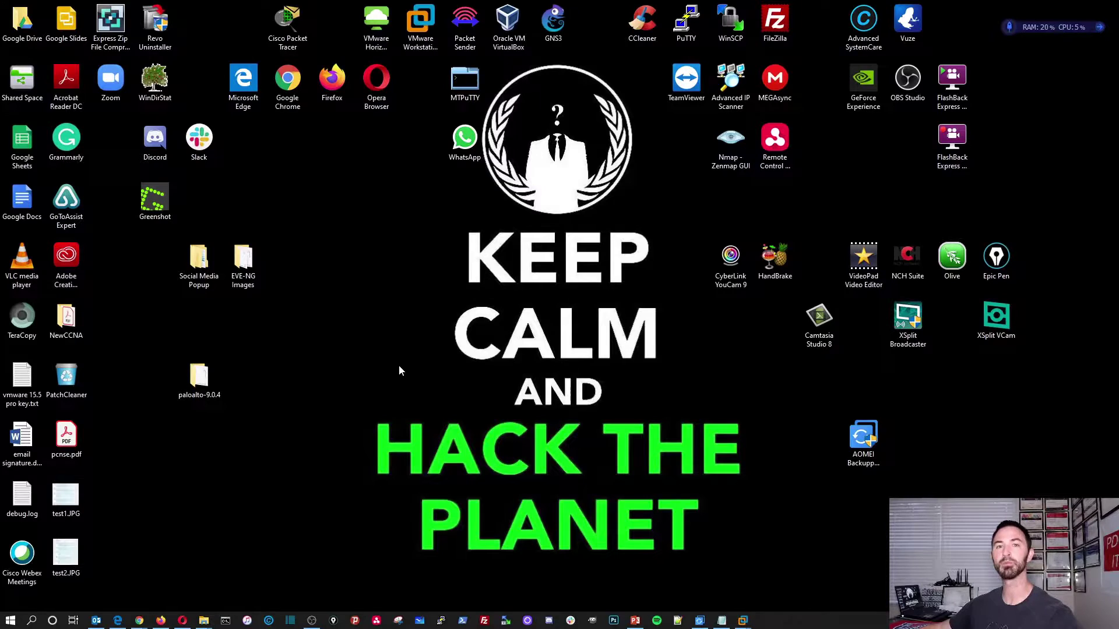
Open Command Prompt full-screen and set its console font to Consolas size 28.
left_click(225, 621)
double_click(467, 145)
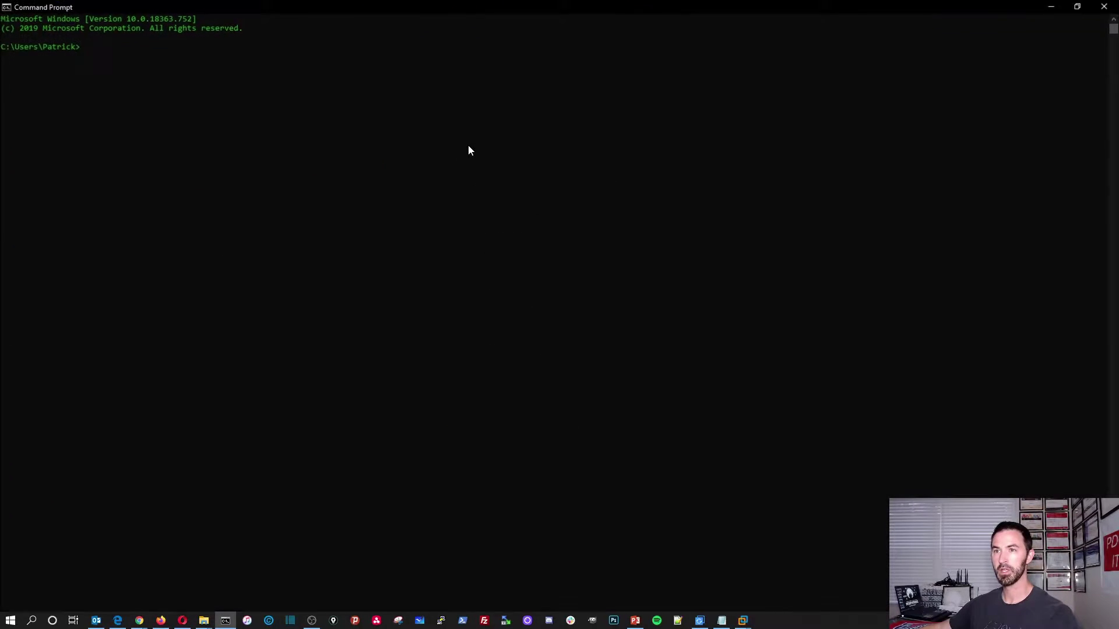
left_click(300, 197)
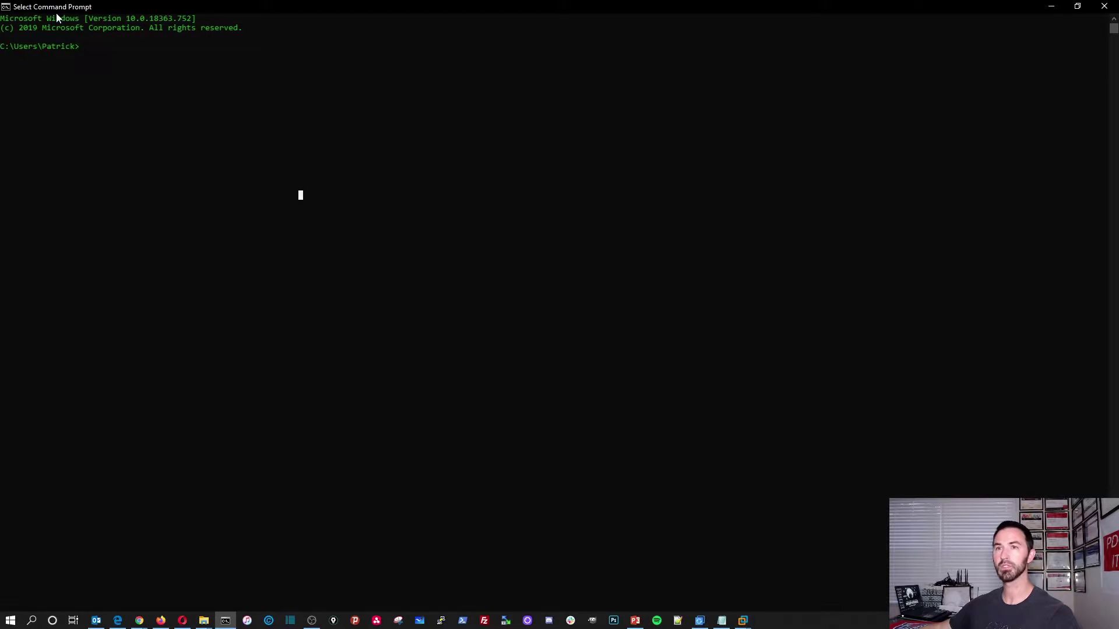
right_click(70, 6)
left_click(105, 118)
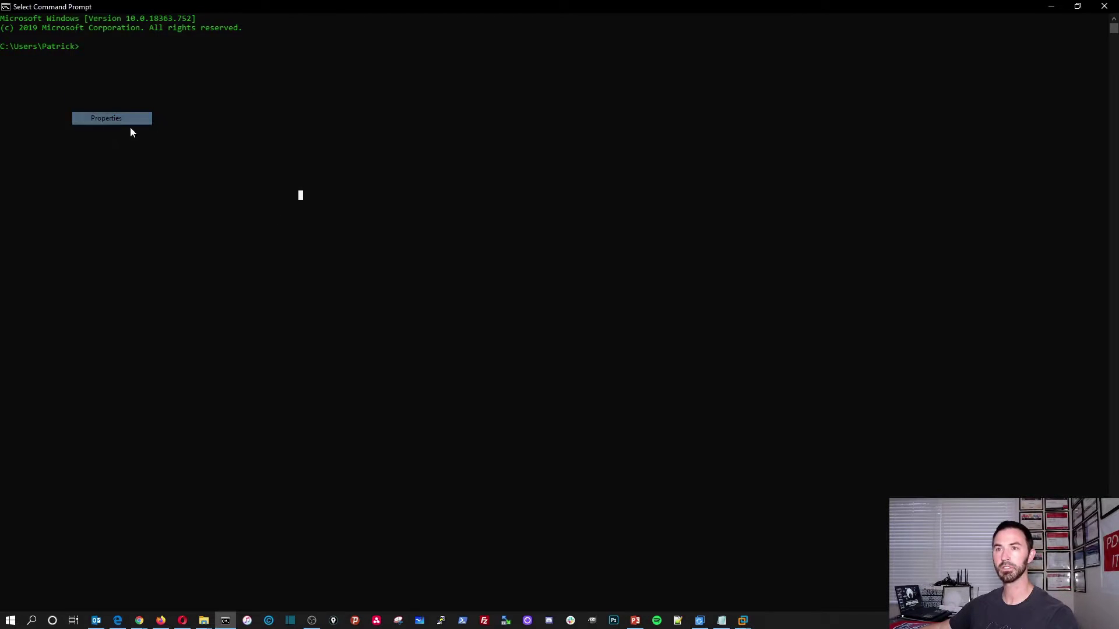
left_click_drag(112, 15, 267, 87)
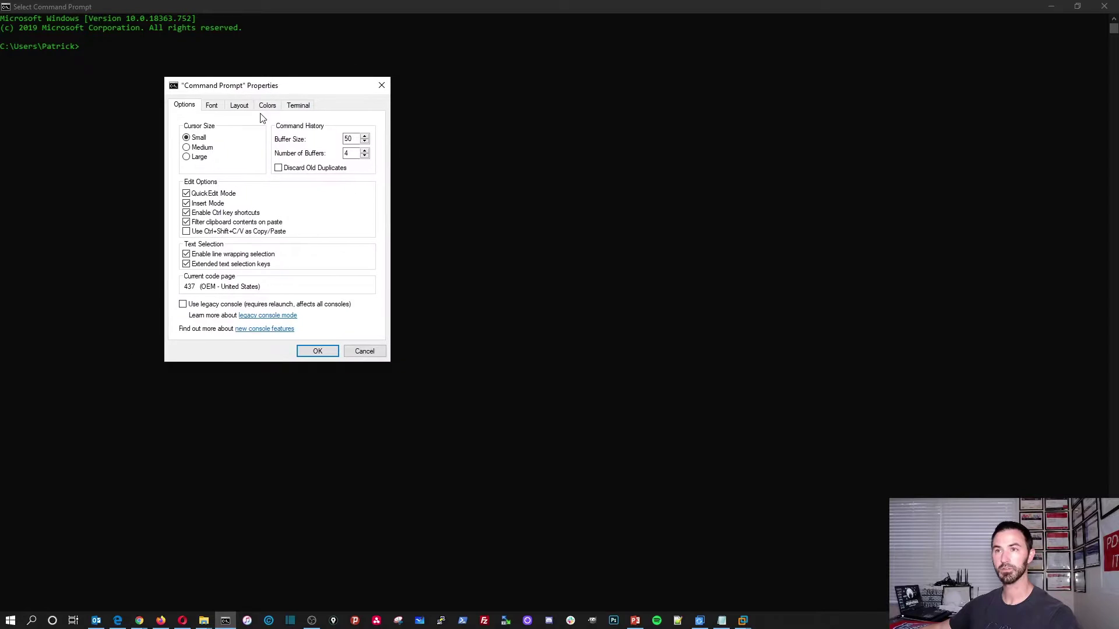
left_click(214, 106)
left_click(187, 176)
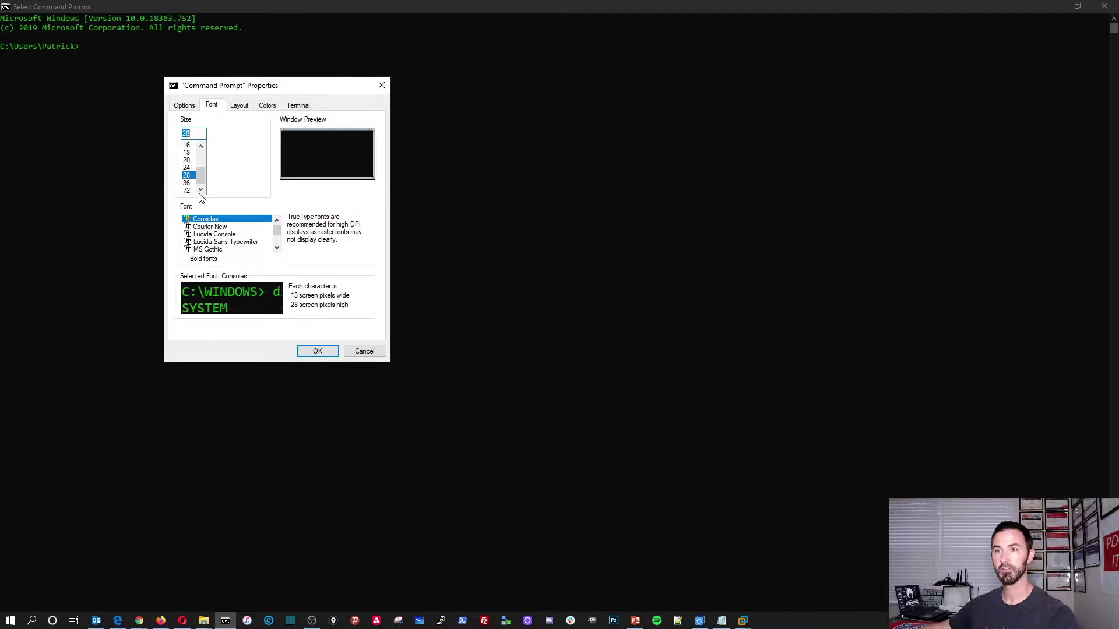
left_click(315, 351)
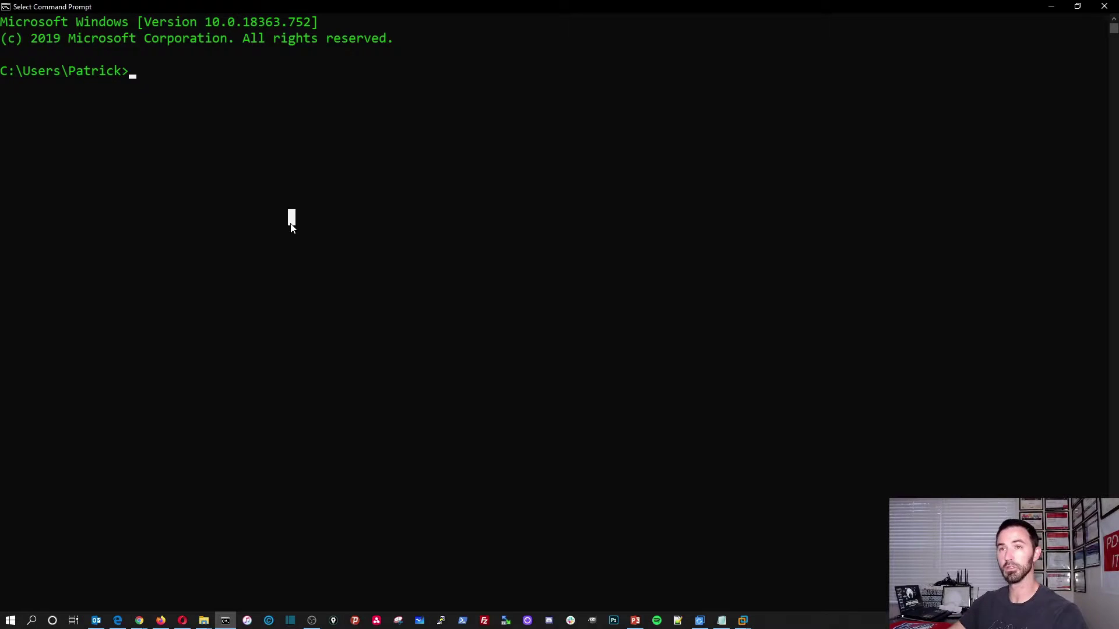
Run ipconfig to list the network adapters.
type("ipconfig")
key("Return")
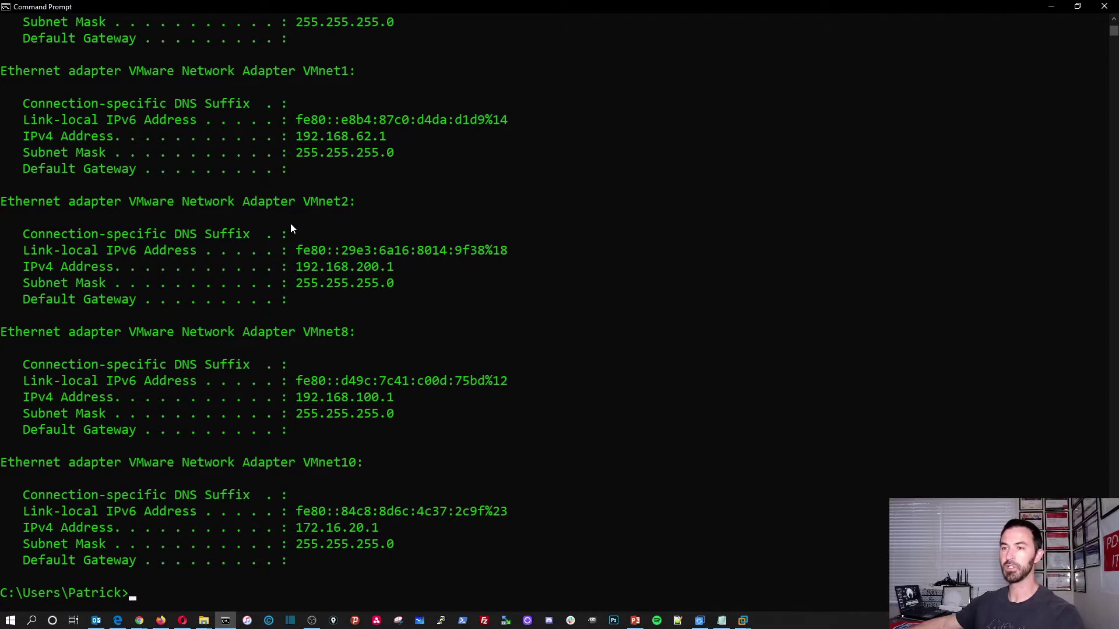
scroll(269, 217, "up", 11)
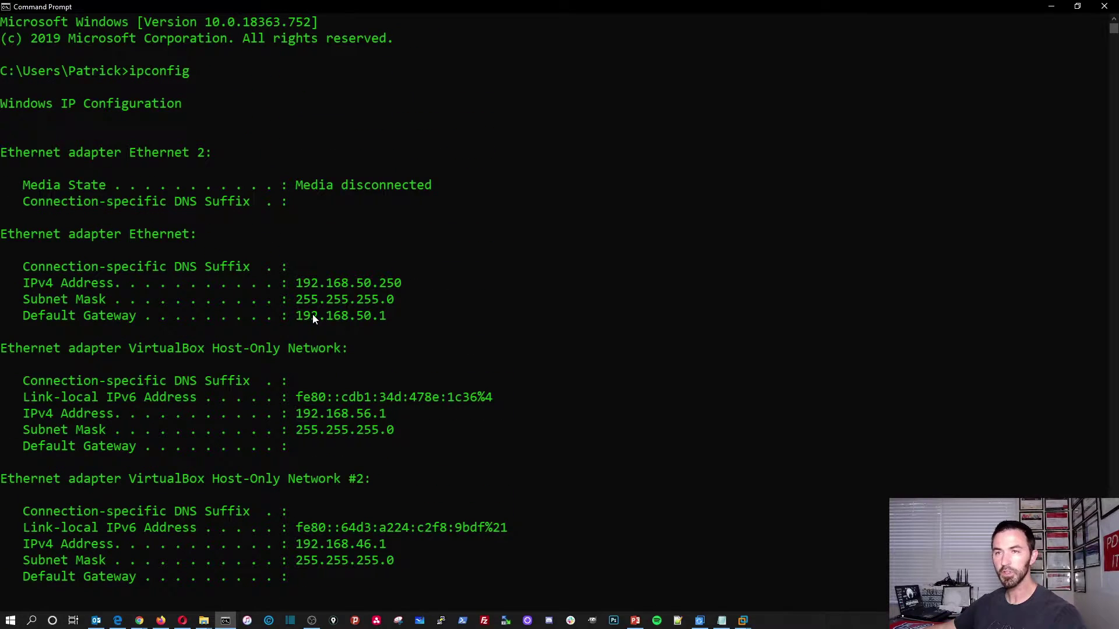
Rerun the command as ipconfig /all and scroll to the Ethernet adapter details.
key("Up")
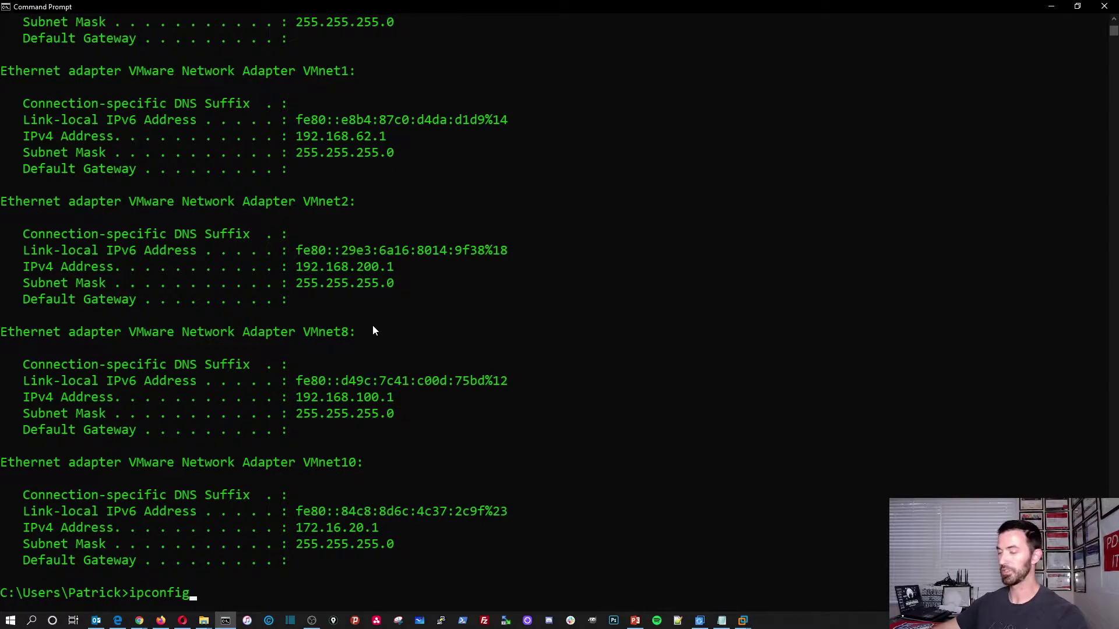
type("/all")
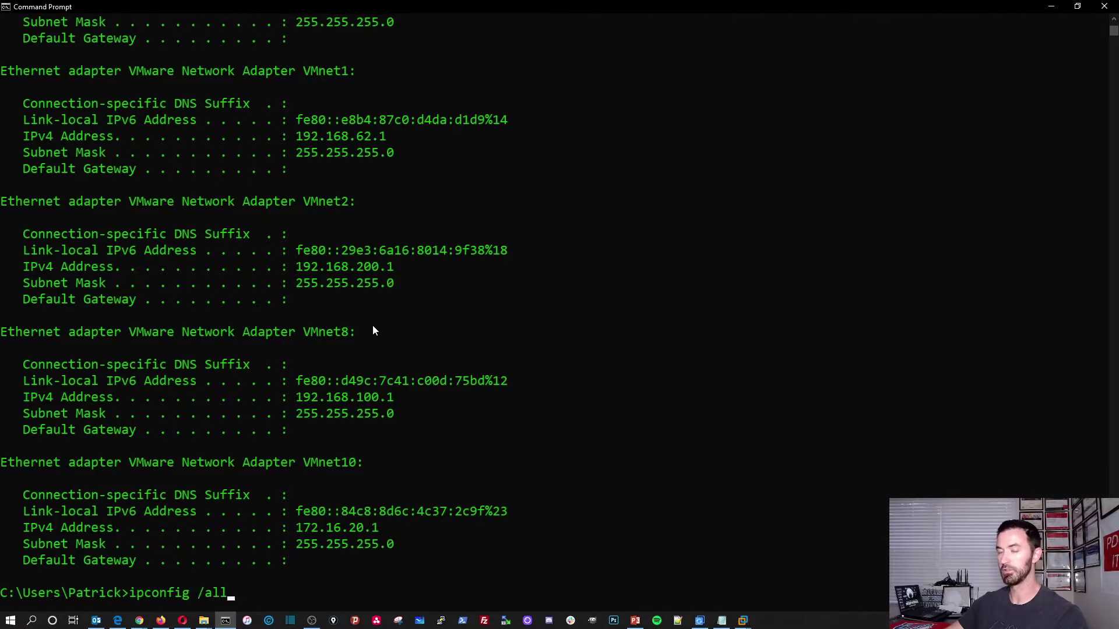
key("Return")
scroll(300, 337, "up", 8)
scroll(300, 337, "up", 20)
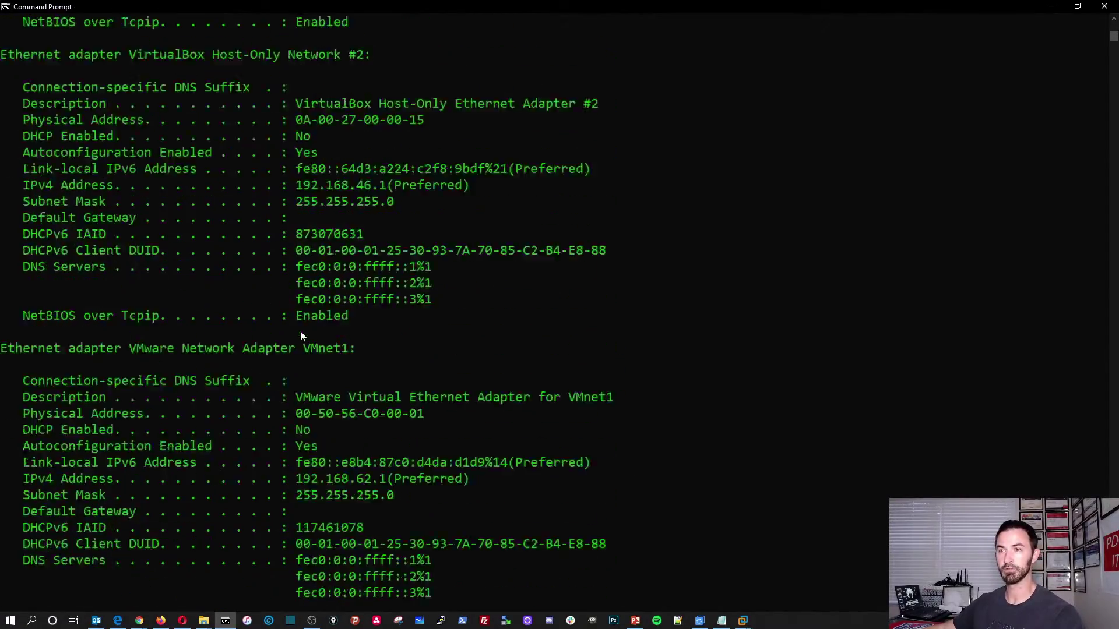
scroll(293, 334, "up", 6)
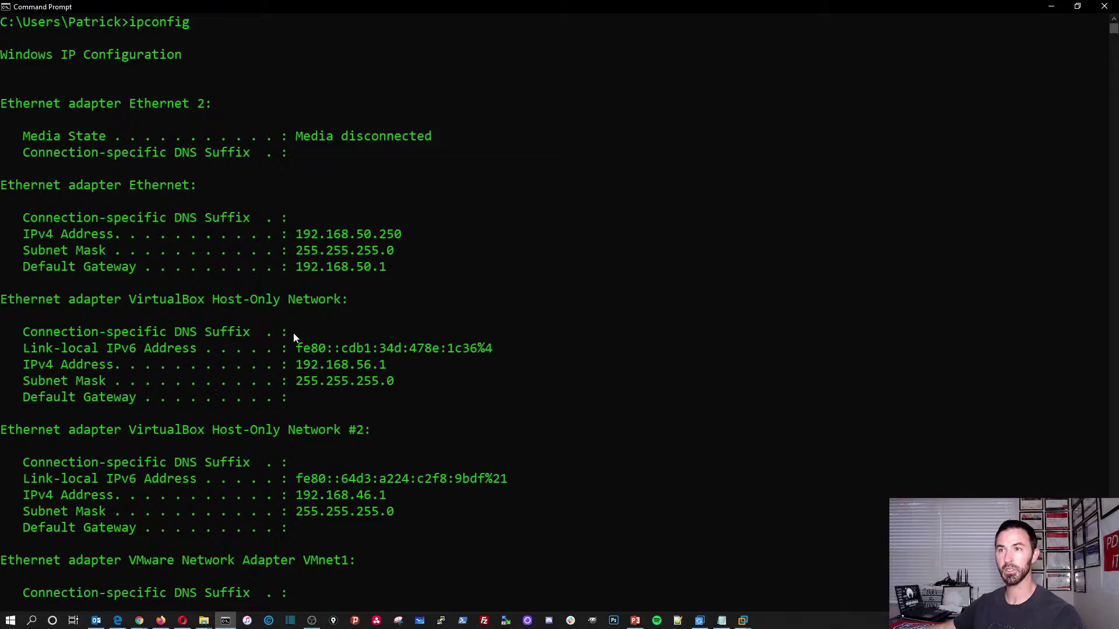
scroll(293, 337, "down", 1)
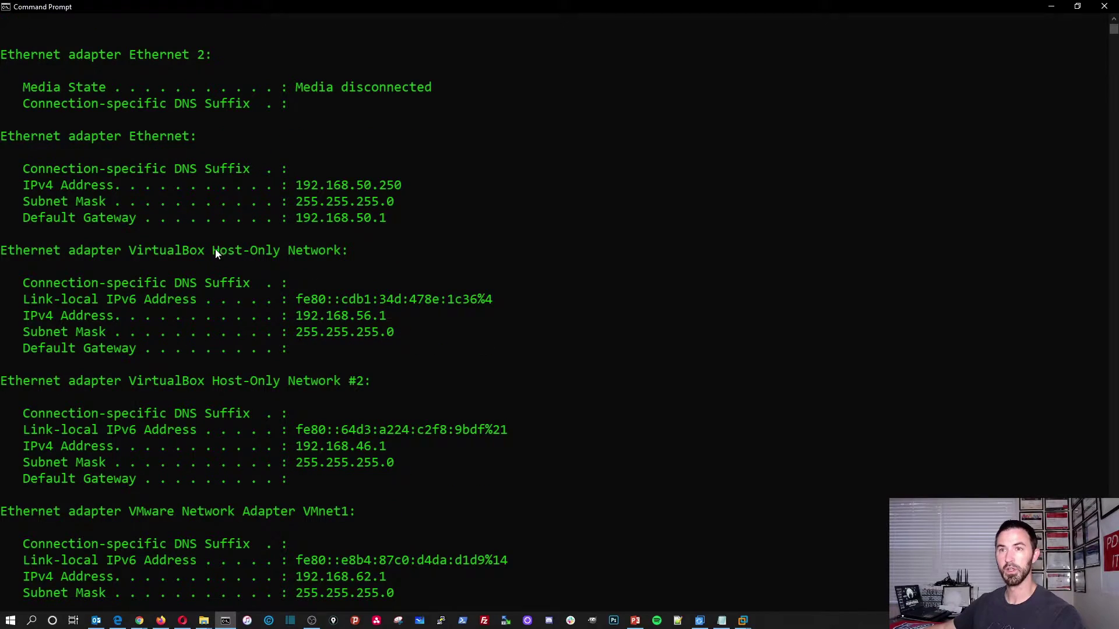
scroll(192, 249, "down", 4)
scroll(229, 264, "up", 1)
scroll(228, 264, "down", 13)
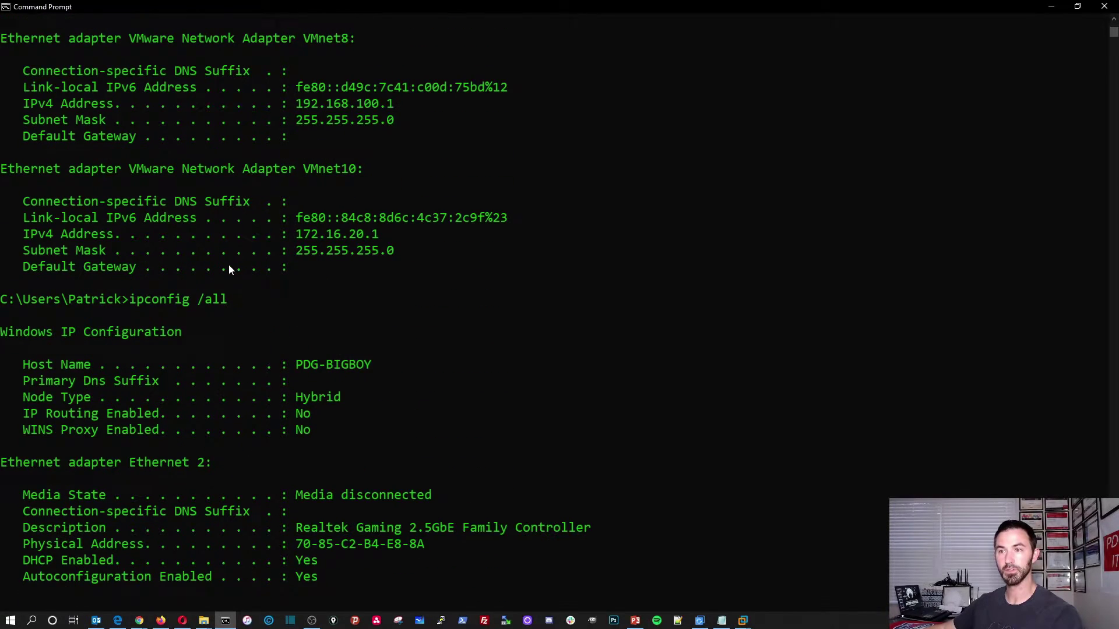
scroll(229, 270, "down", 5)
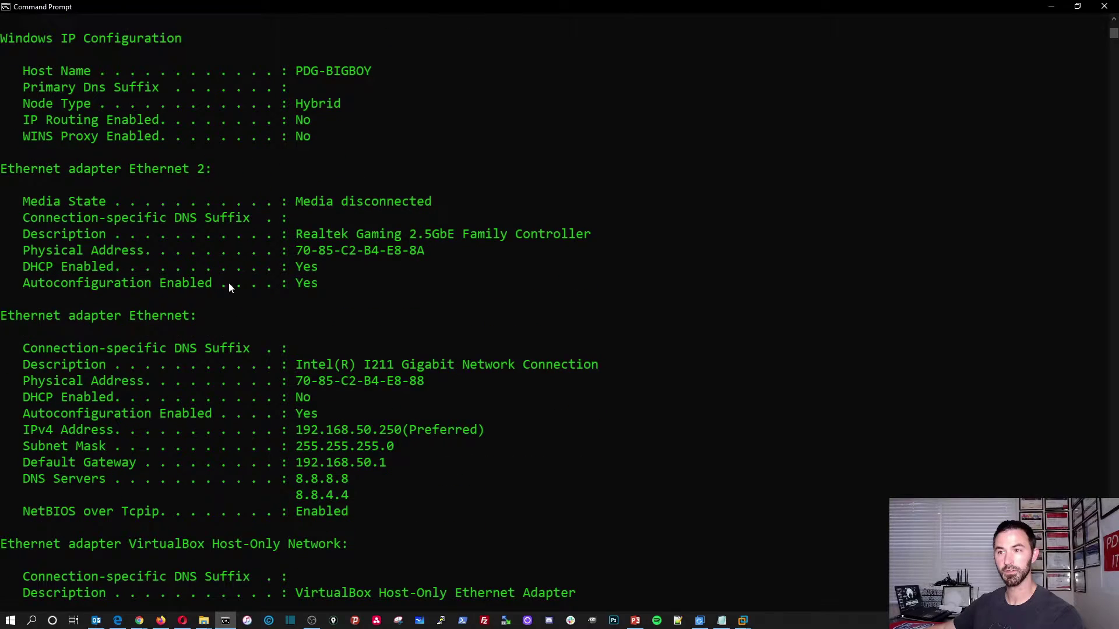
scroll(141, 352, "down", 1)
Highlight the Ethernet adapter's details, including DNS servers 8.8.8.8 and 8.8.4.4.
left_click_drag(4, 274, 421, 470)
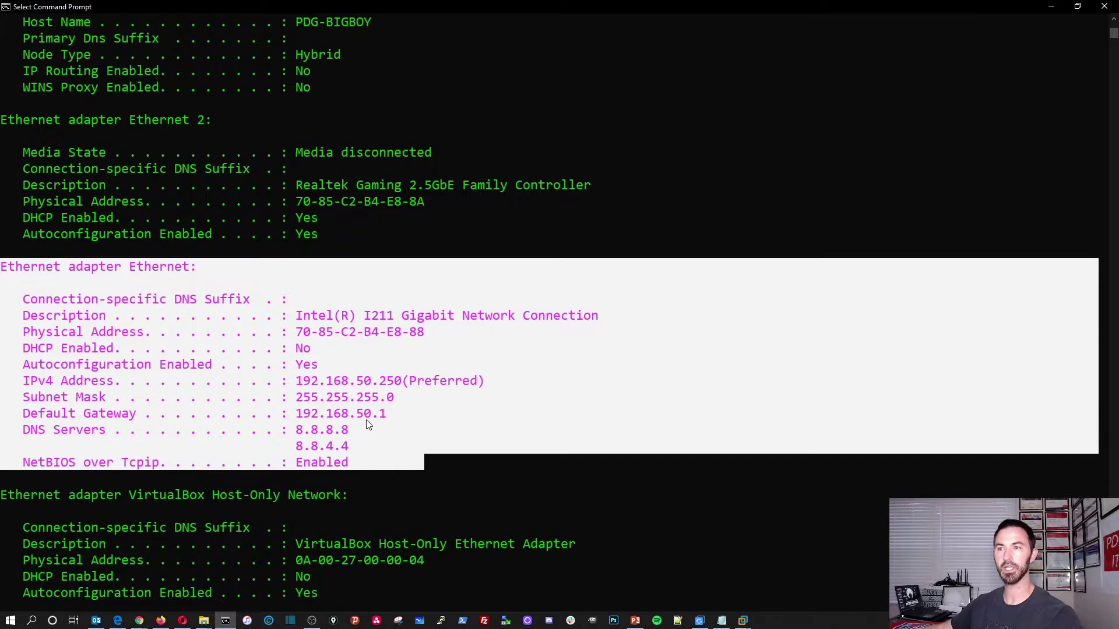
left_click(379, 445)
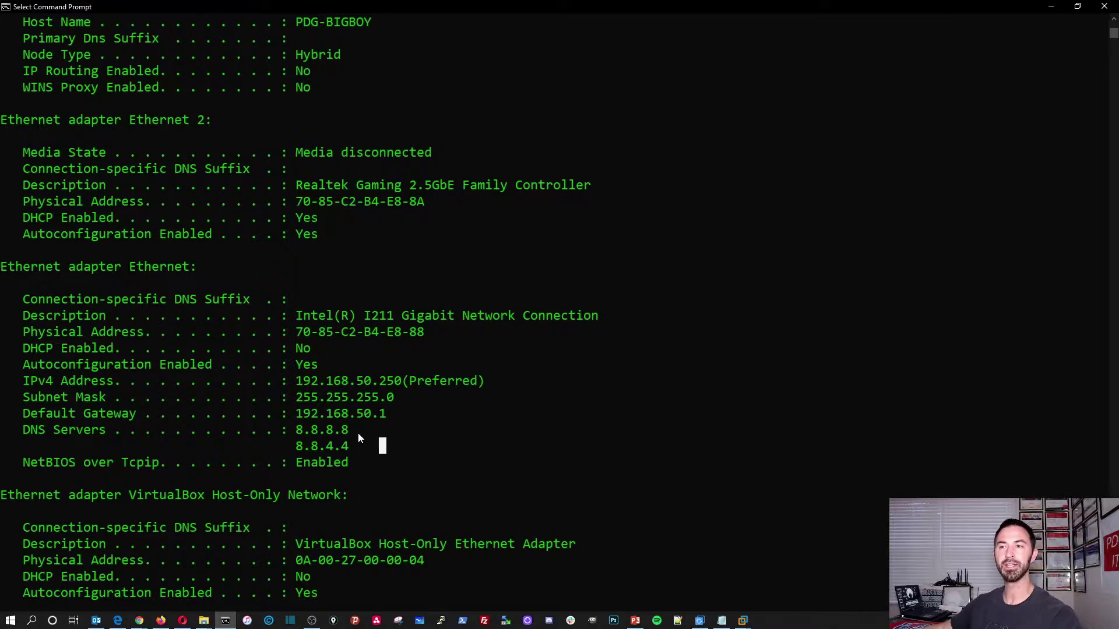
left_click_drag(362, 433, 17, 429)
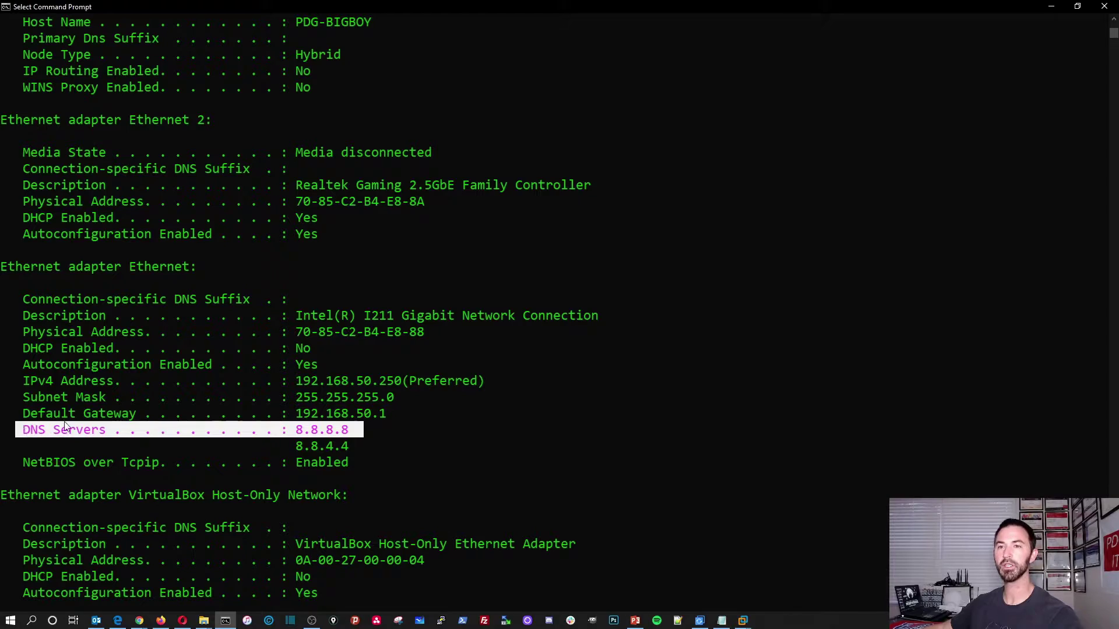
left_click_drag(351, 446, 74, 415)
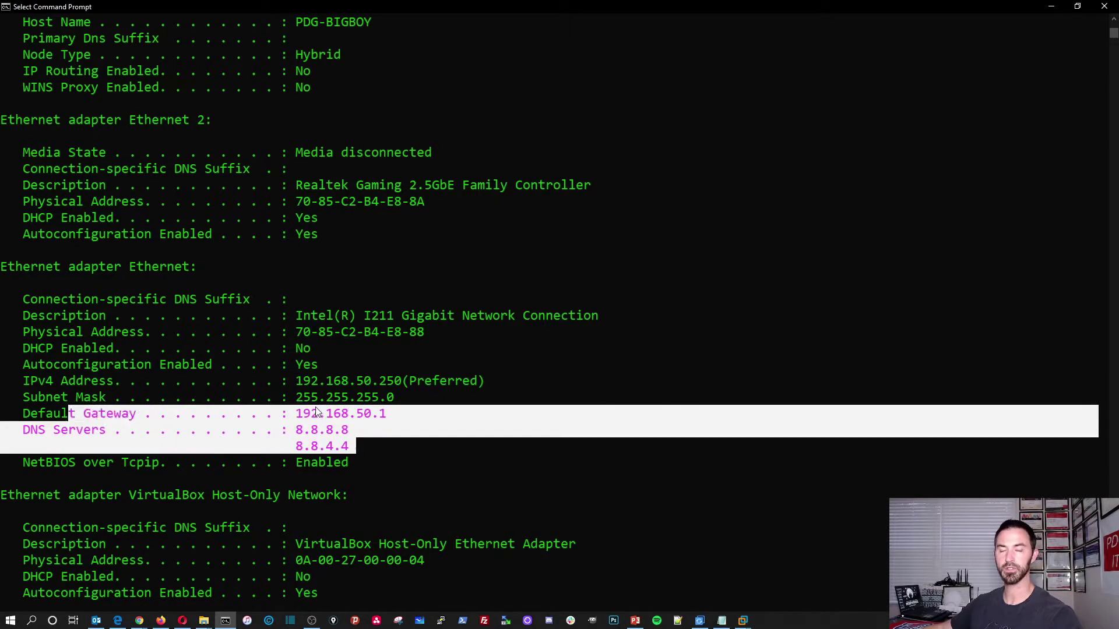
left_click(314, 413)
scroll(406, 380, "down", 6)
scroll(407, 380, "down", 3)
scroll(401, 370, "up", 10)
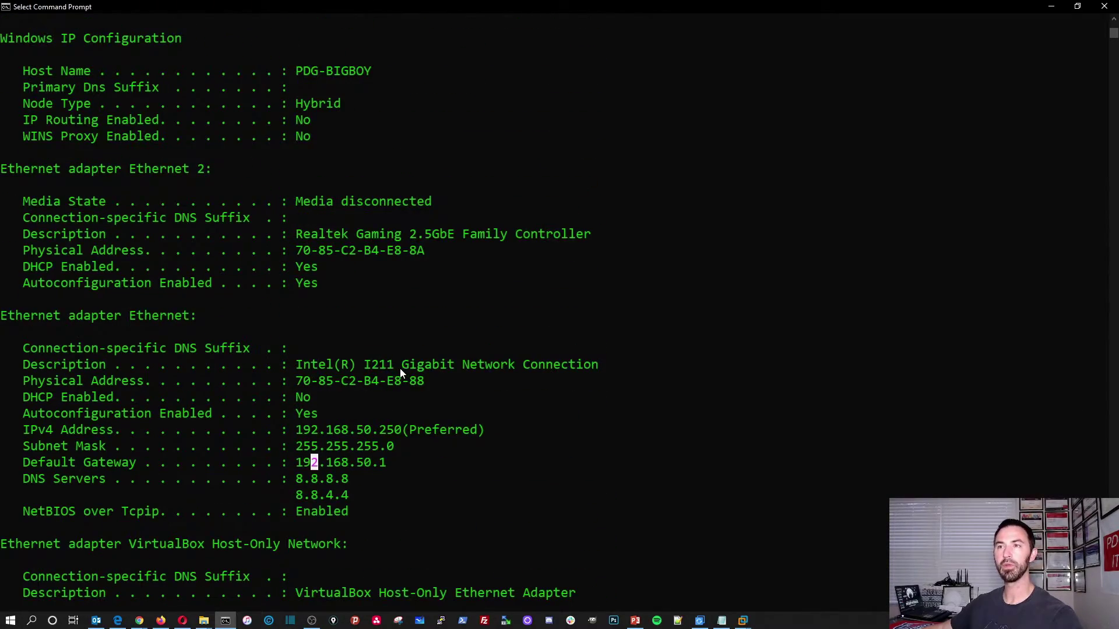
Clear the console with cls.
key("Escape")
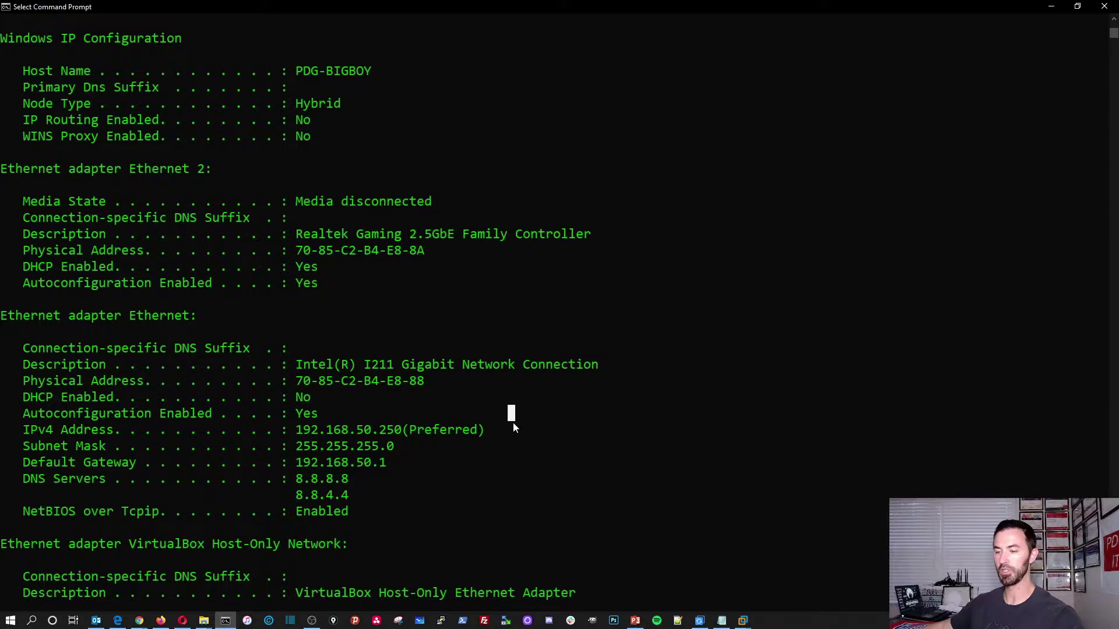
type("cls")
key("Return")
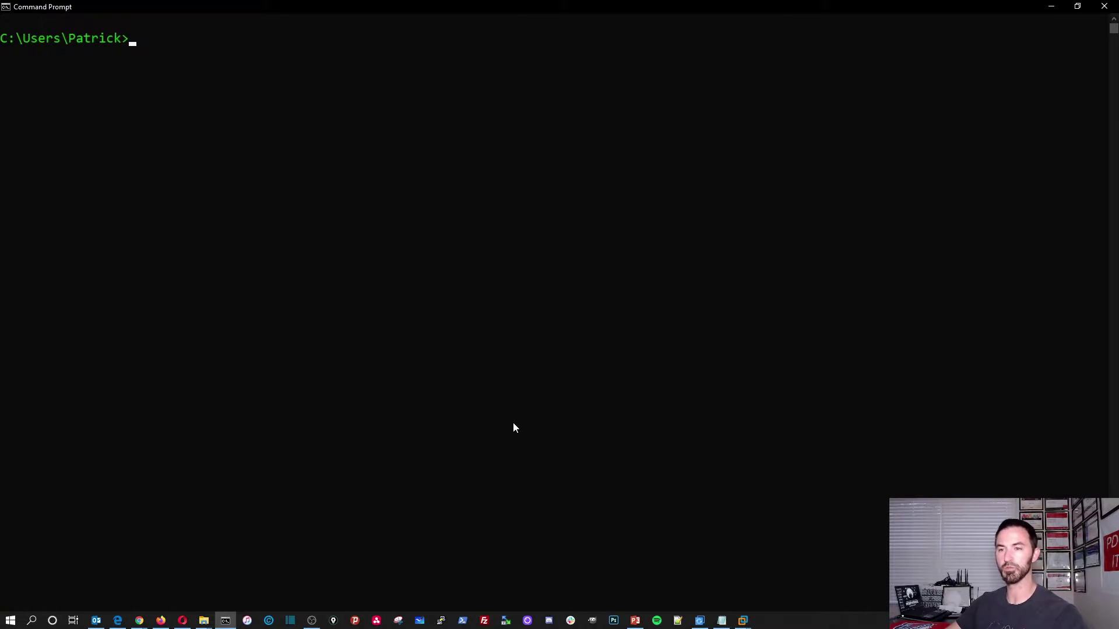
key("Return")
key("Return")
Run nslookup to confirm the default server dns.google (8.8.8.8), exit, and clear the screen.
type("nsloo")
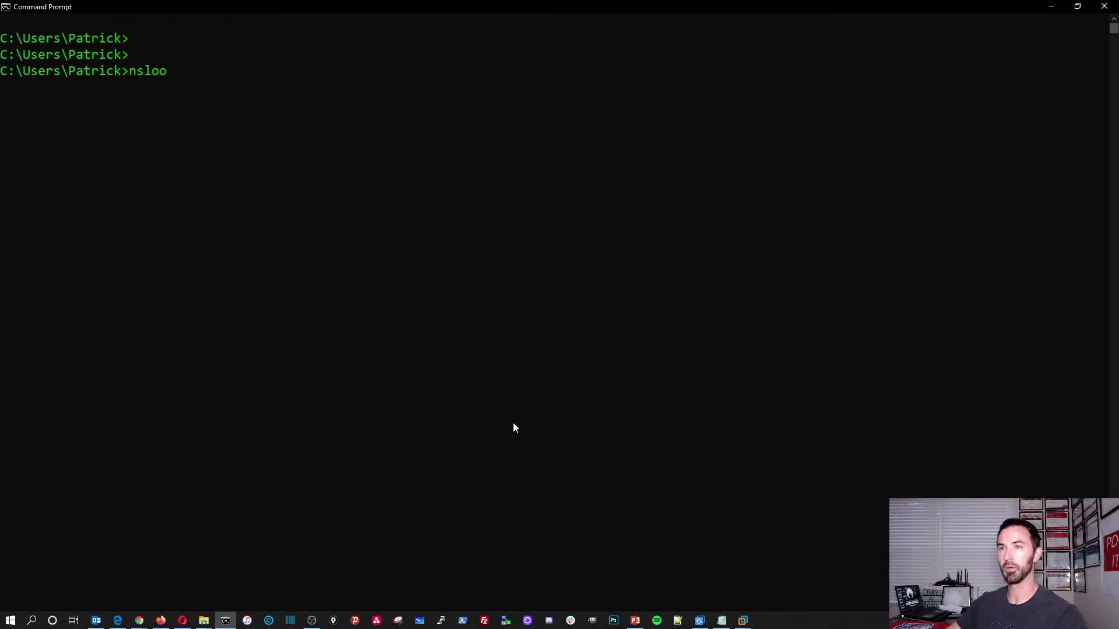
type("kup")
key("Return")
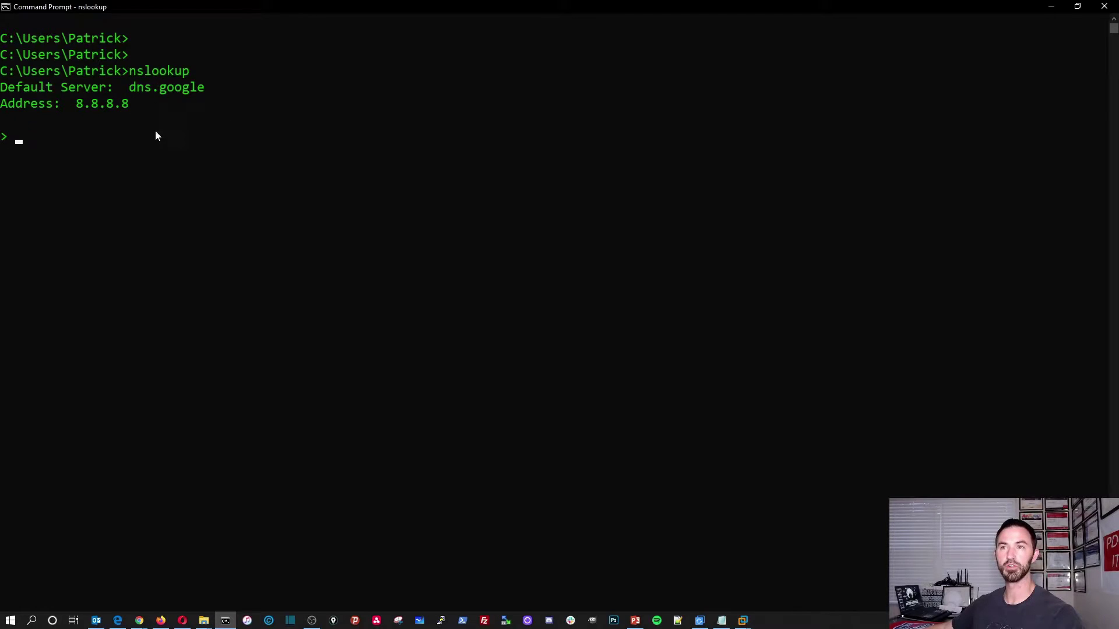
left_click_drag(137, 85, 220, 95)
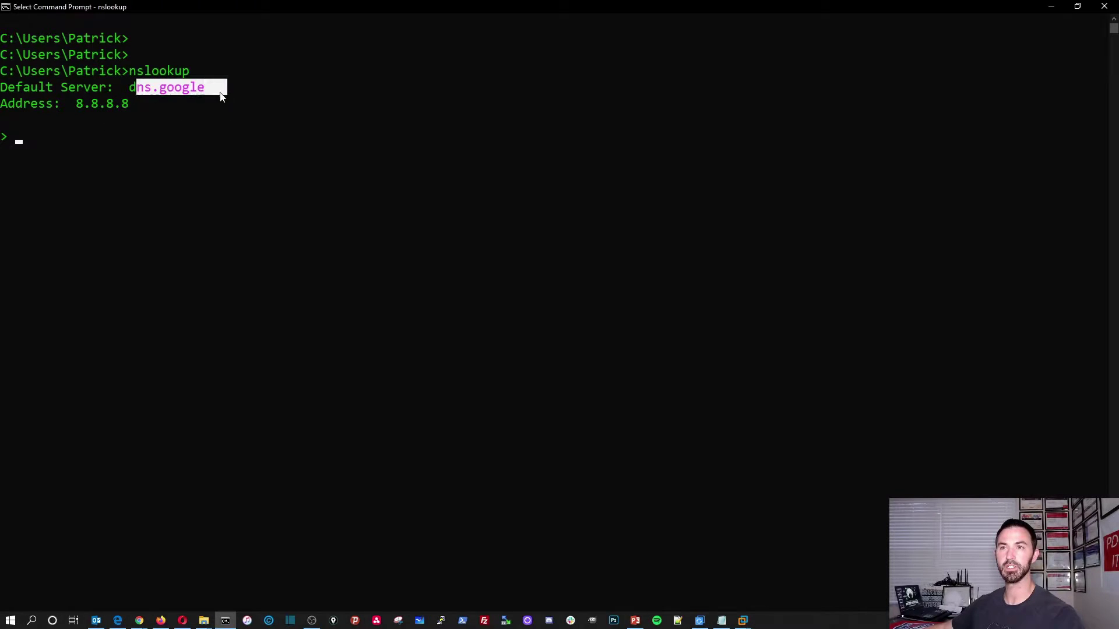
left_click(163, 103)
left_click(191, 138)
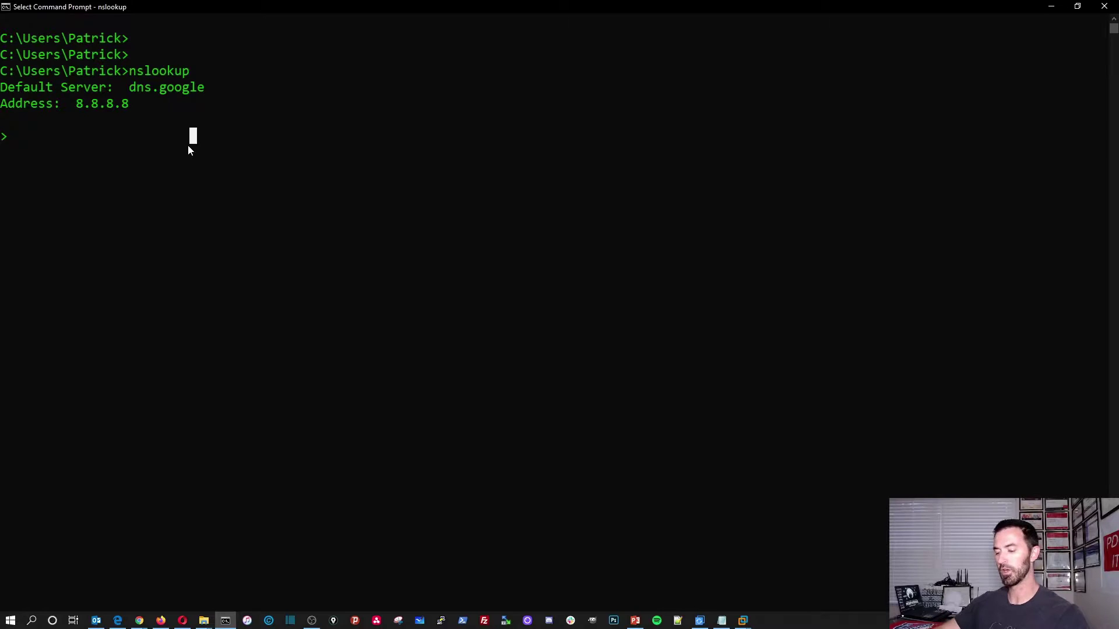
type("exit")
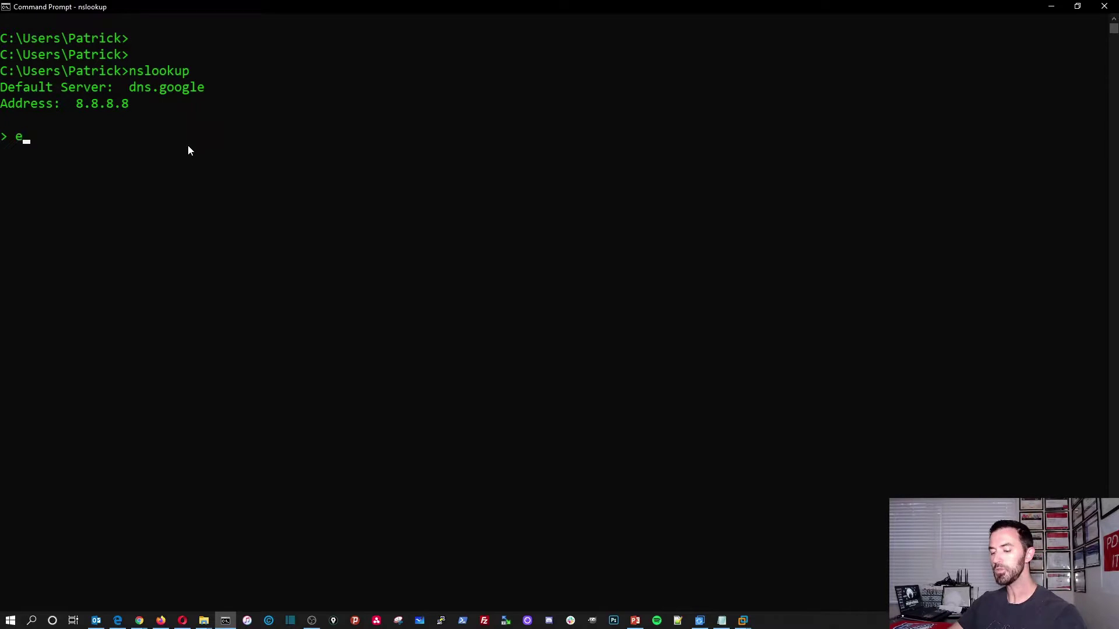
key("Return")
key("Return")
key("Return")
key("Return")
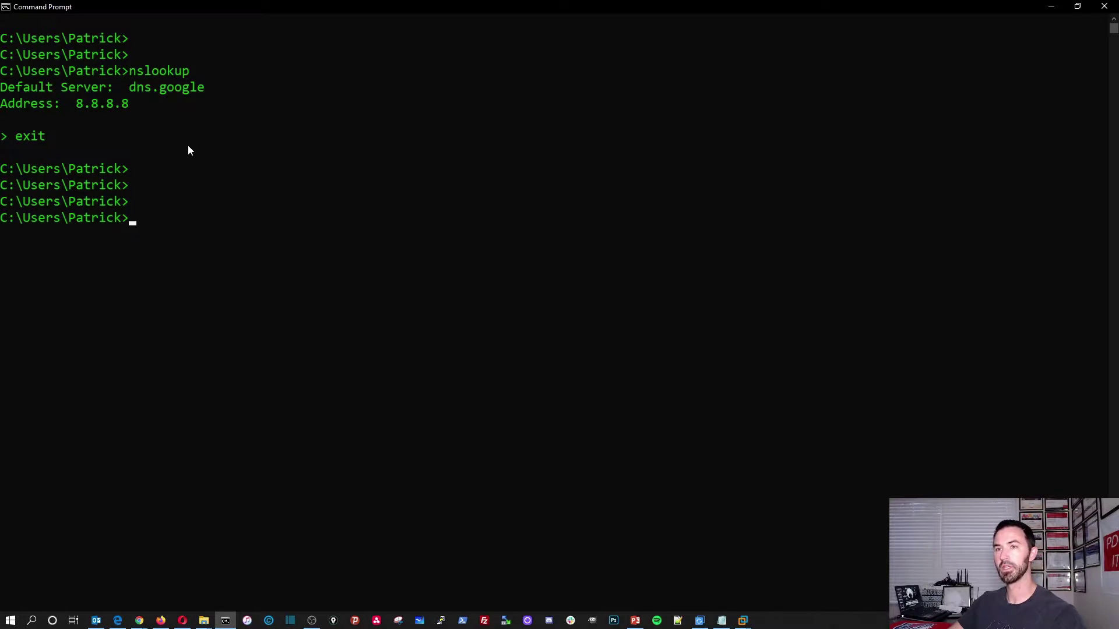
type("cls")
key("Return")
key("Return")
key("Return")
key("Return")
key("Return")
key("Return")
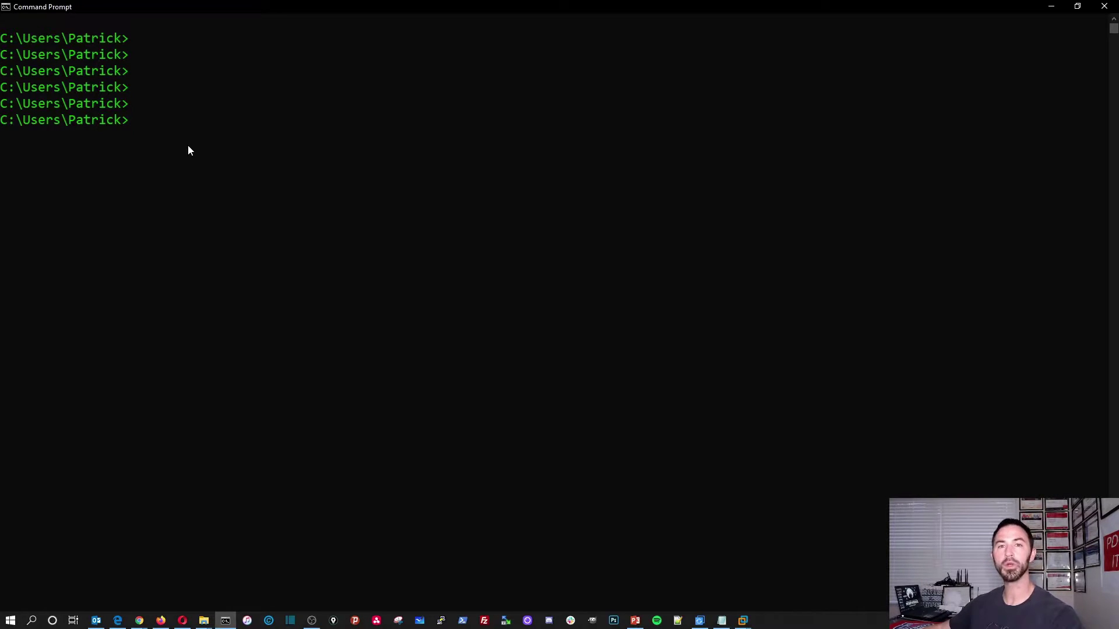
Minimize Command Prompt and bring Chrome forward, checking the Dashboard and ASUS router tabs.
left_click(1052, 8)
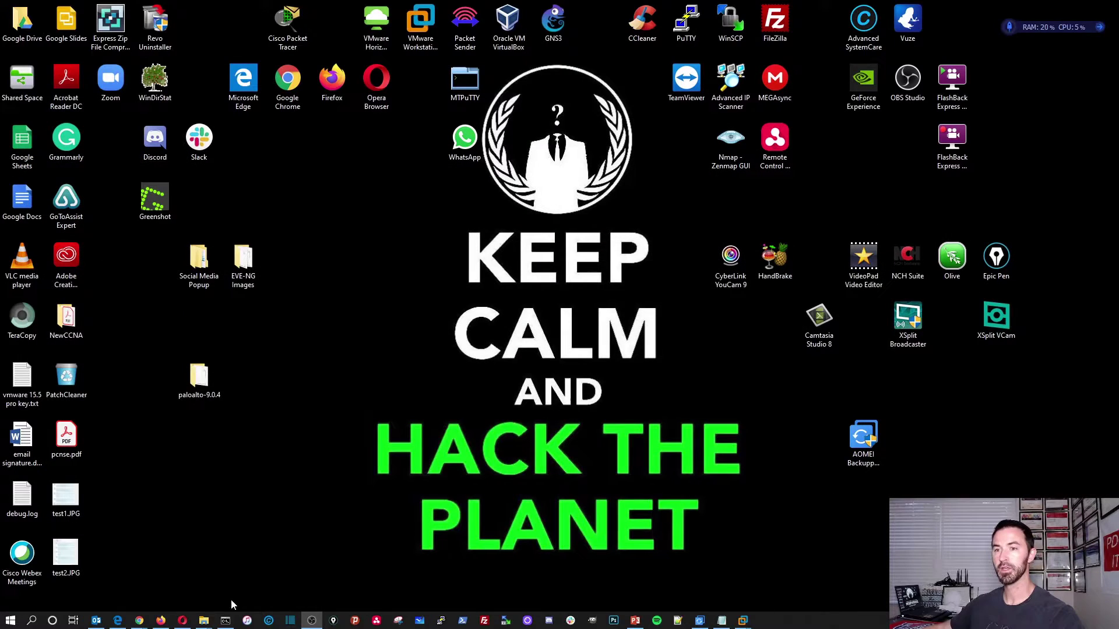
mouse_move(139, 620)
left_click(201, 568)
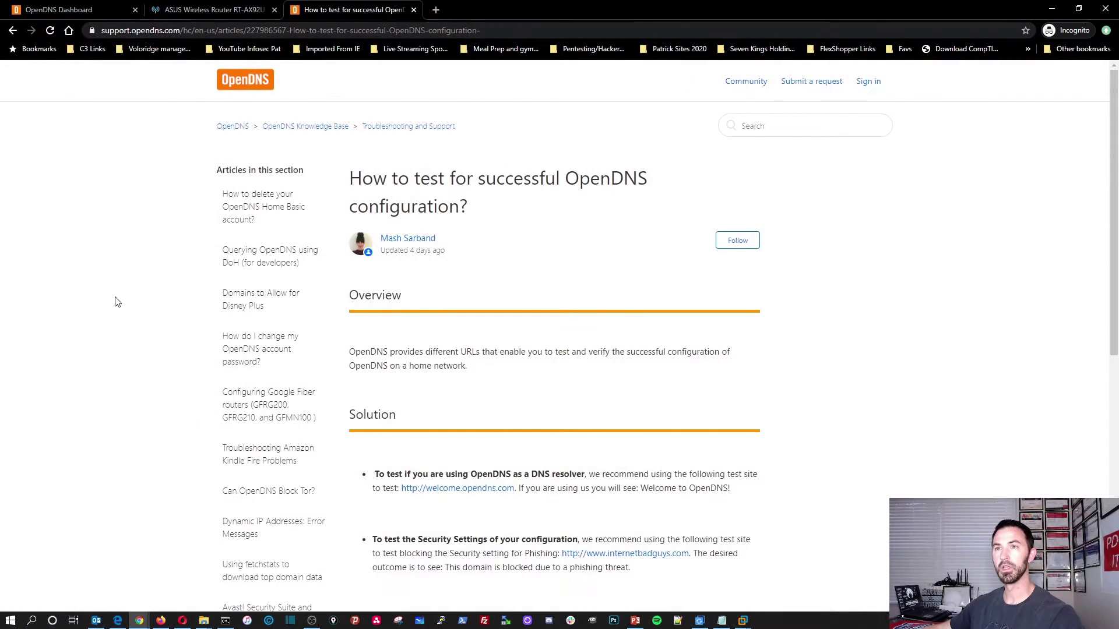
left_click(67, 13)
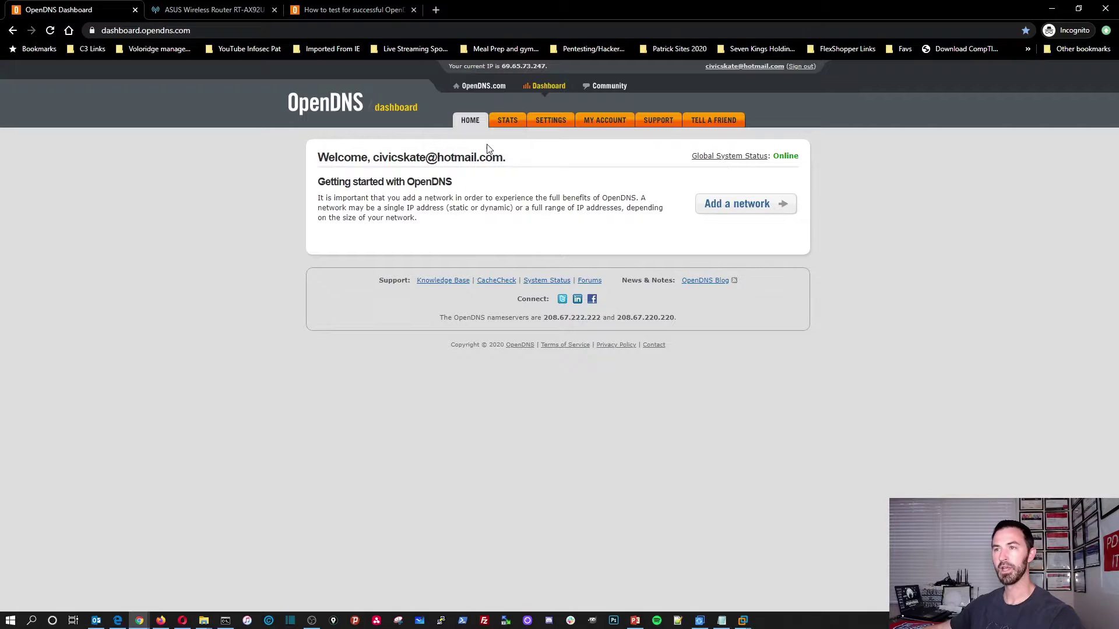
left_click(217, 13)
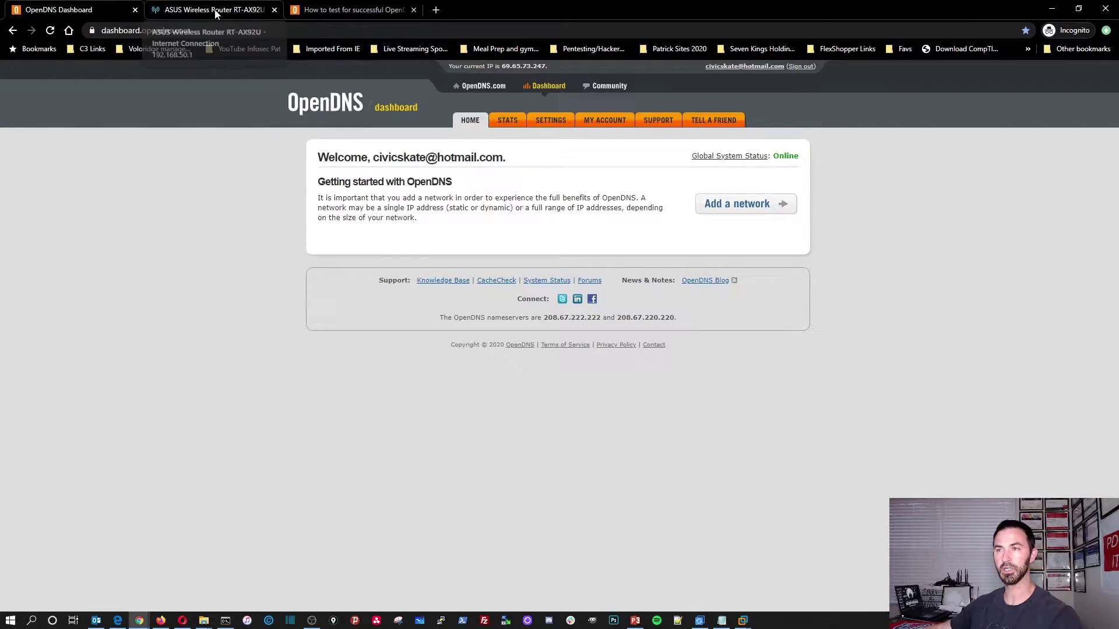
left_click(324, 11)
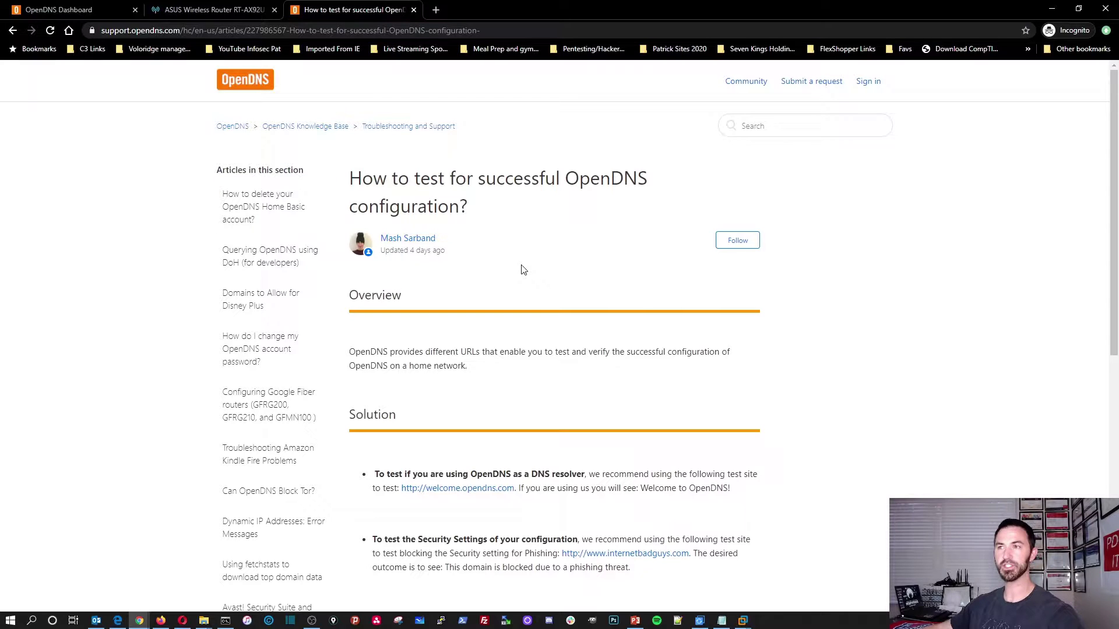
Open the 'How to test for successful OpenDNS configuration?' article from the search results.
left_click(13, 30)
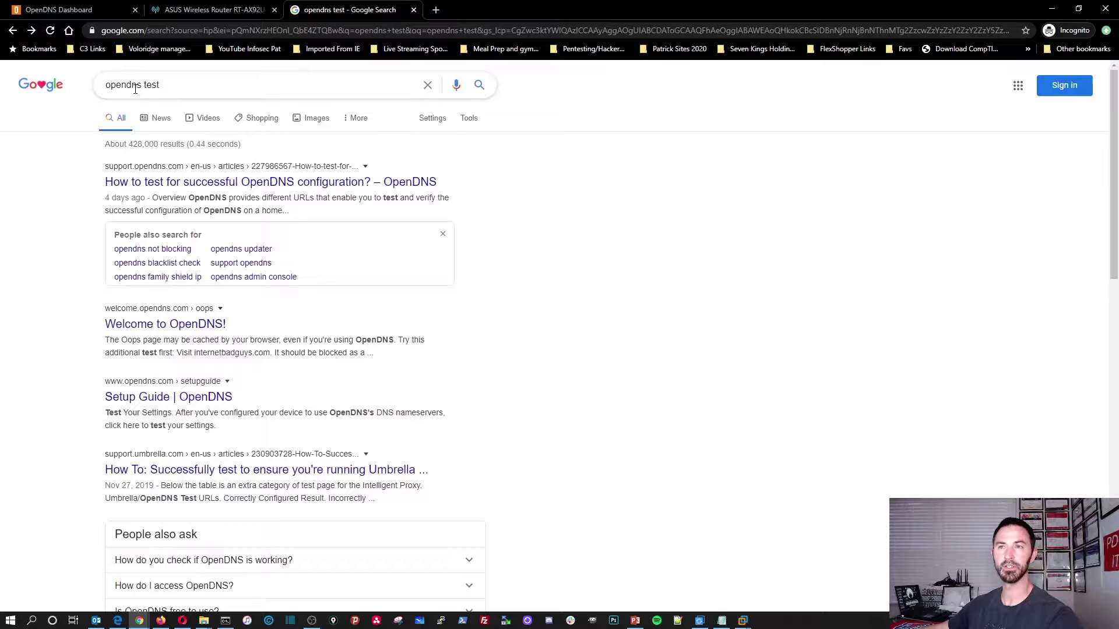
left_click(231, 185)
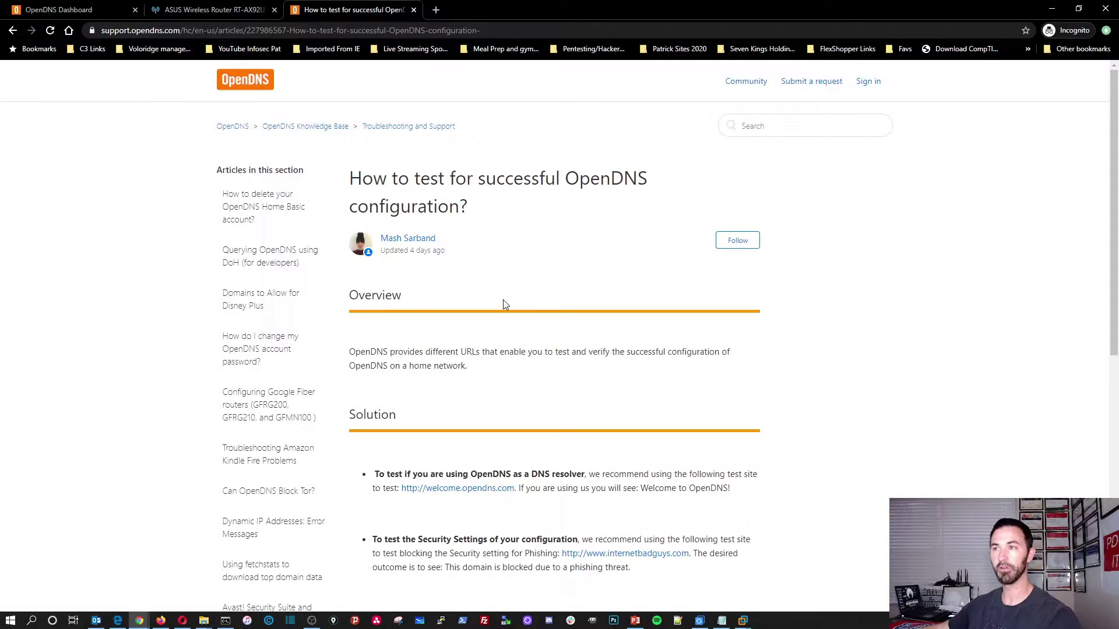
scroll(504, 301, "down", 3)
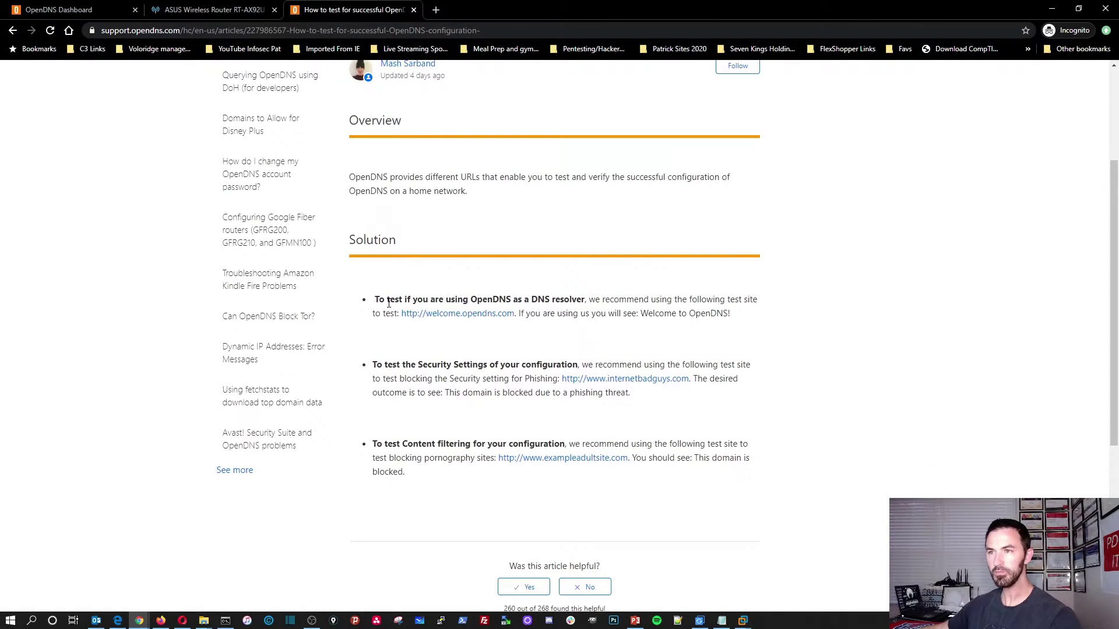
left_click_drag(397, 299, 674, 300)
left_click(601, 328)
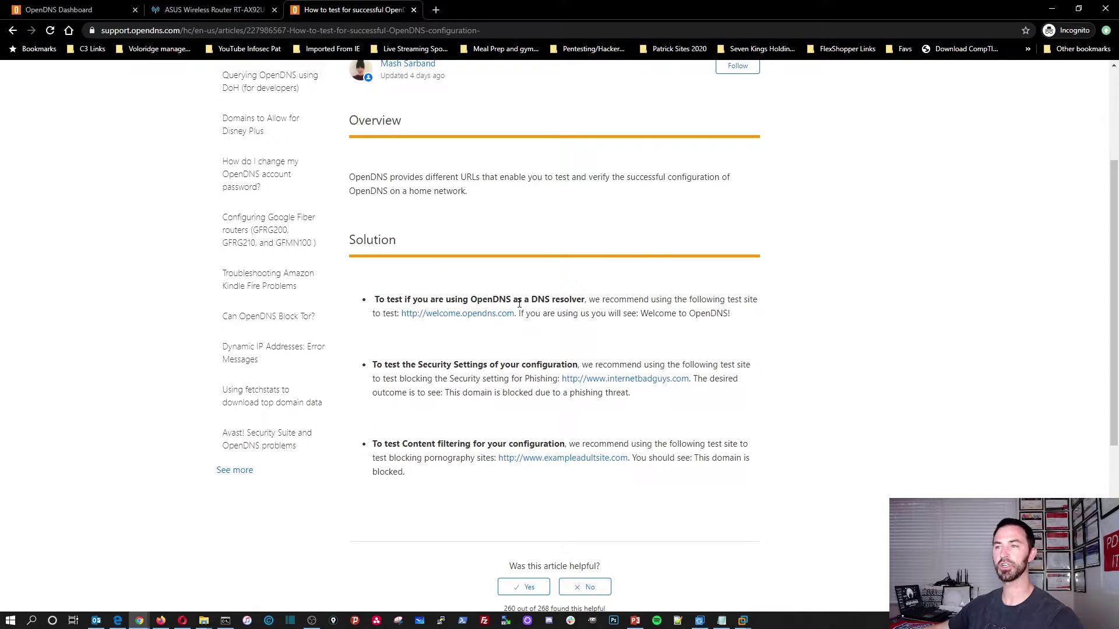
Open welcome.opendns.com in a new tab, see 'You aren't using OpenDNS yet', and return to the article.
right_click(464, 316)
left_click(507, 324)
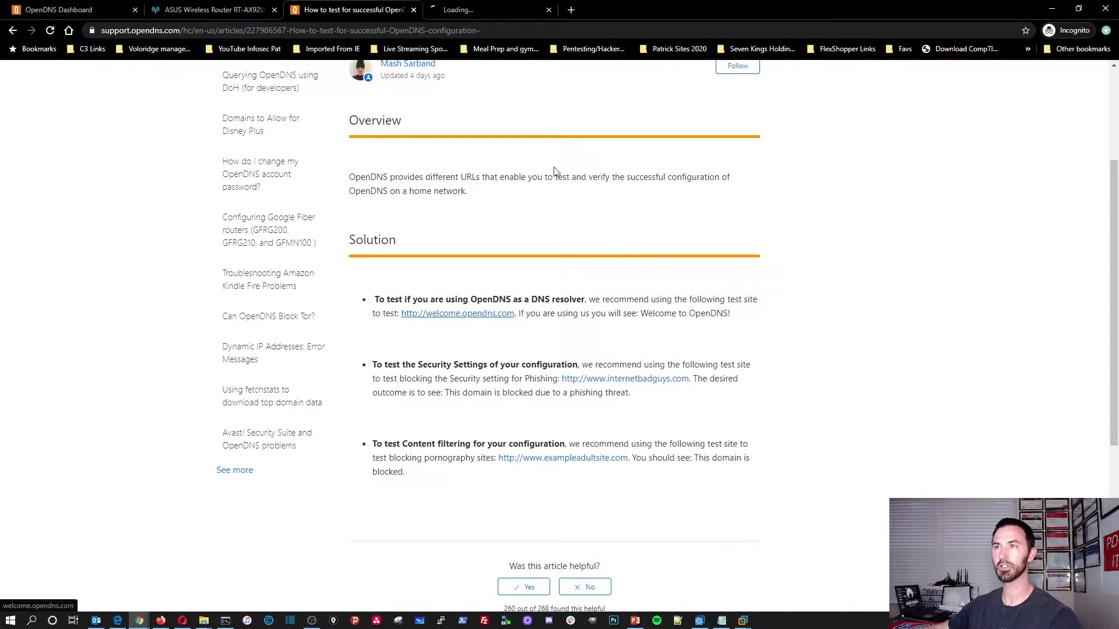
left_click(470, 10)
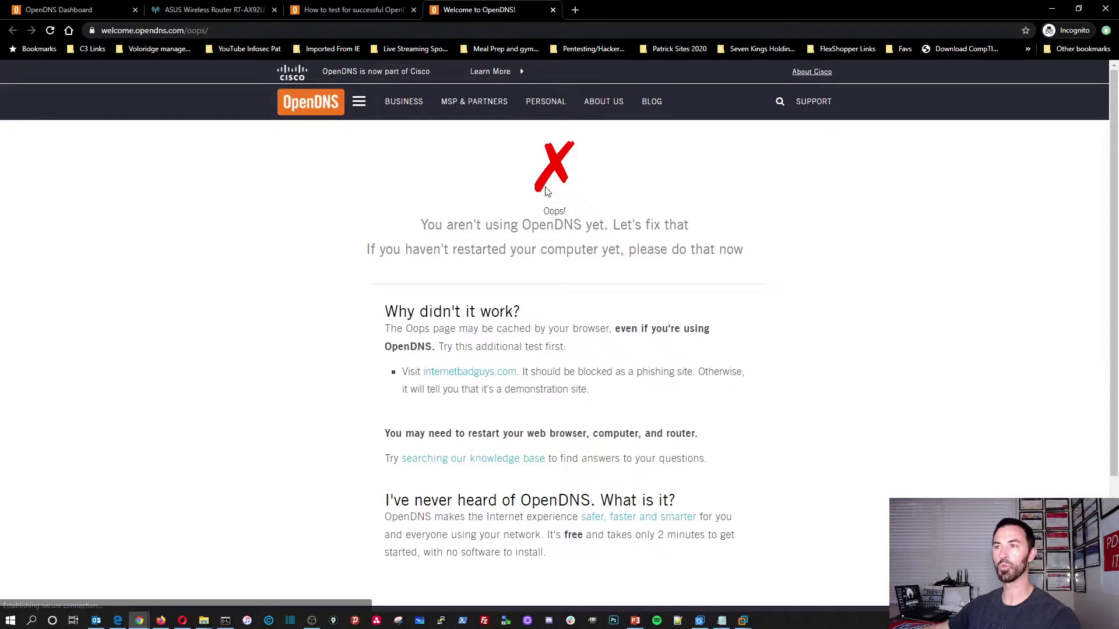
left_click_drag(407, 225, 790, 280)
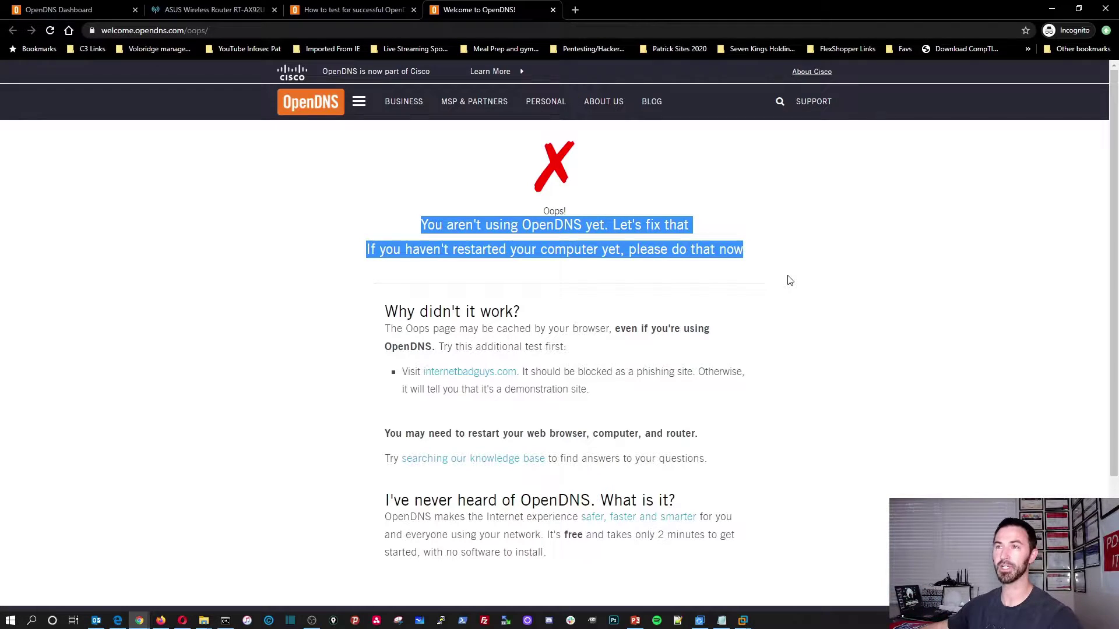
left_click(363, 10)
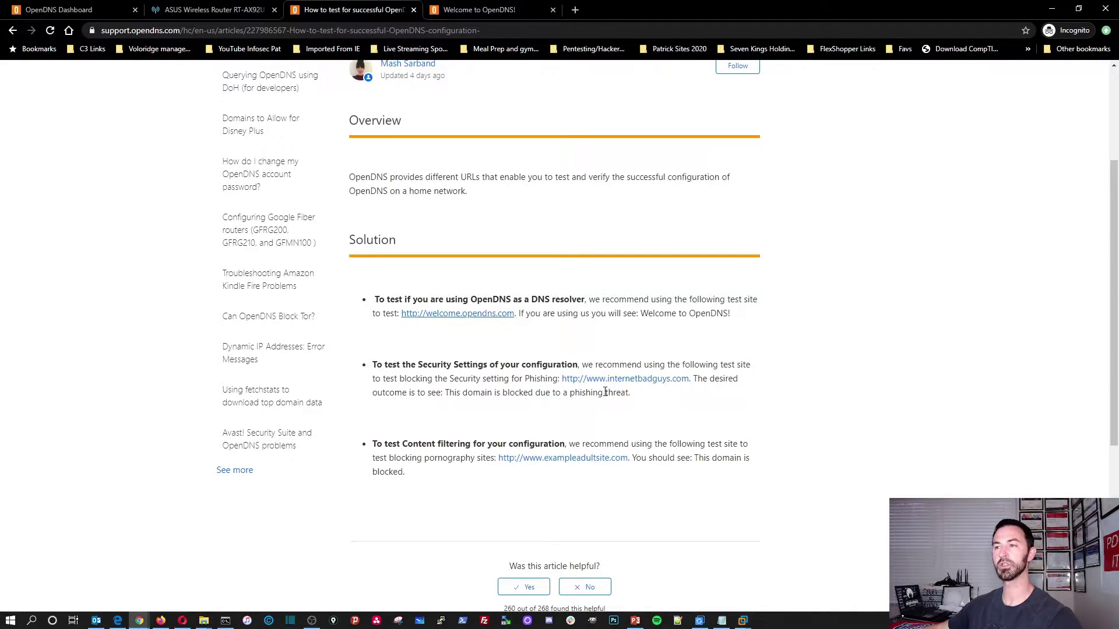
Open internetbadguys.com in a new tab and confirm it loads unblocked as a demonstration site.
right_click(658, 382)
left_click(669, 390)
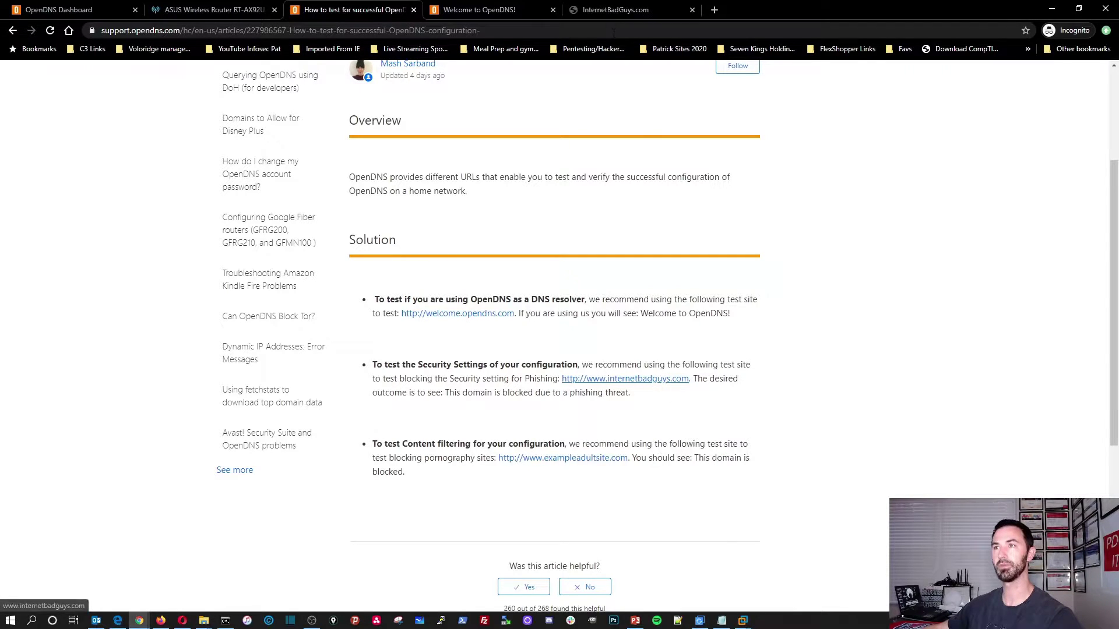
left_click(618, 11)
left_click_drag(461, 126, 729, 240)
left_click(723, 237)
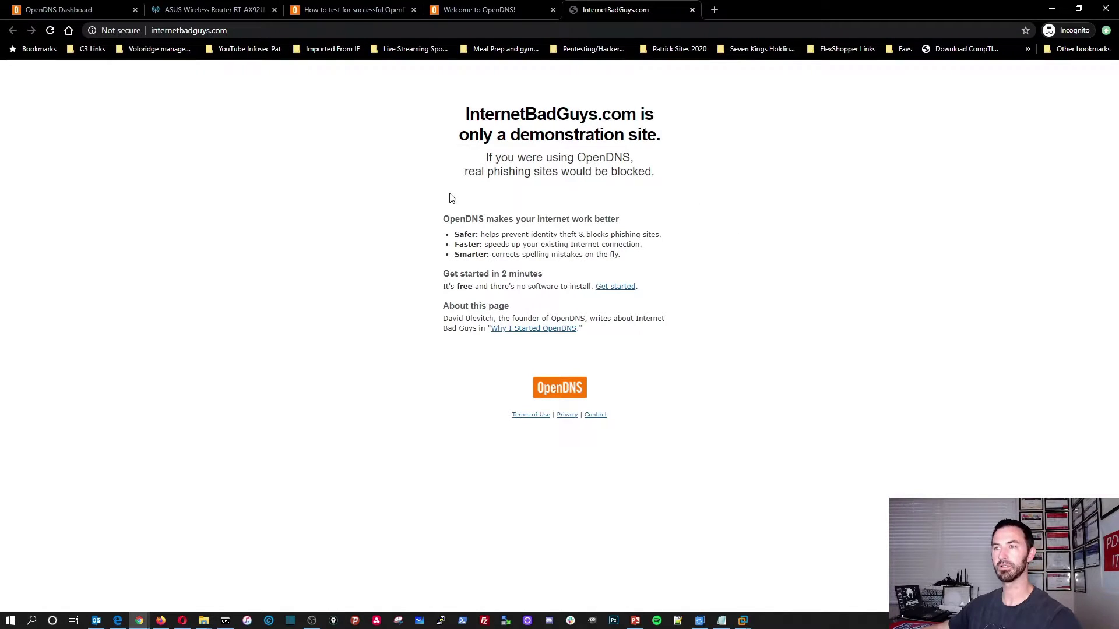
left_click_drag(443, 219, 648, 228)
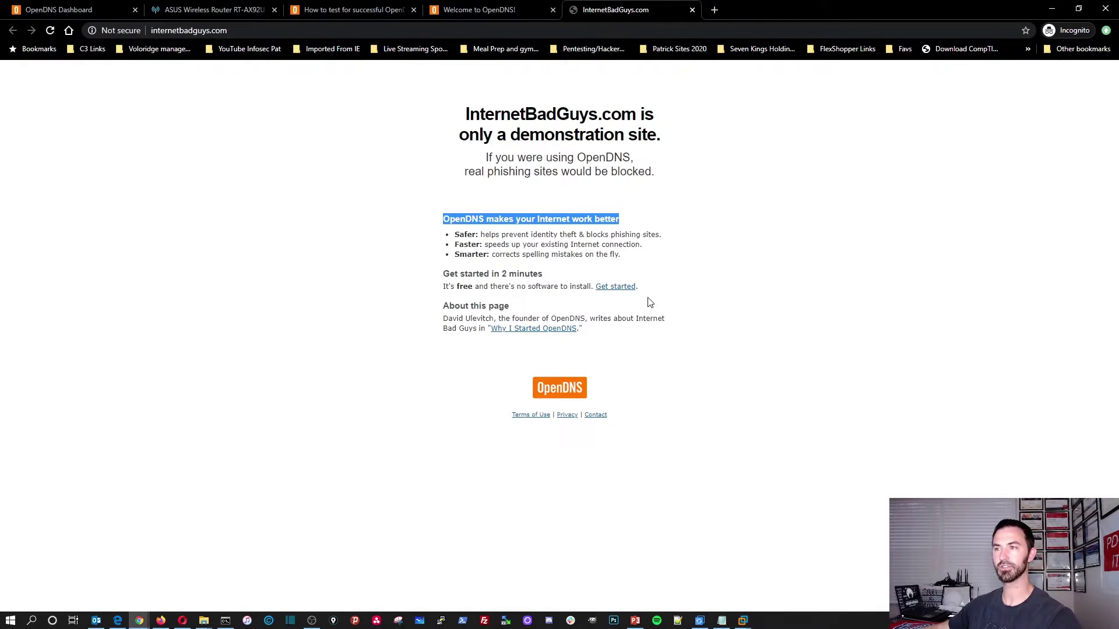
left_click(353, 9)
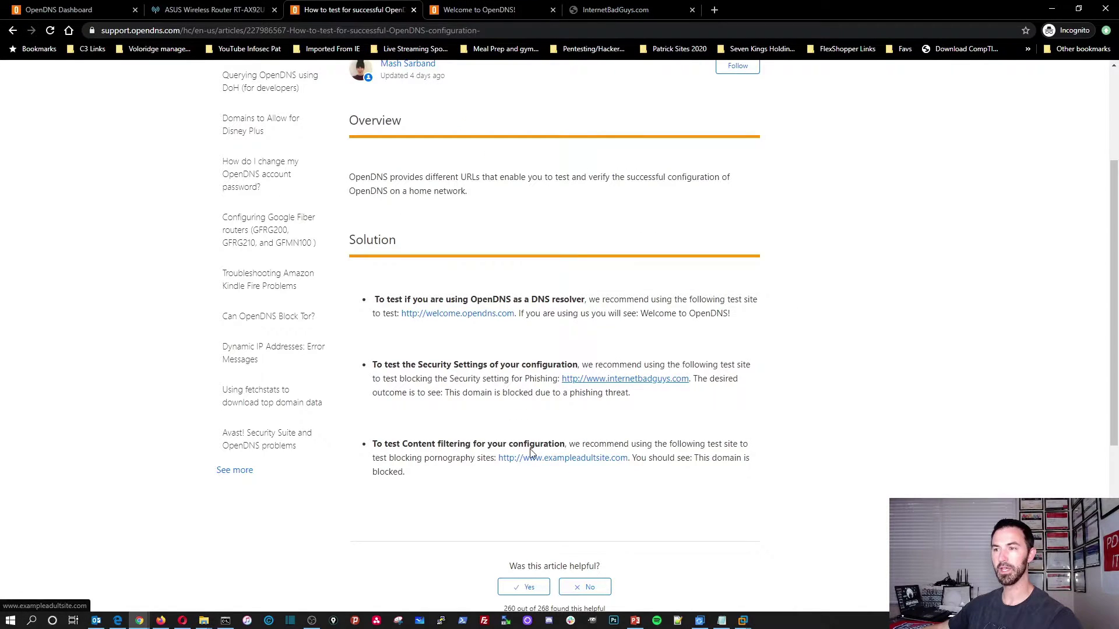
Open exampleadultsite.com in a new tab, confirm it is unblocked, then go to the OpenDNS Dashboard.
right_click(570, 461)
left_click(605, 469)
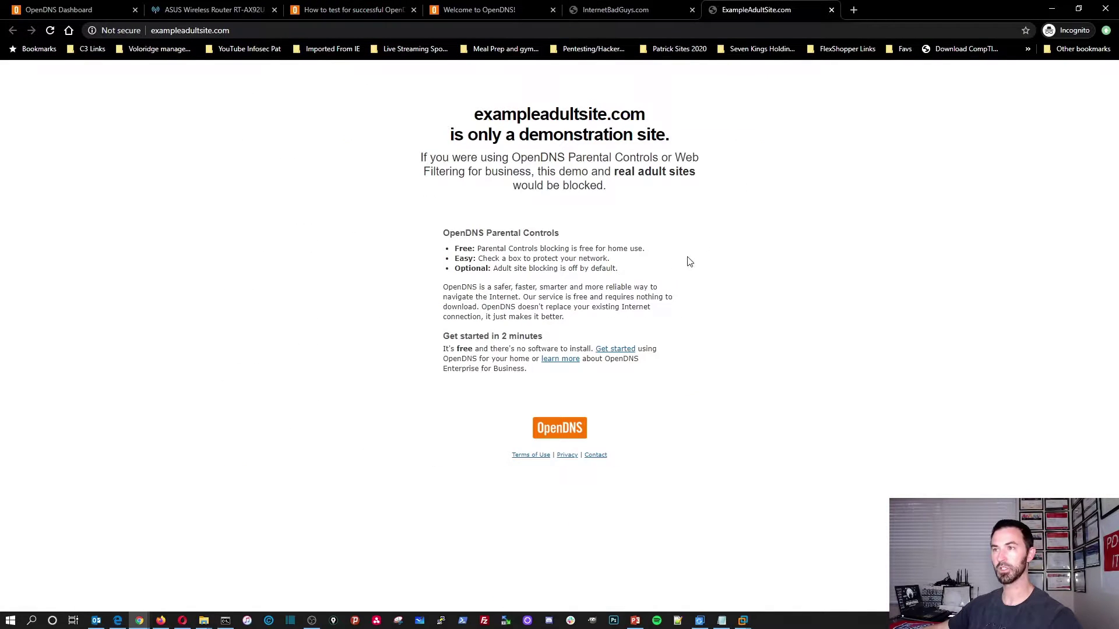
left_click_drag(462, 119, 718, 145)
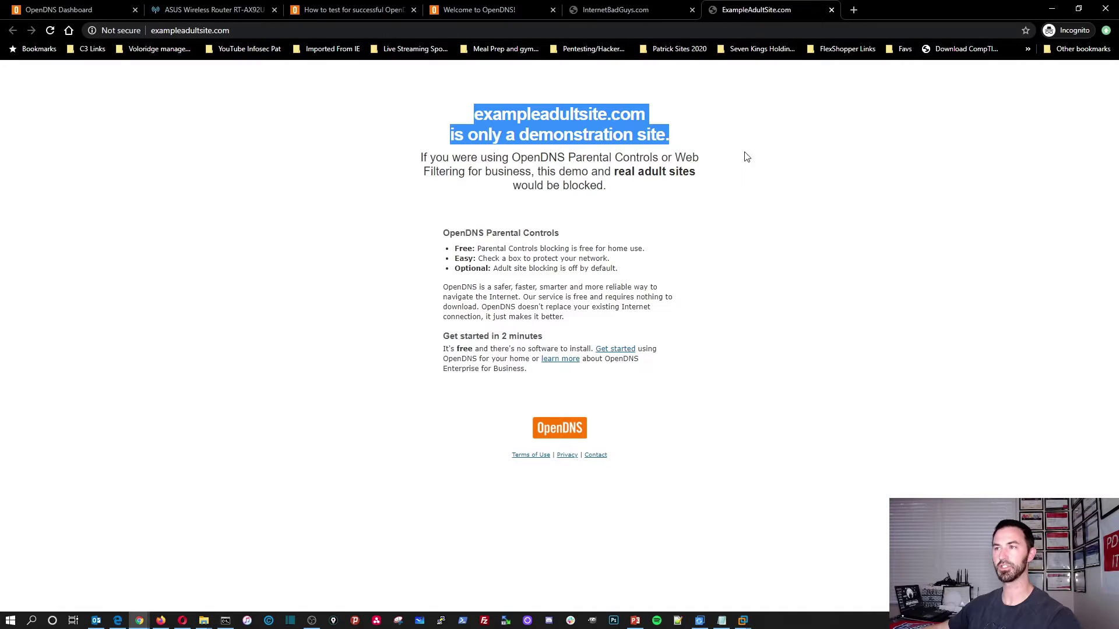
left_click(748, 227)
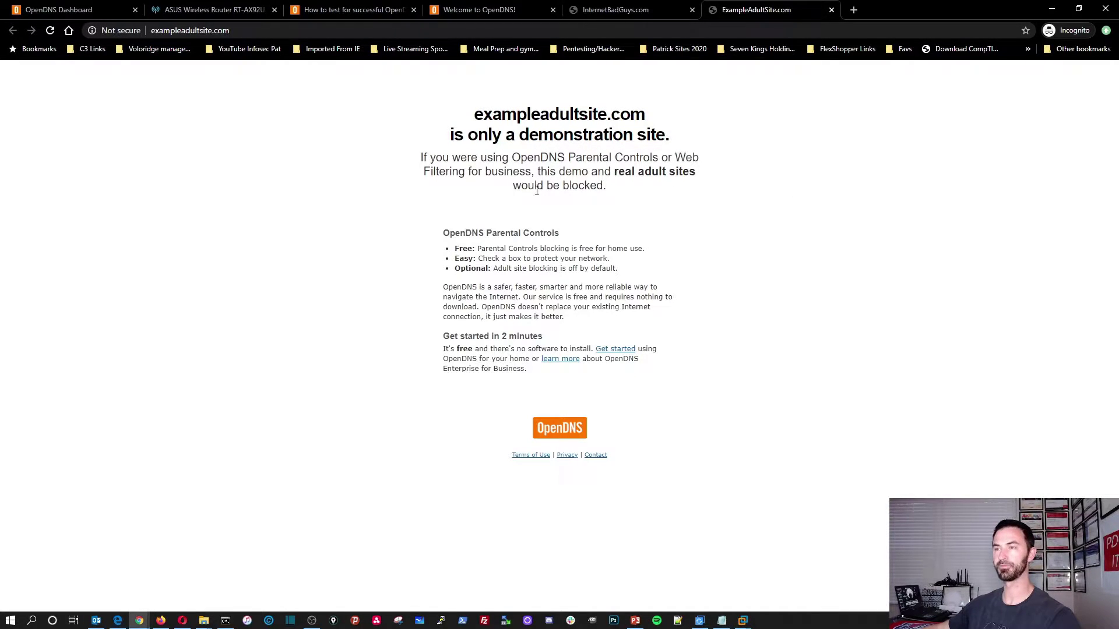
left_click_drag(616, 171, 696, 174)
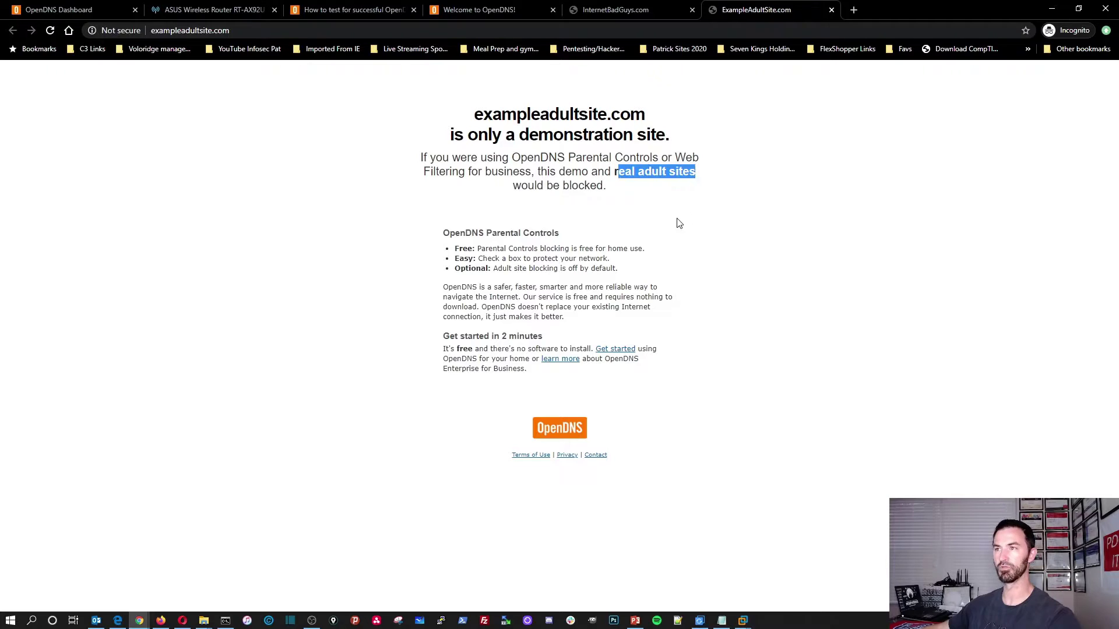
left_click(596, 12)
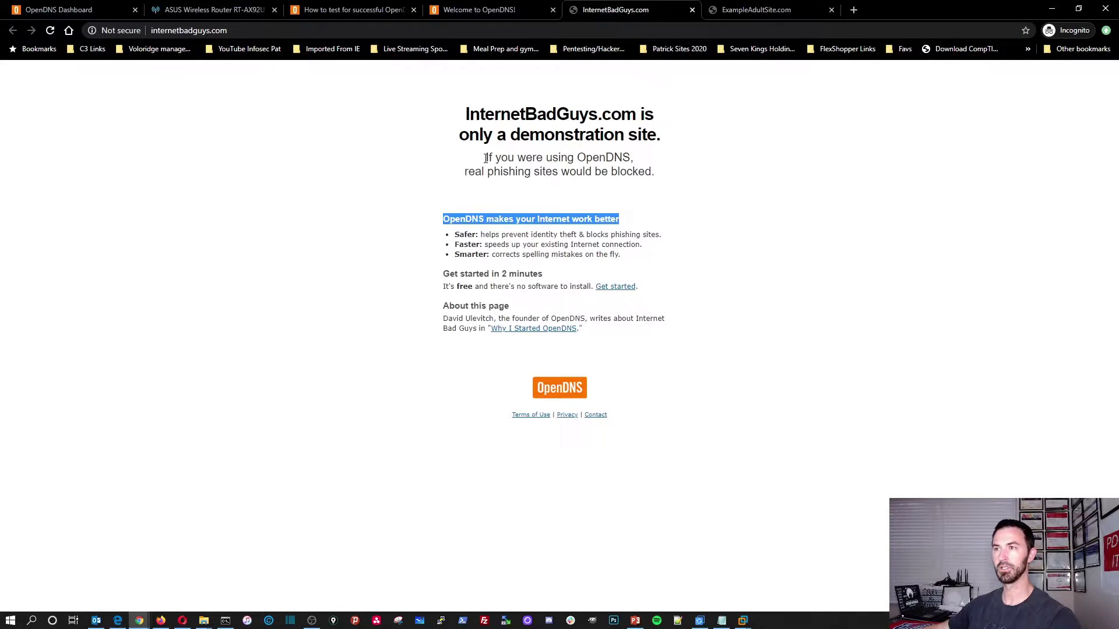
left_click(507, 10)
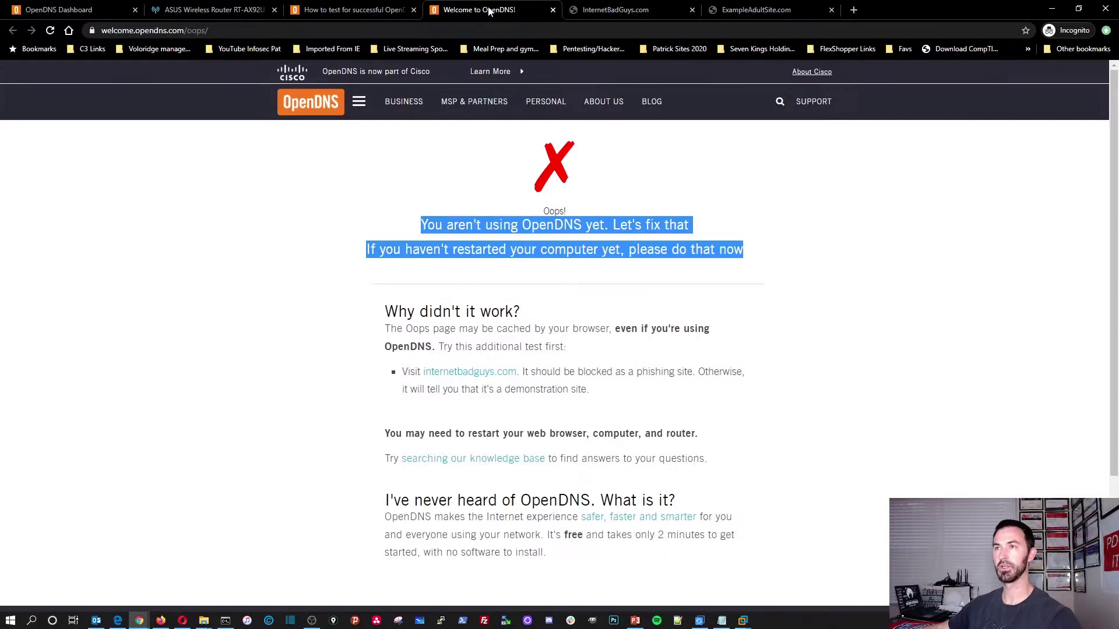
left_click(373, 10)
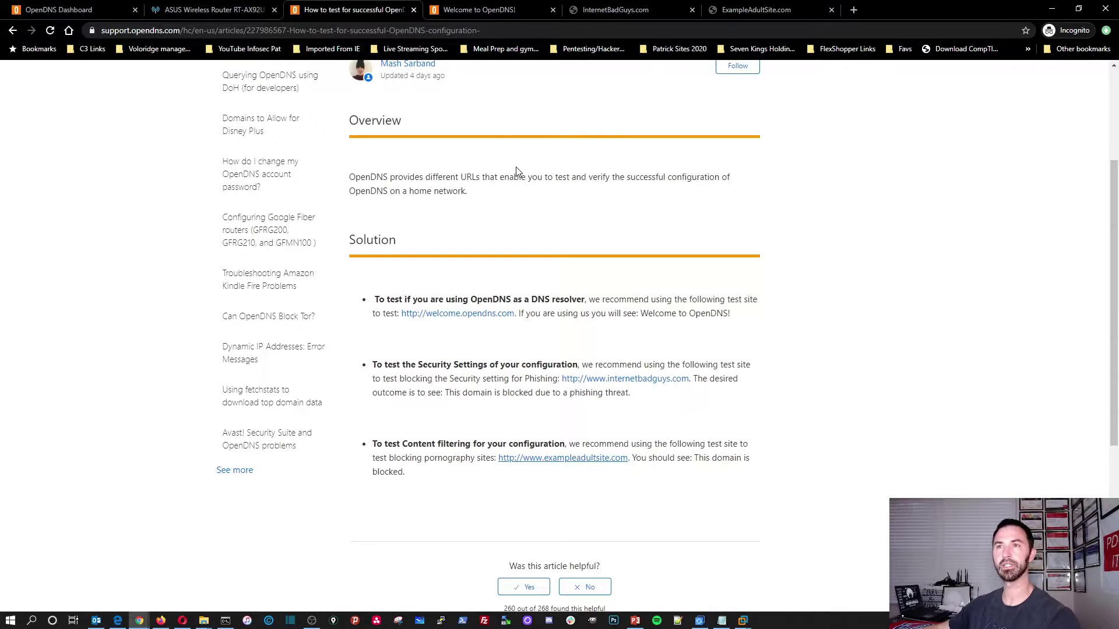
left_click(58, 10)
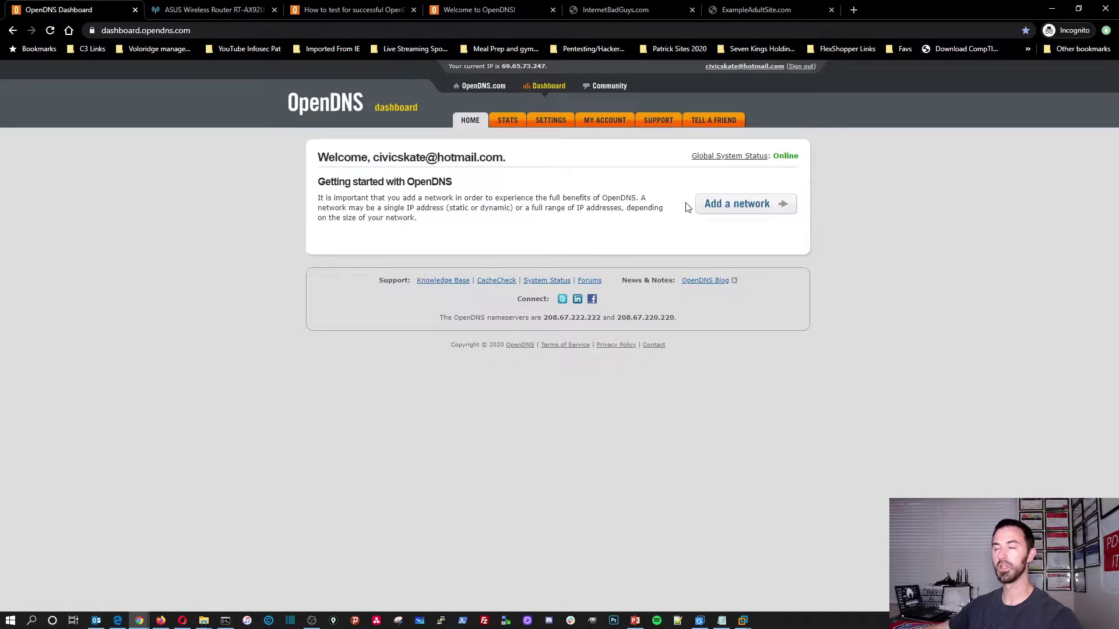
Sign in with the saved credentials and add the current IP address as a network.
left_click(714, 208)
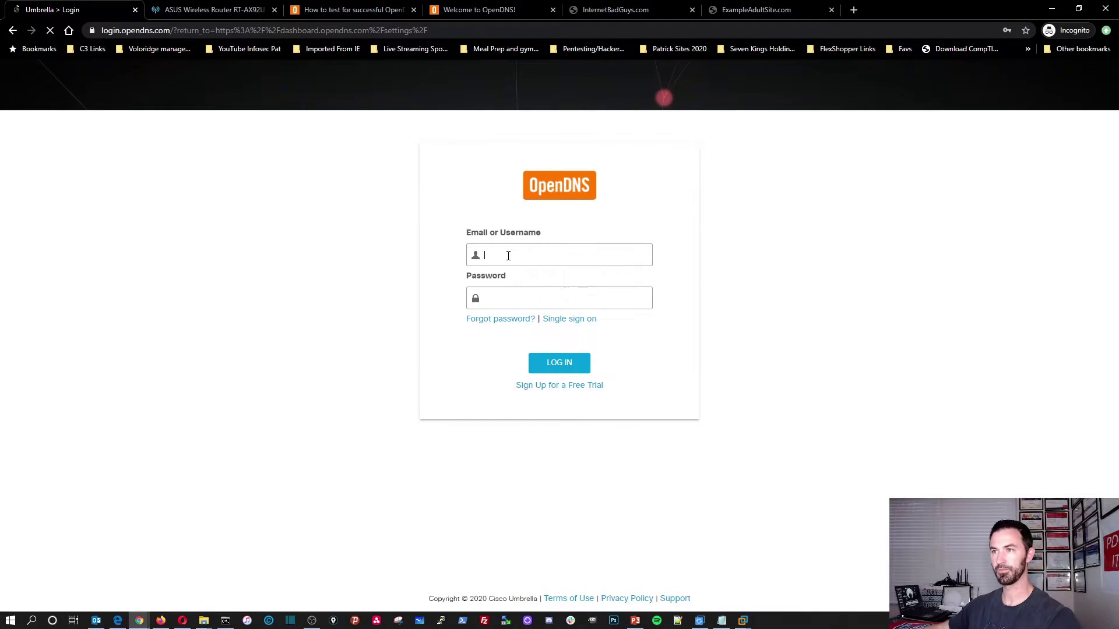
left_click(508, 256)
left_click(526, 272)
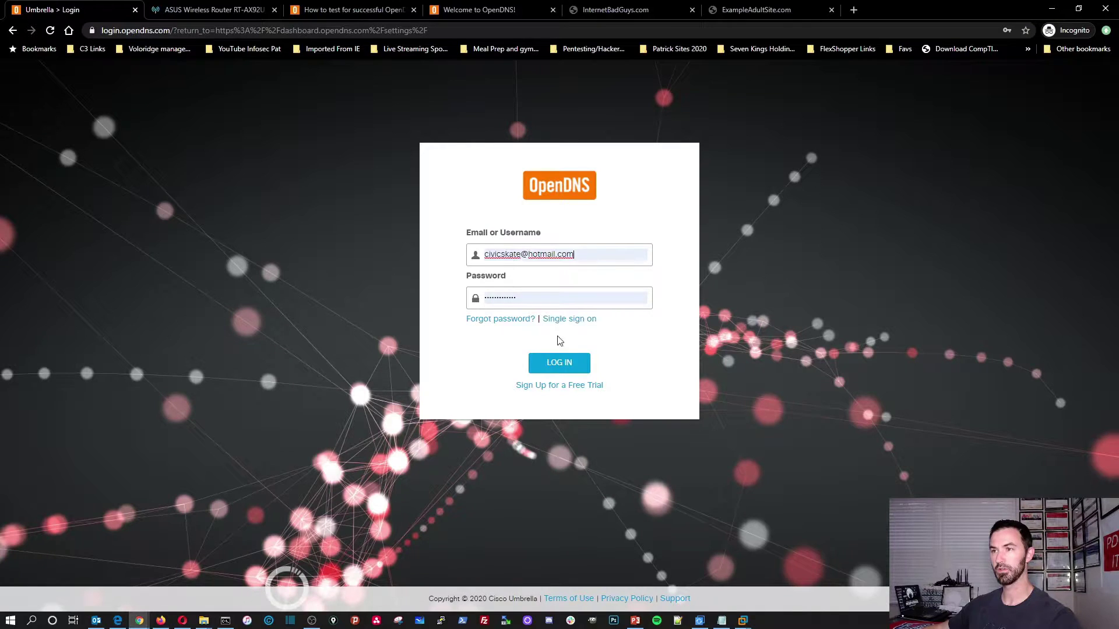
left_click(590, 369)
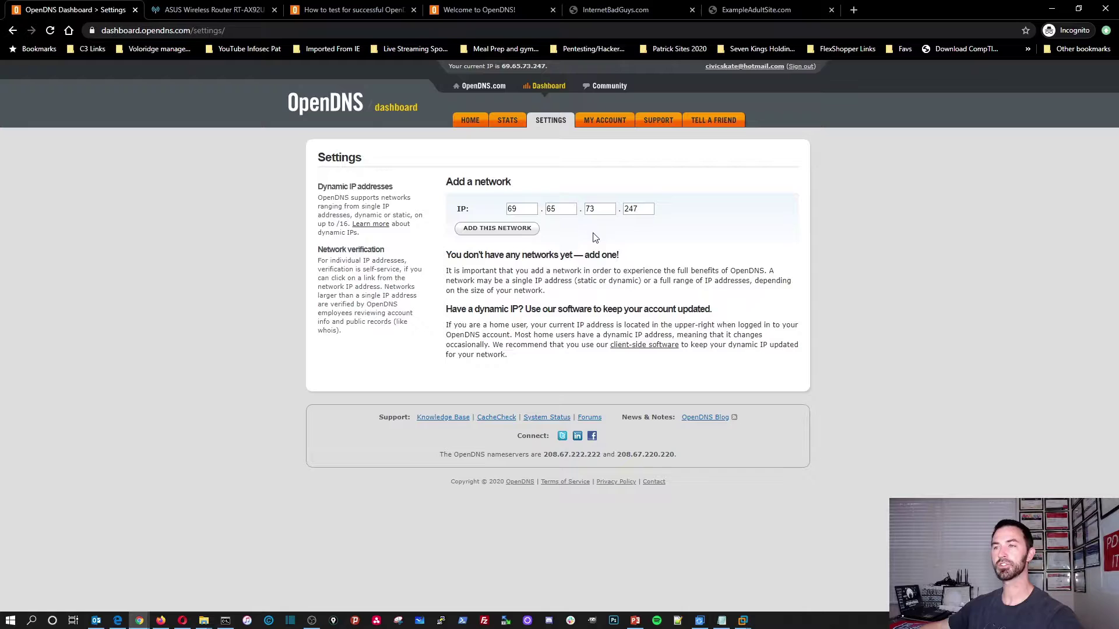
left_click(519, 228)
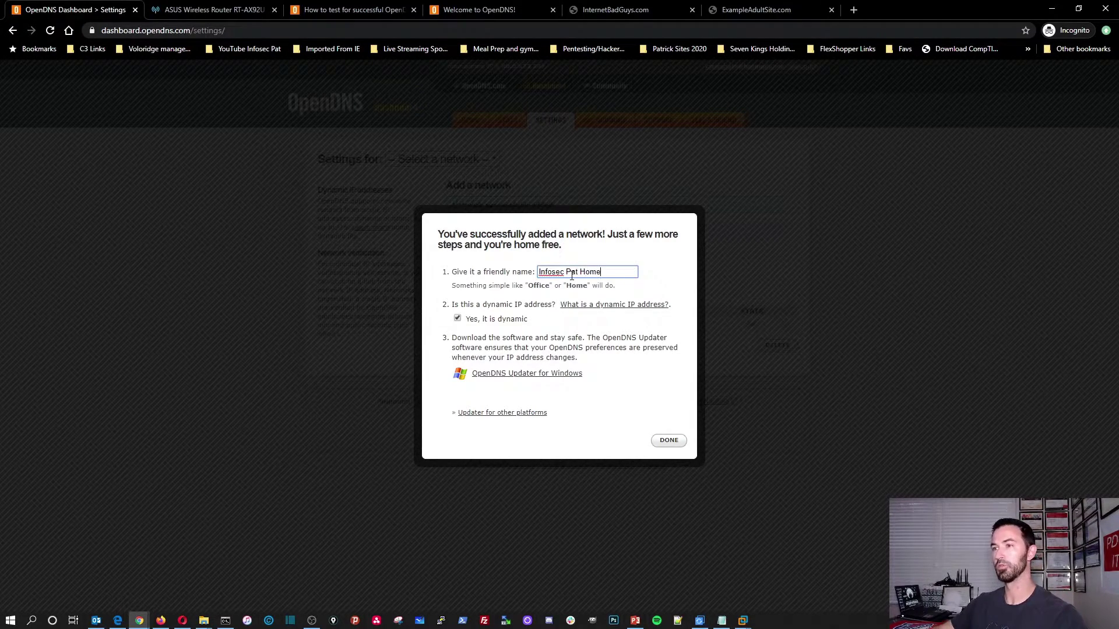
left_click(670, 440)
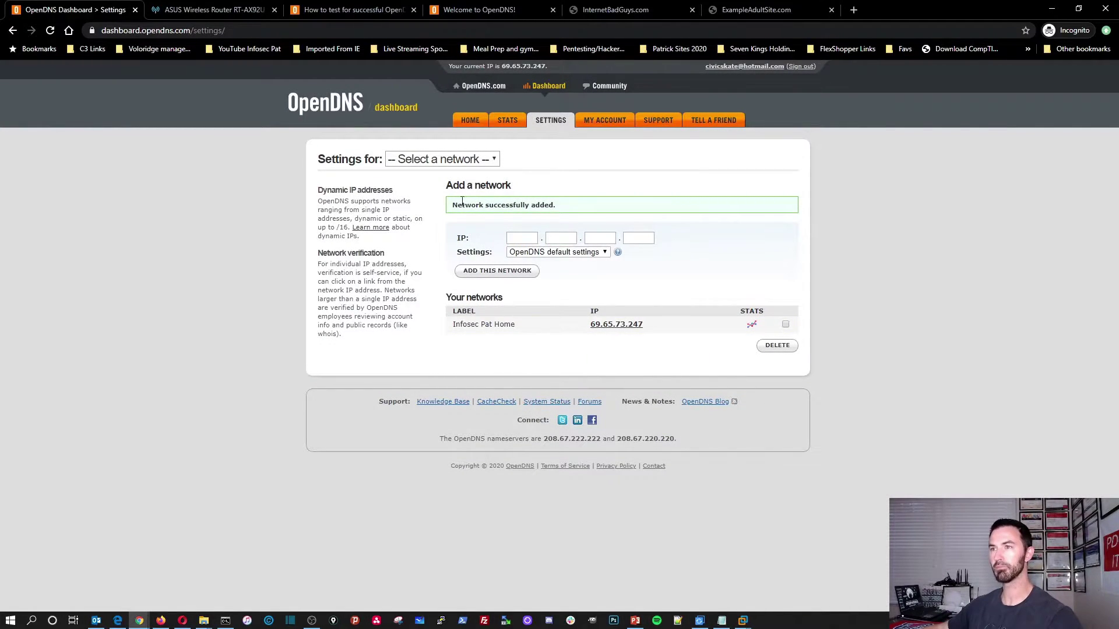
Open the new network's Web Content Filtering settings and check the Always block domain option.
left_click(421, 168)
left_click(415, 205)
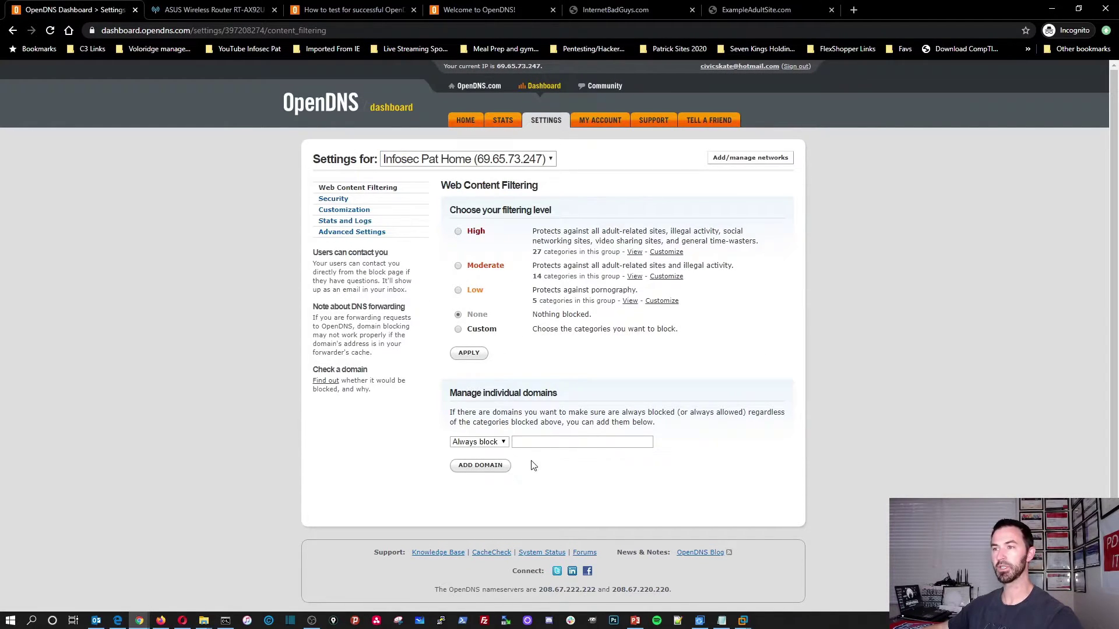
left_click(501, 443)
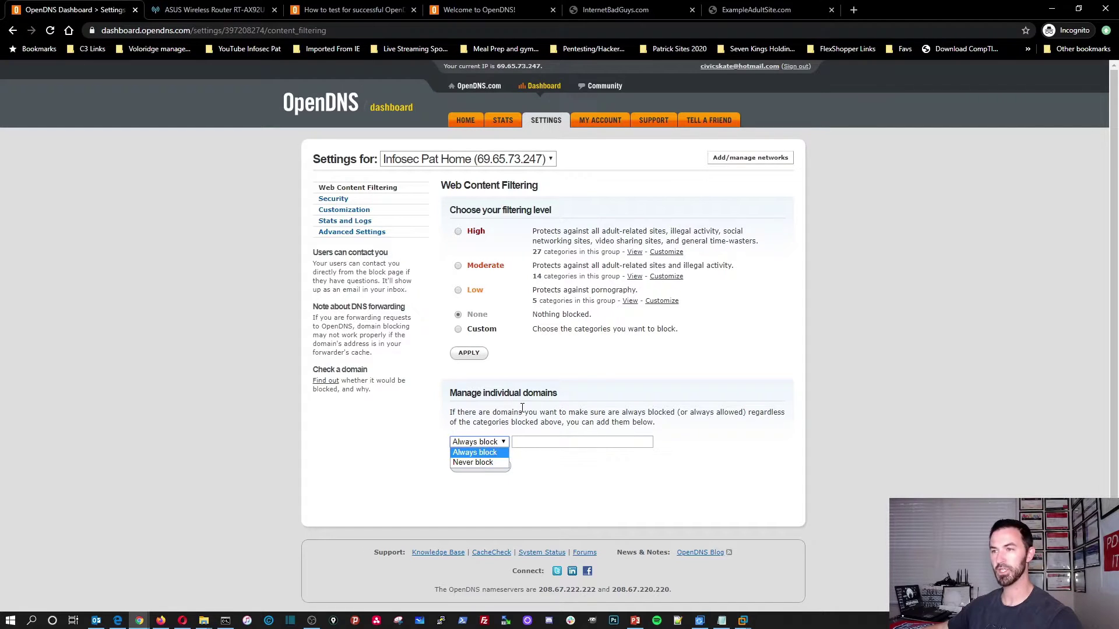
left_click(541, 389)
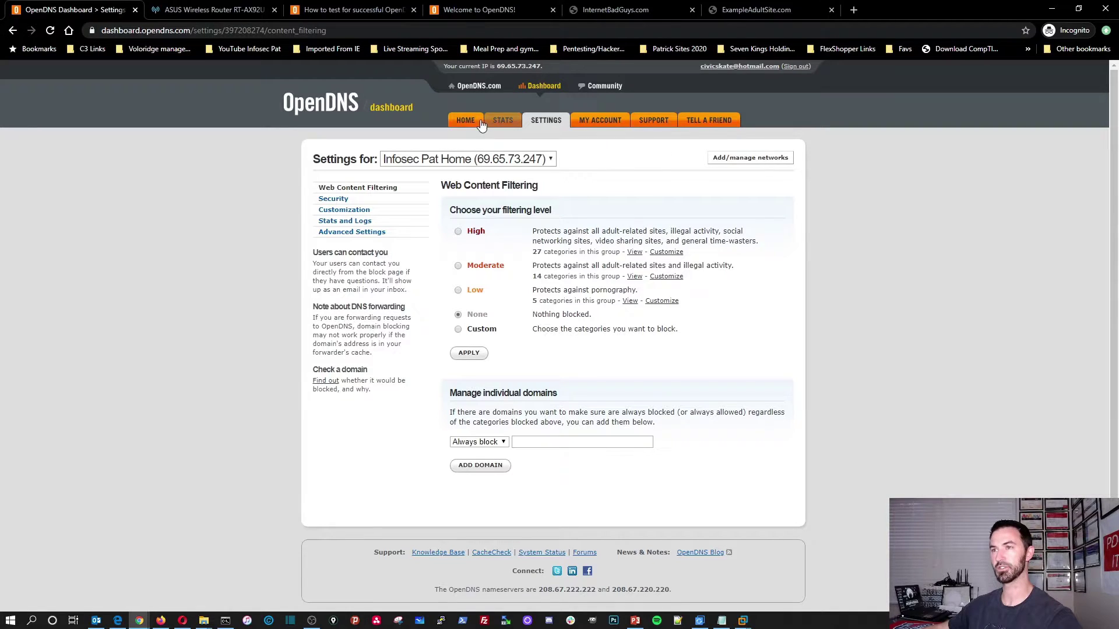
On the Stats page, copy the sentence listing nameservers 208.67.222.222 and 208.67.220.220.
left_click(458, 127)
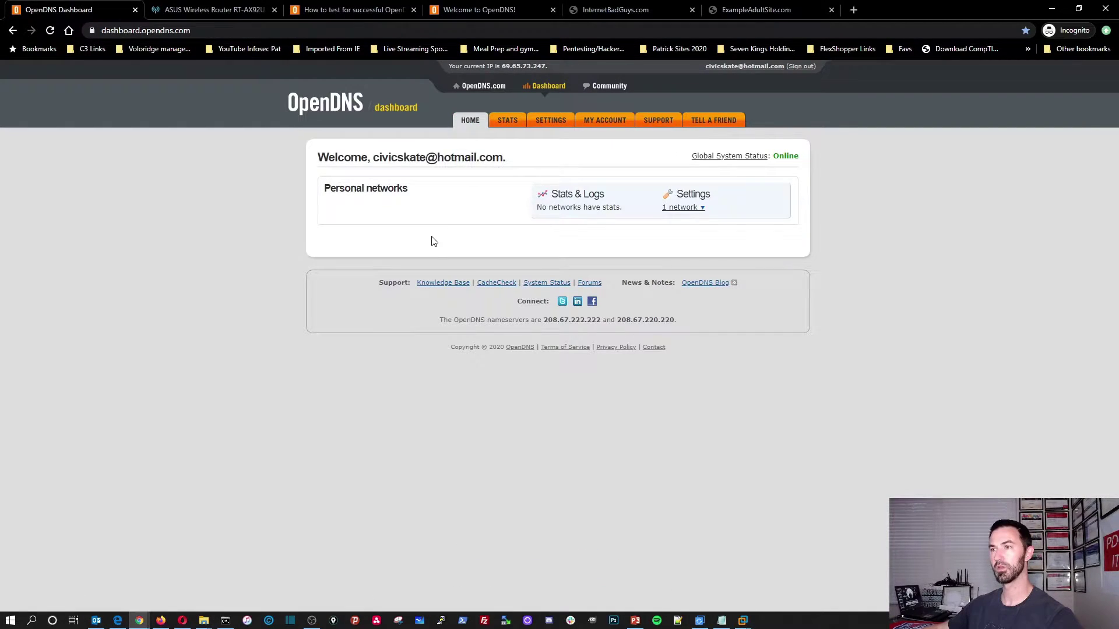
left_click(506, 121)
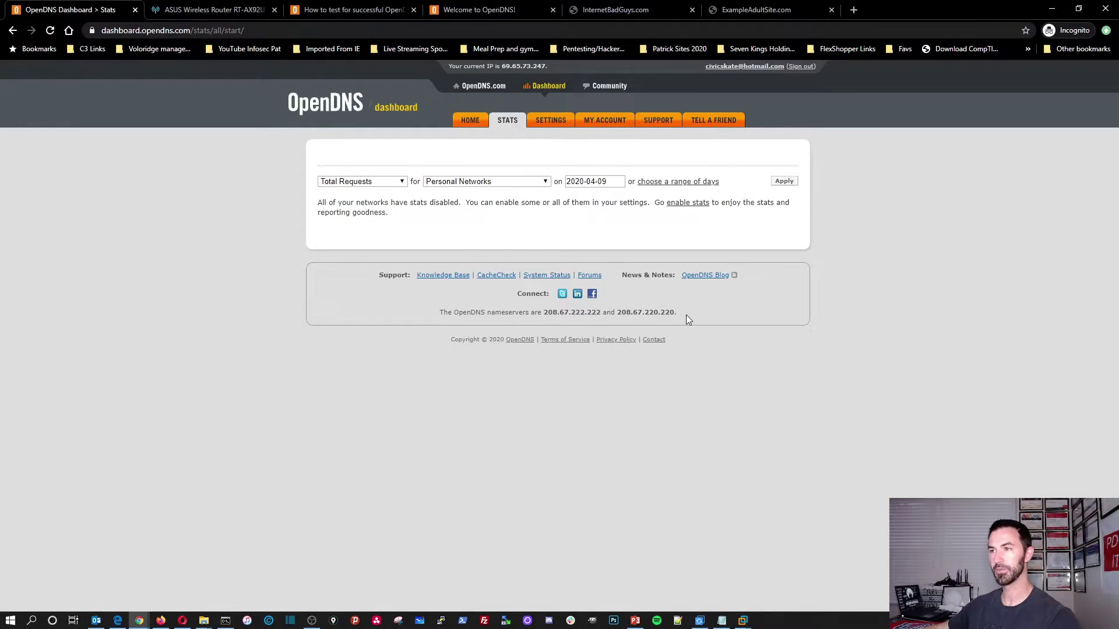
left_click_drag(687, 315, 439, 315)
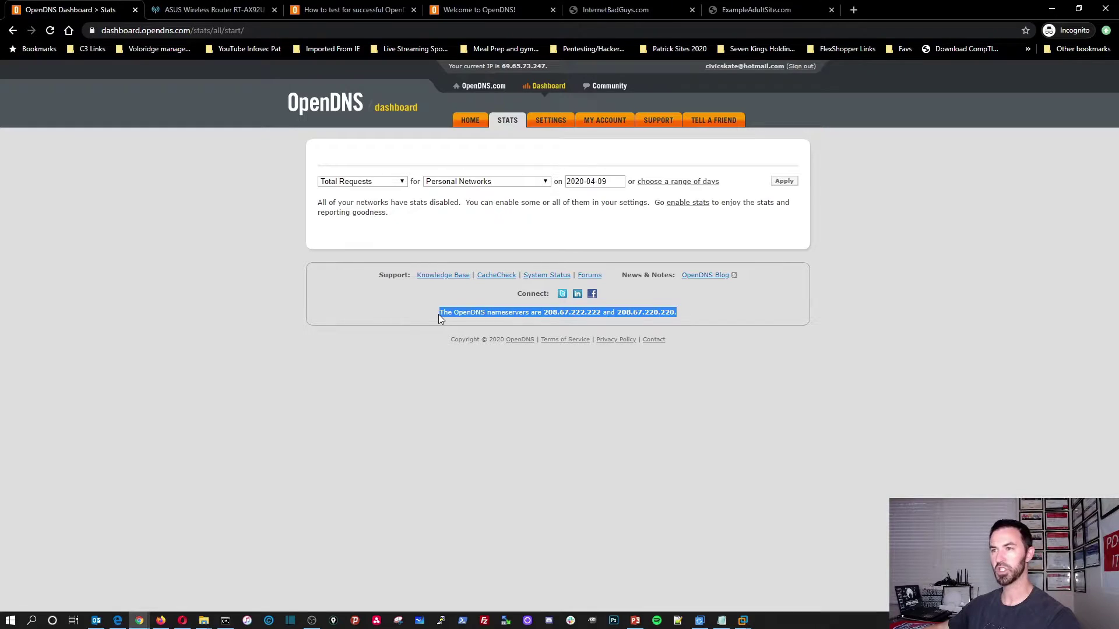
right_click(499, 311)
left_click(521, 320)
Paste the nameserver sentence into a new Notepad note and move the window aside.
key("super")
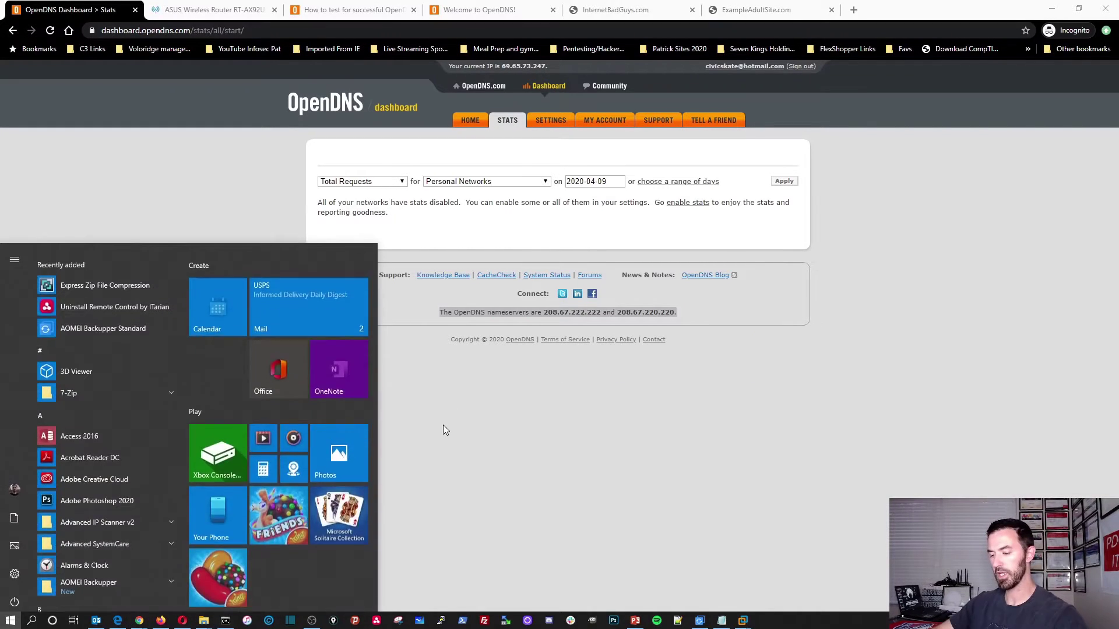
type("note")
key("Return")
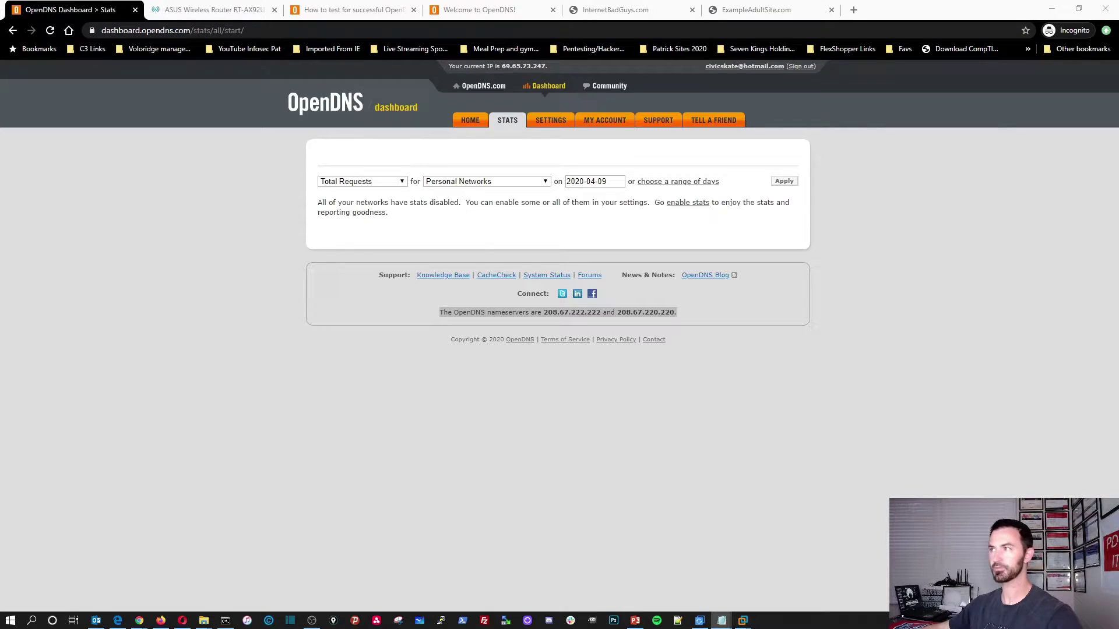
key("ctrl+v")
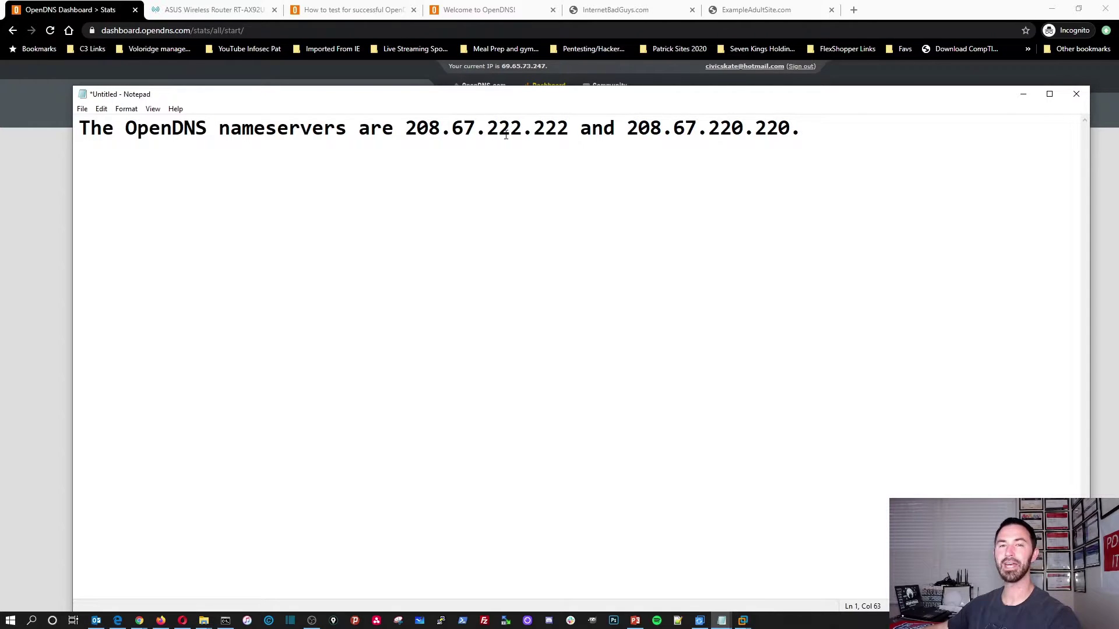
double_click(561, 102)
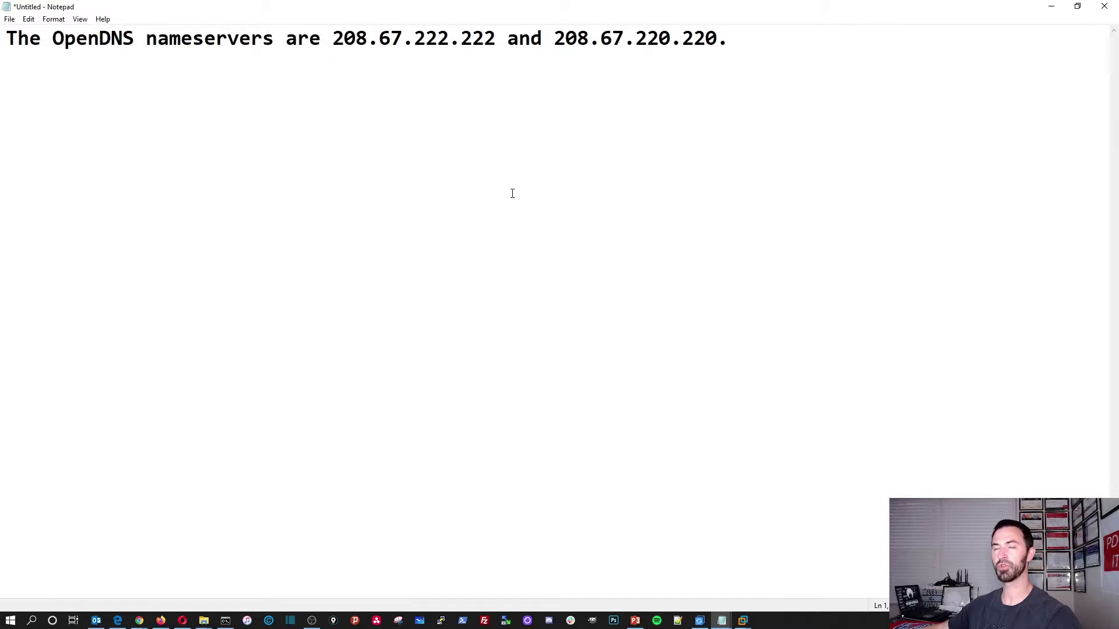
double_click(569, 20)
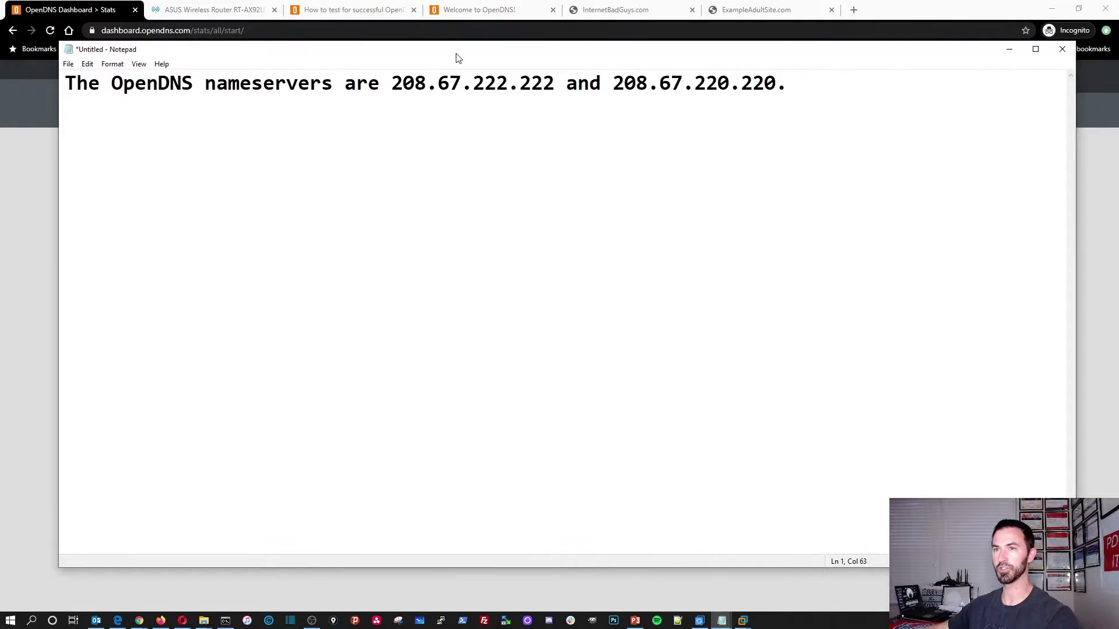
left_click_drag(457, 57, 1118, 76)
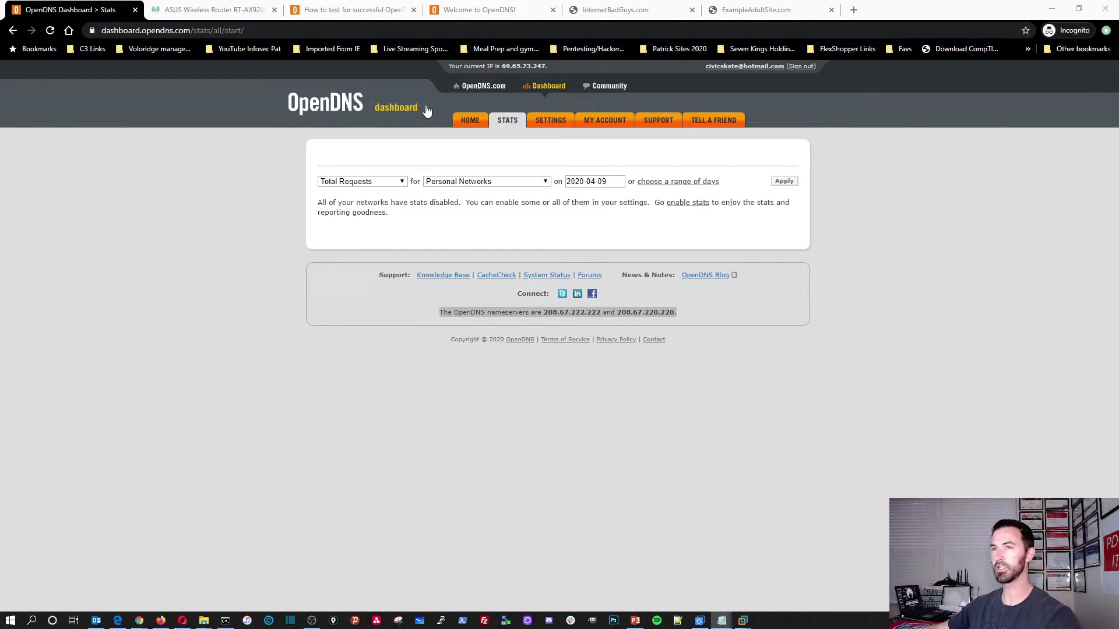
On the router's WAN page, clear the old DNS servers 8.8.8.8 and 8.8.4.4.
left_click(207, 248)
left_click(242, 12)
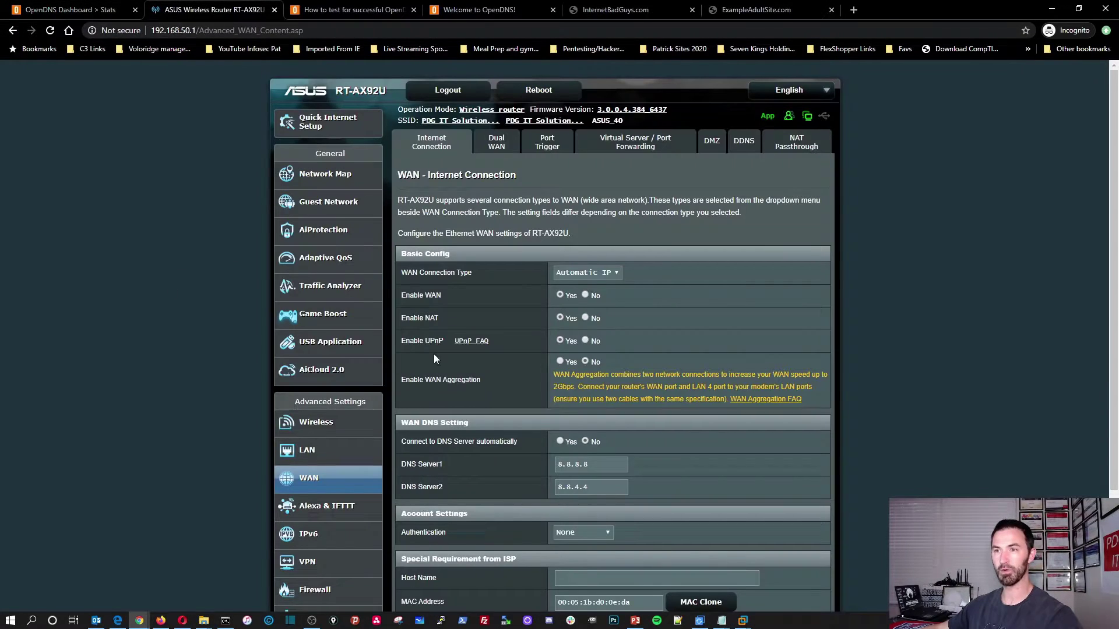
left_click(50, 31)
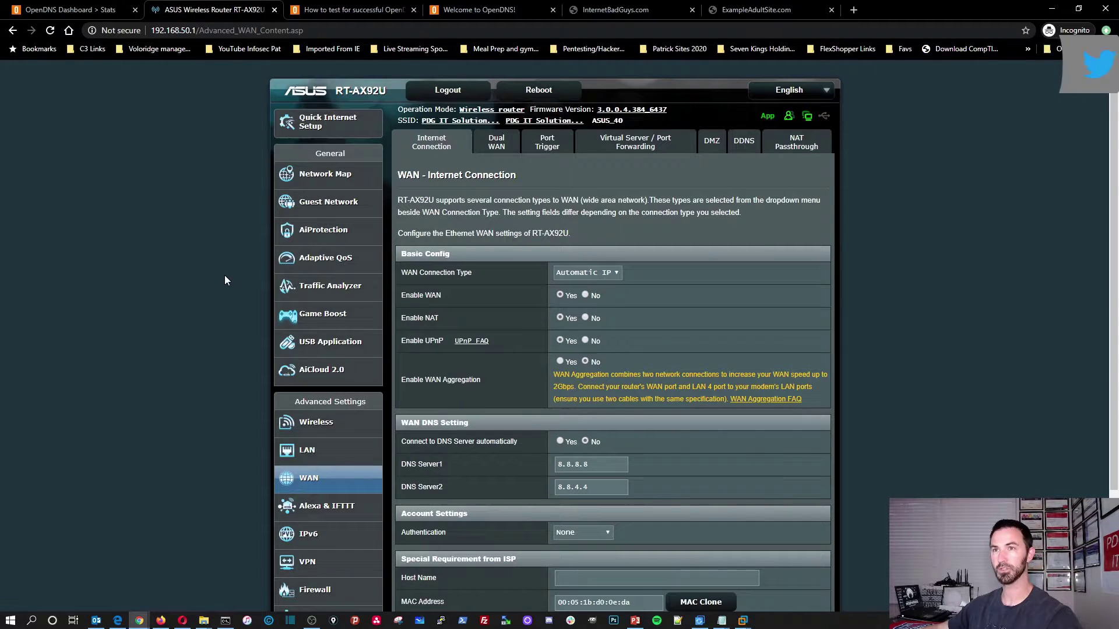
scroll(160, 289, "down", 2)
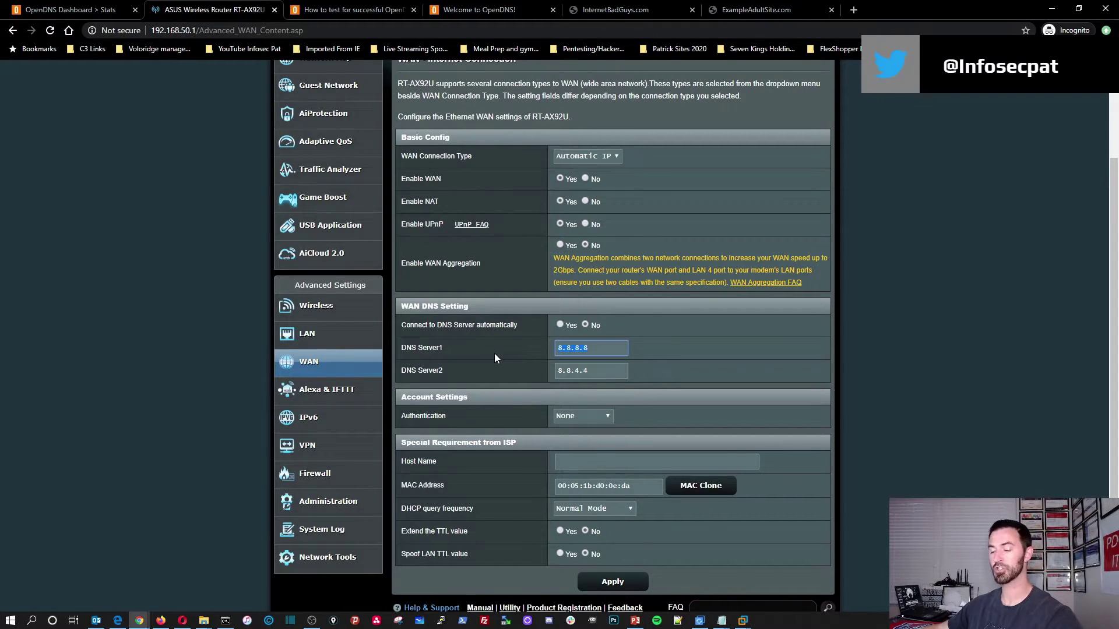
key("BackSpace")
double_click(558, 371)
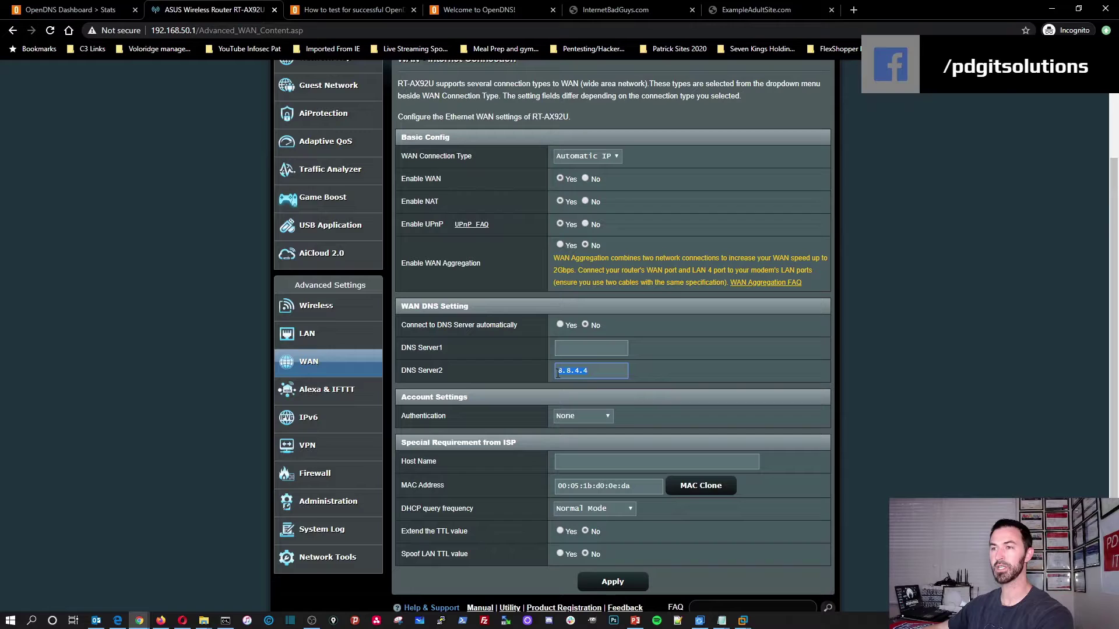
key("alt+Tab")
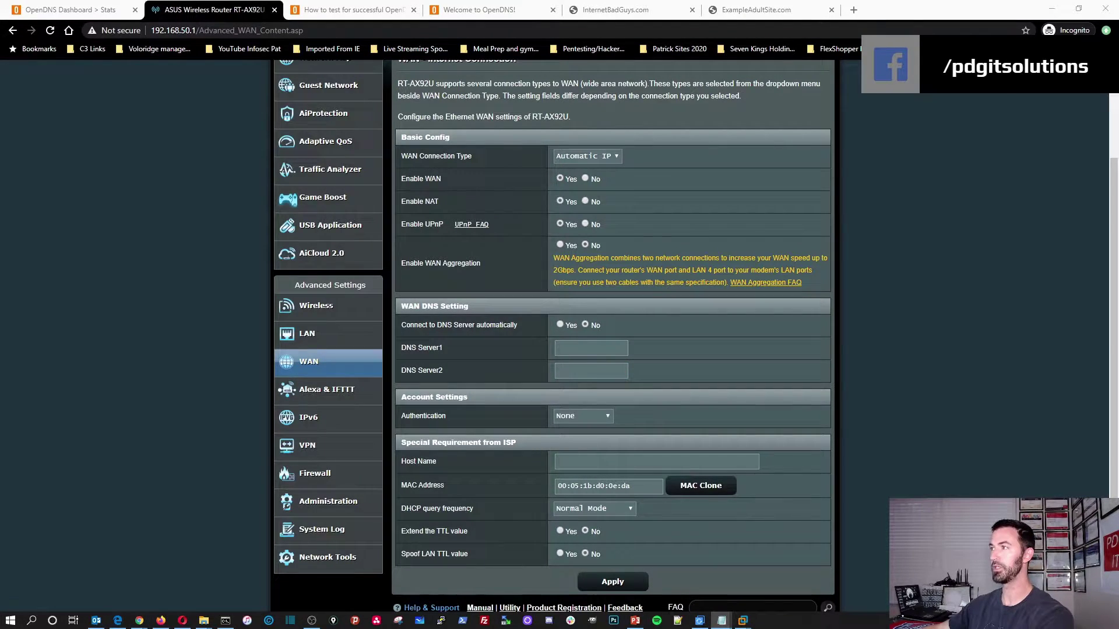
Enter DNS servers 208.67.222.222 and 208.67.220.220 from Notepad and apply the settings.
left_click(588, 348)
key("ctrl+v")
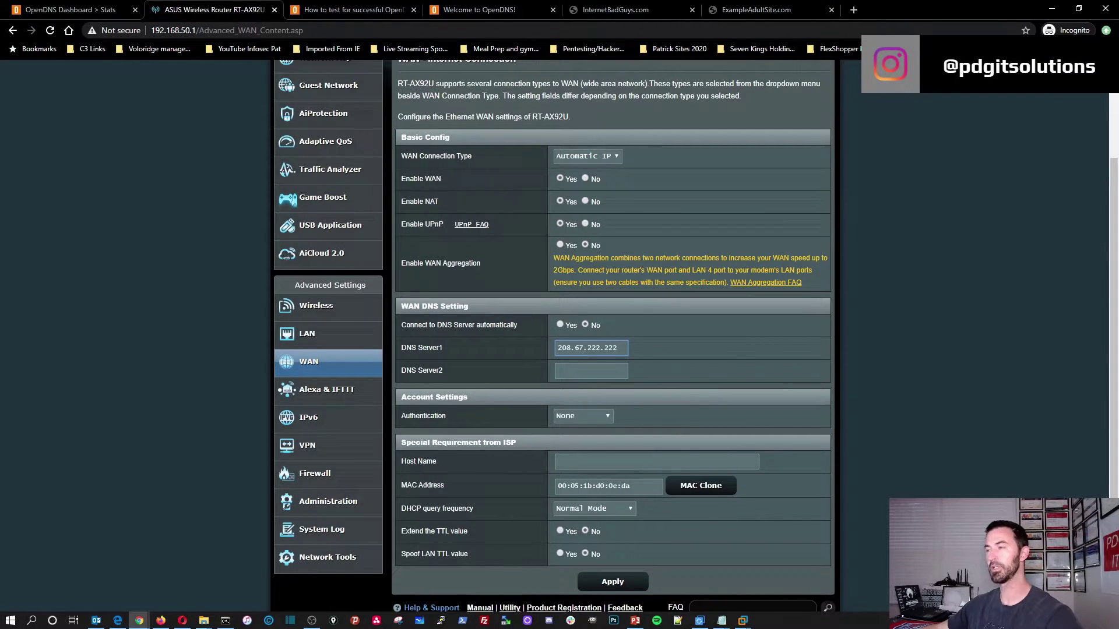
key("alt+Tab")
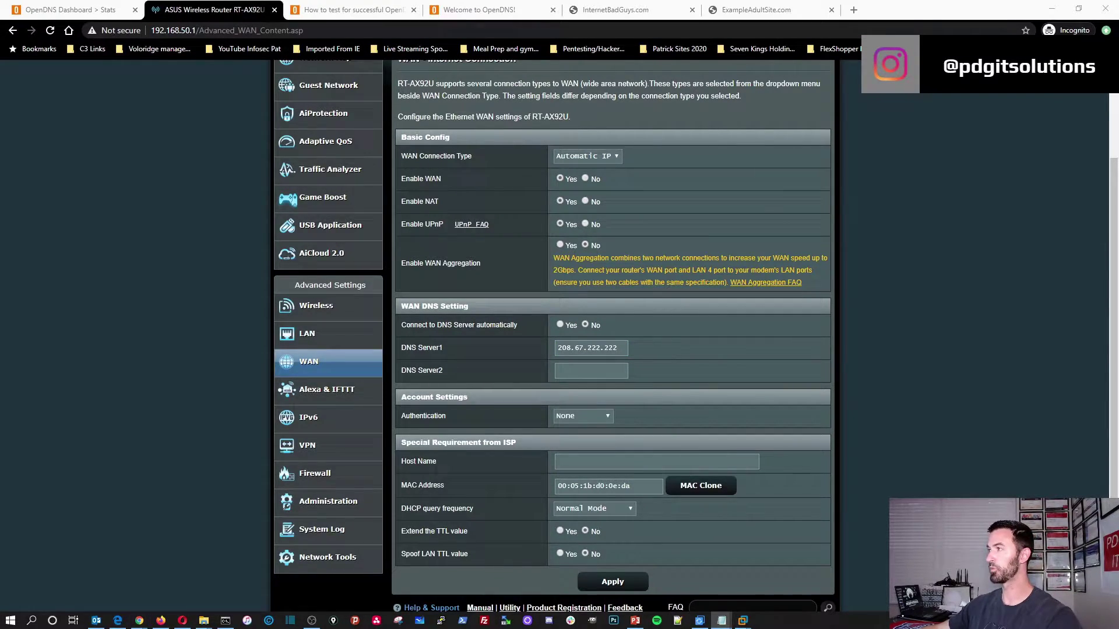
left_click(599, 371)
key("ctrl+v")
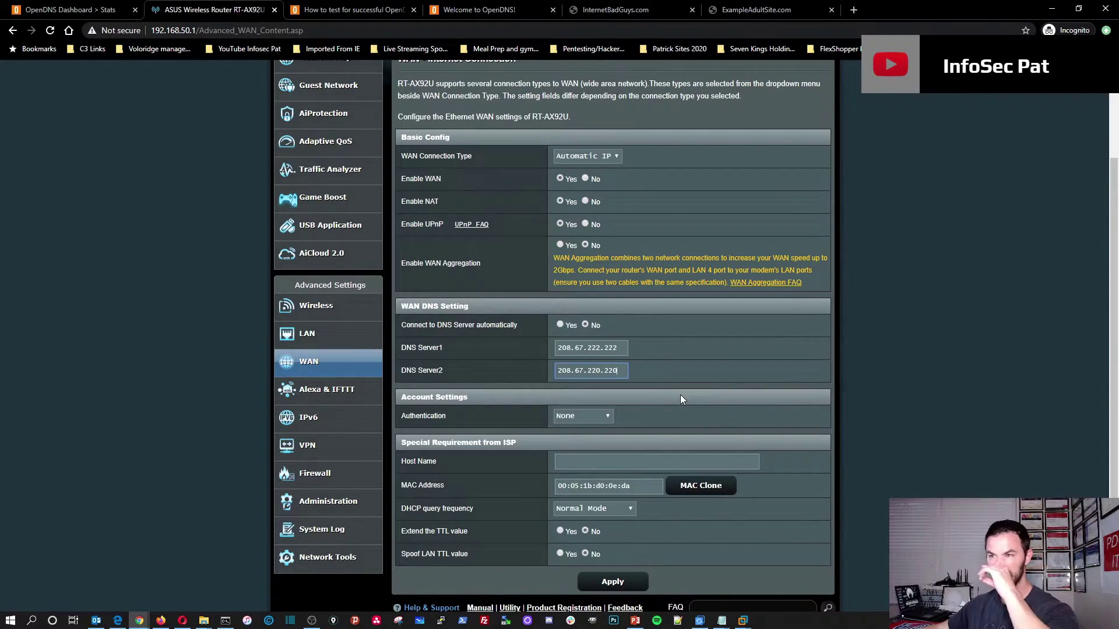
scroll(591, 562, "down", 1)
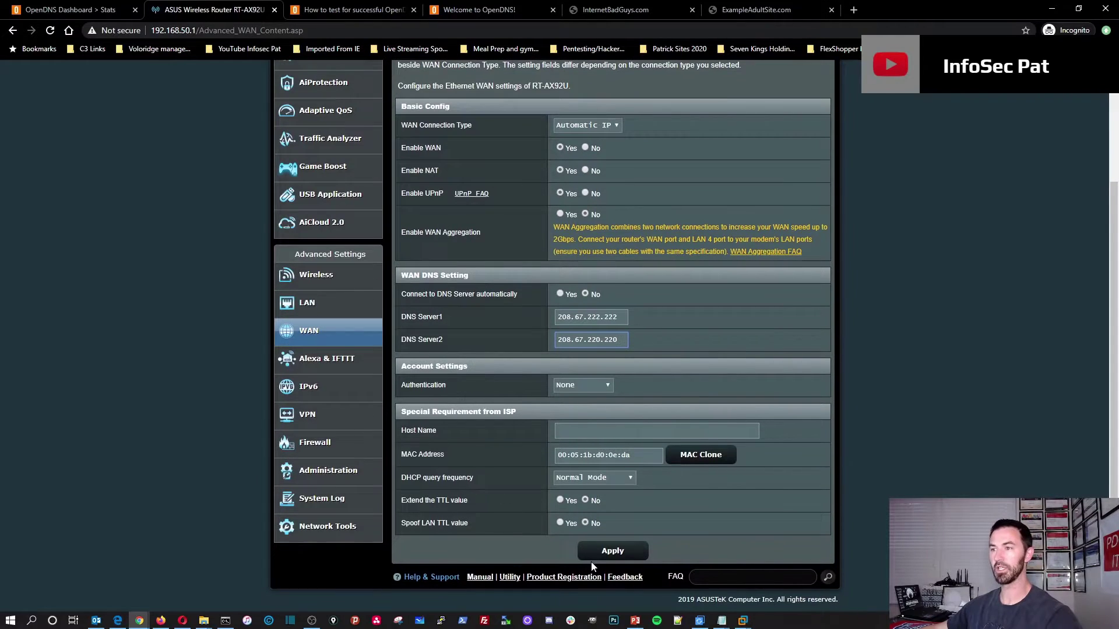
left_click(607, 555)
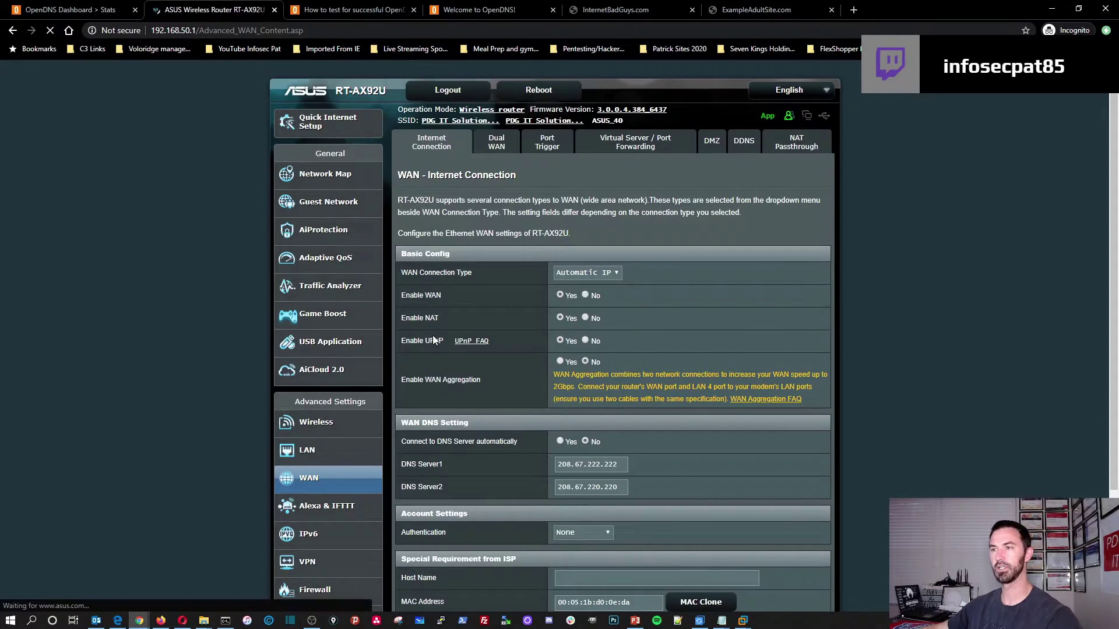
Go to Dashboard Settings and open the home network's IP link, showing filtering level None.
left_click(346, 10)
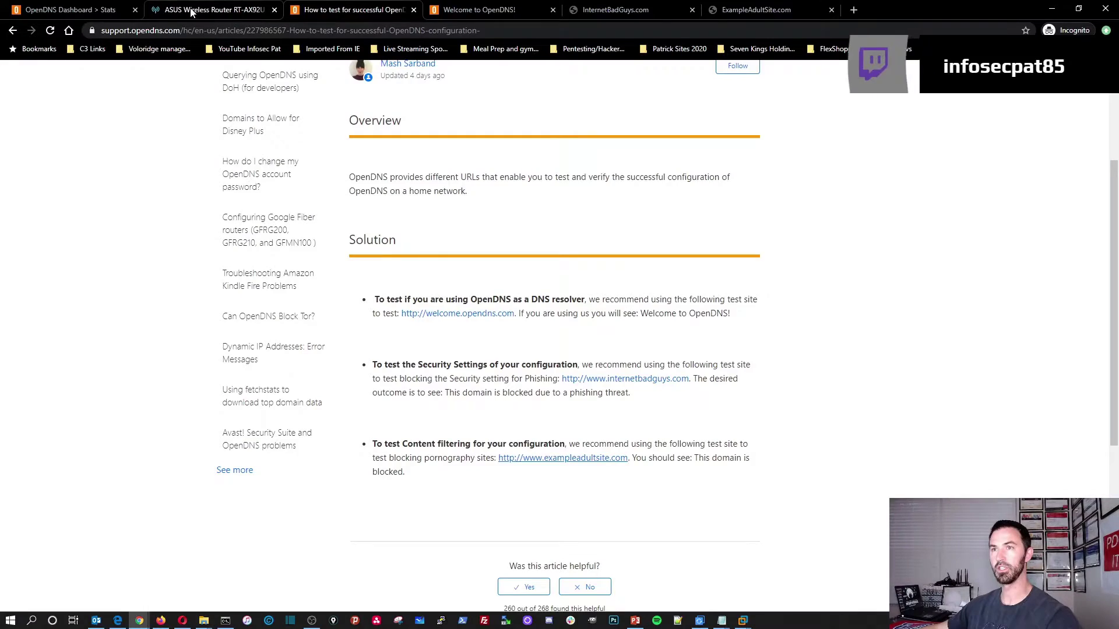
left_click(193, 11)
key("ctrl+shift+Tab")
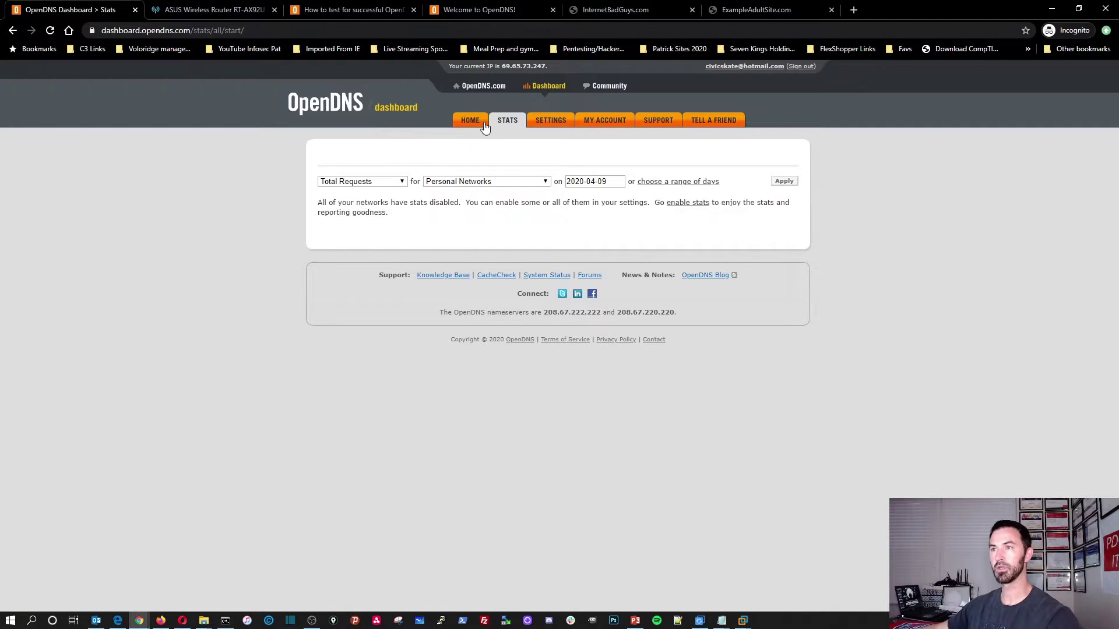
left_click(609, 120)
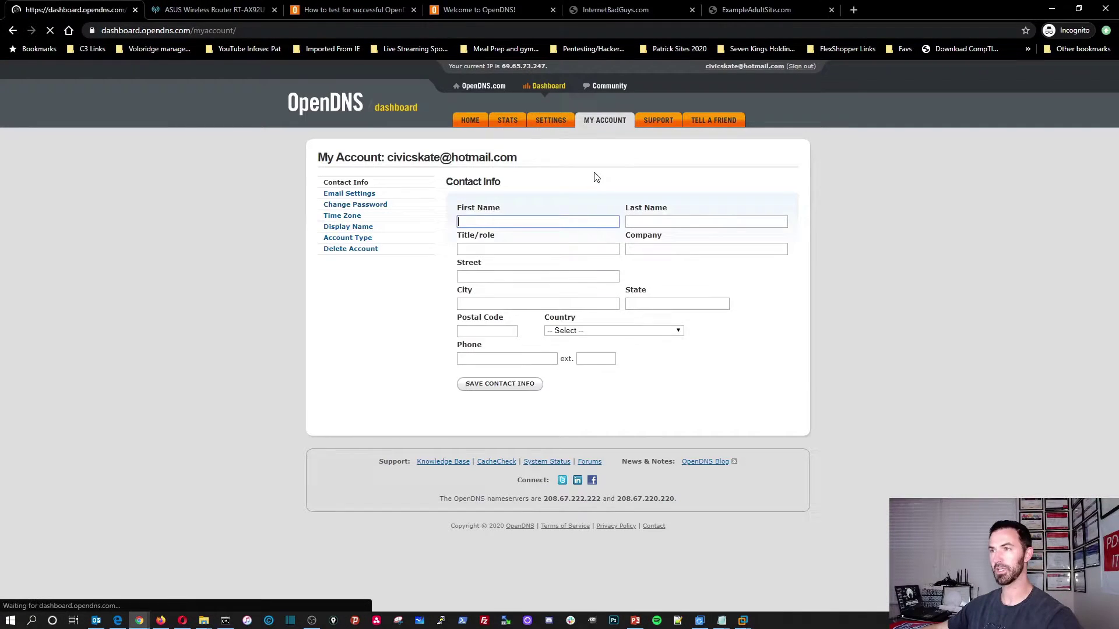
left_click(551, 120)
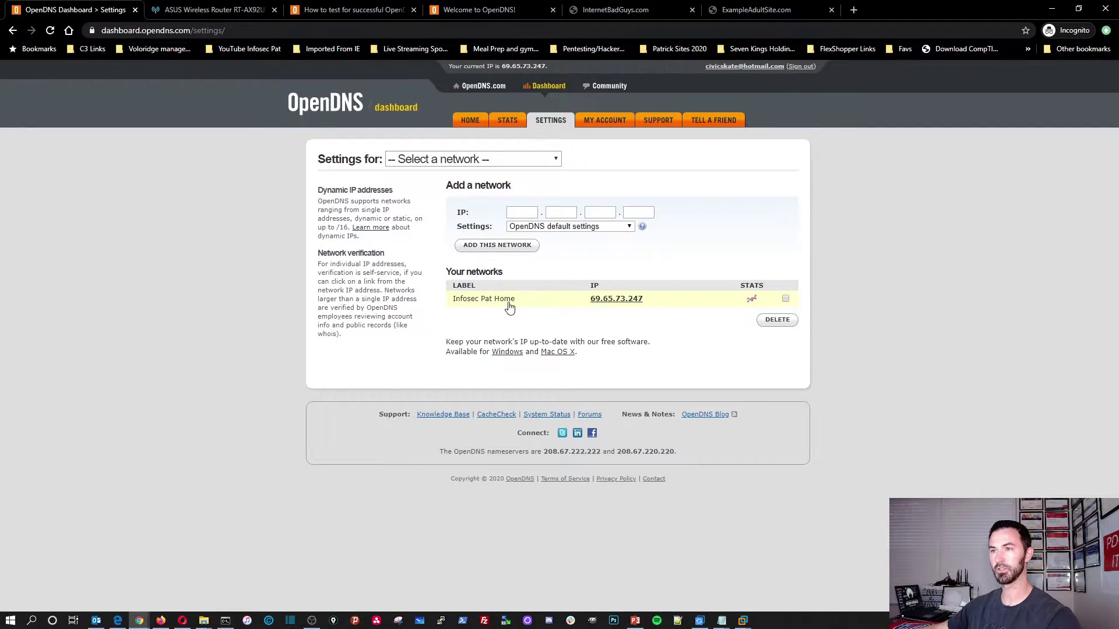
left_click(630, 305)
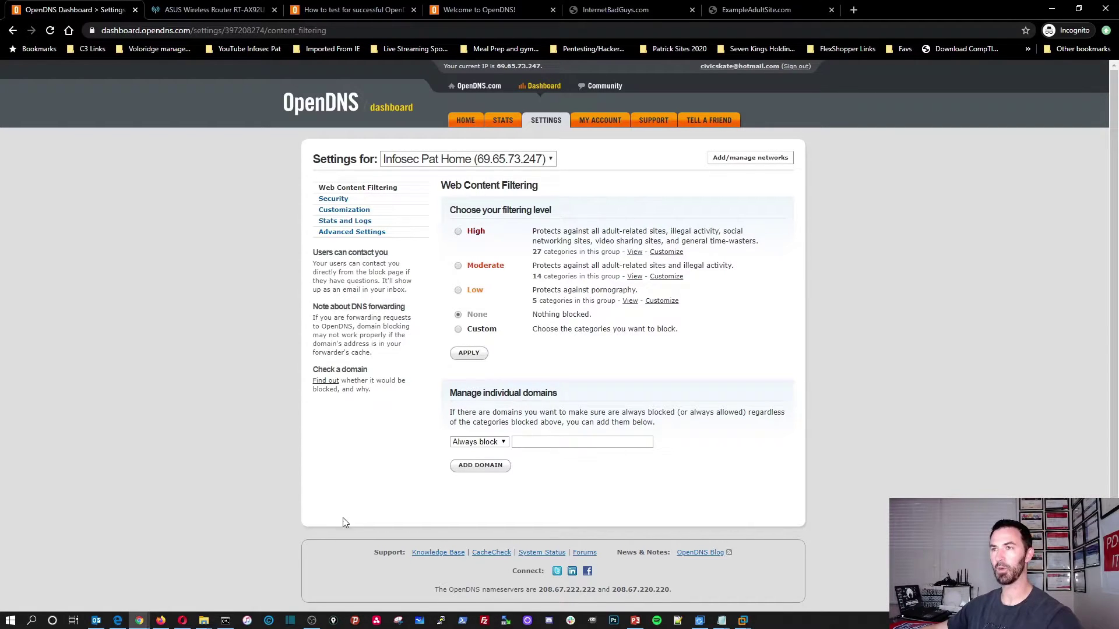
Flush the DNS resolver cache with ipconfig /flushdns in Command Prompt.
left_click(226, 620)
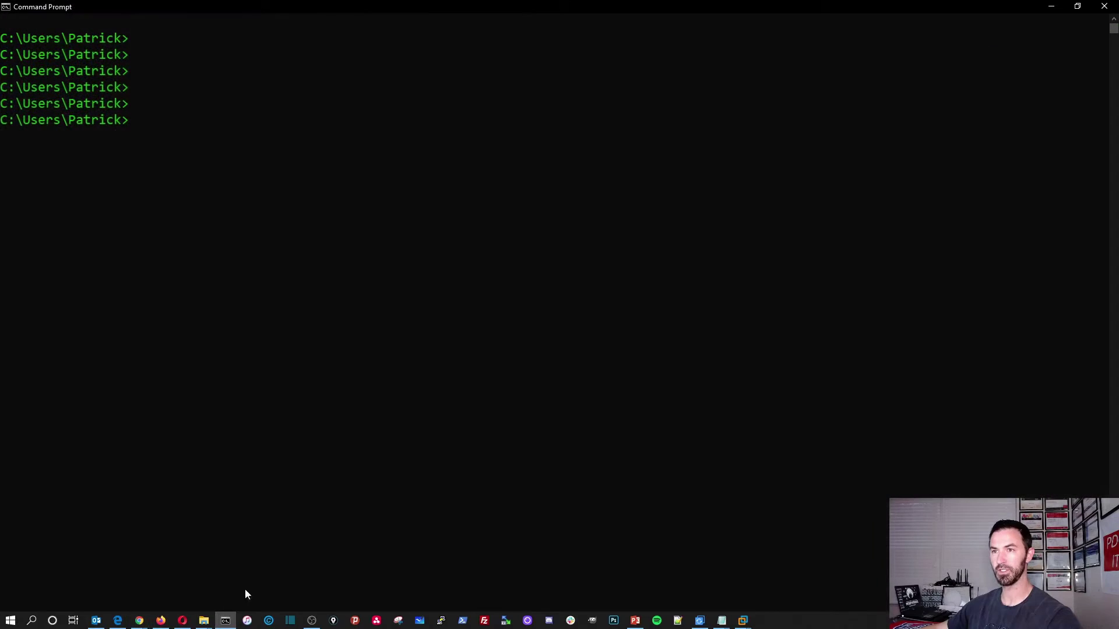
left_click(322, 413)
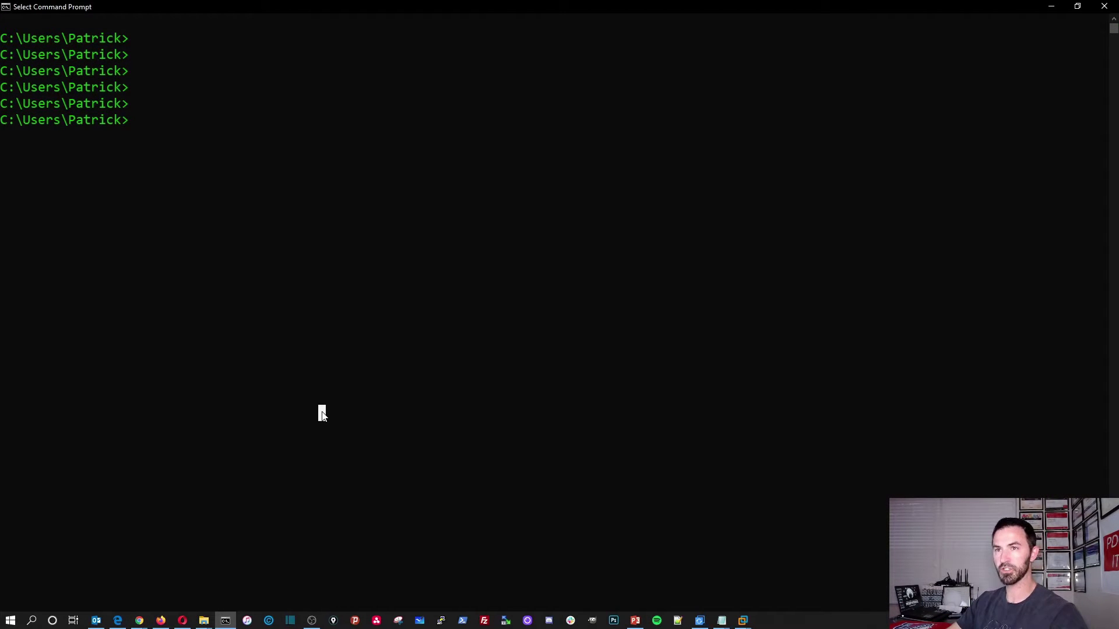
key("Escape")
type("ipconfig /flus")
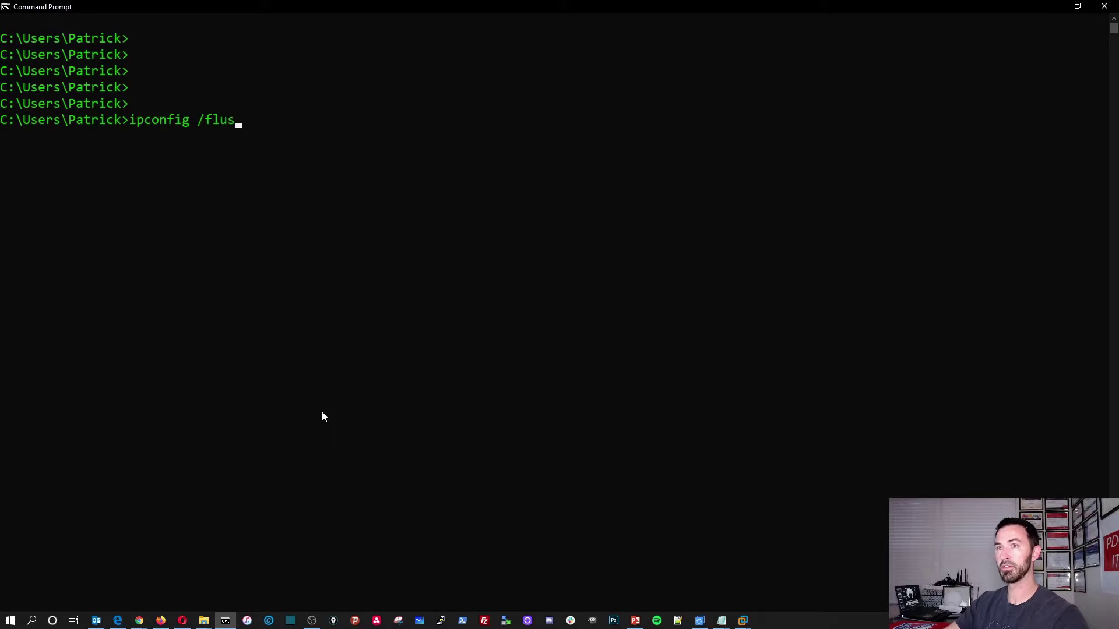
type("hdns")
key("Return")
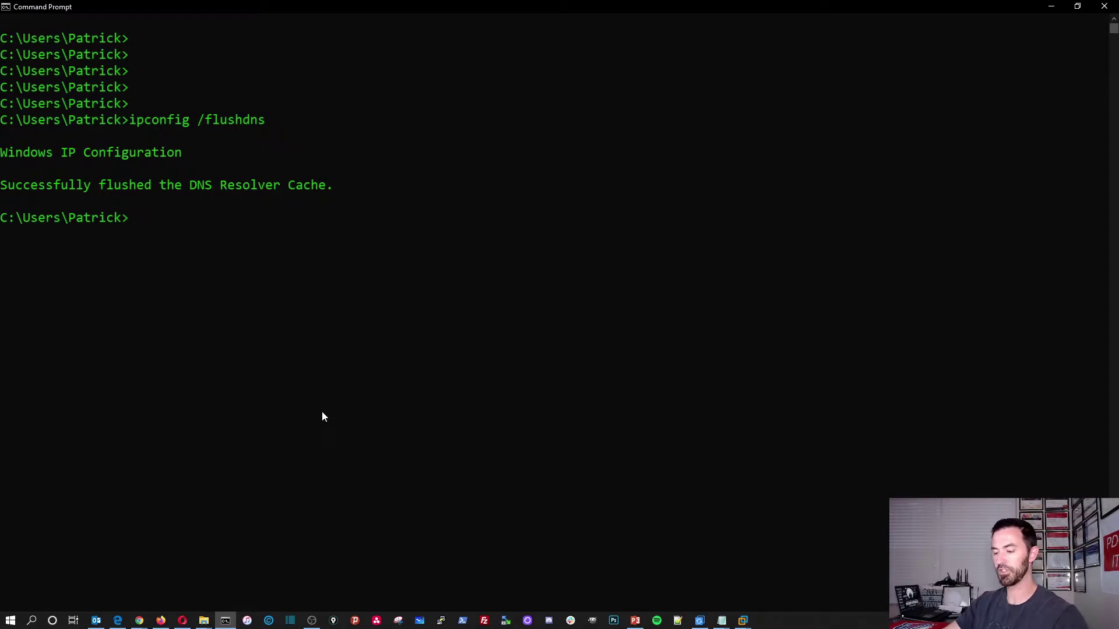
Show the DNS cache with ipconfig /displaydns, which lists only localhost entries.
key("Up")
key("BackSpace")
key("BackSpace")
key("BackSpace")
key("BackSpace")
key("BackSpace")
key("BackSpace")
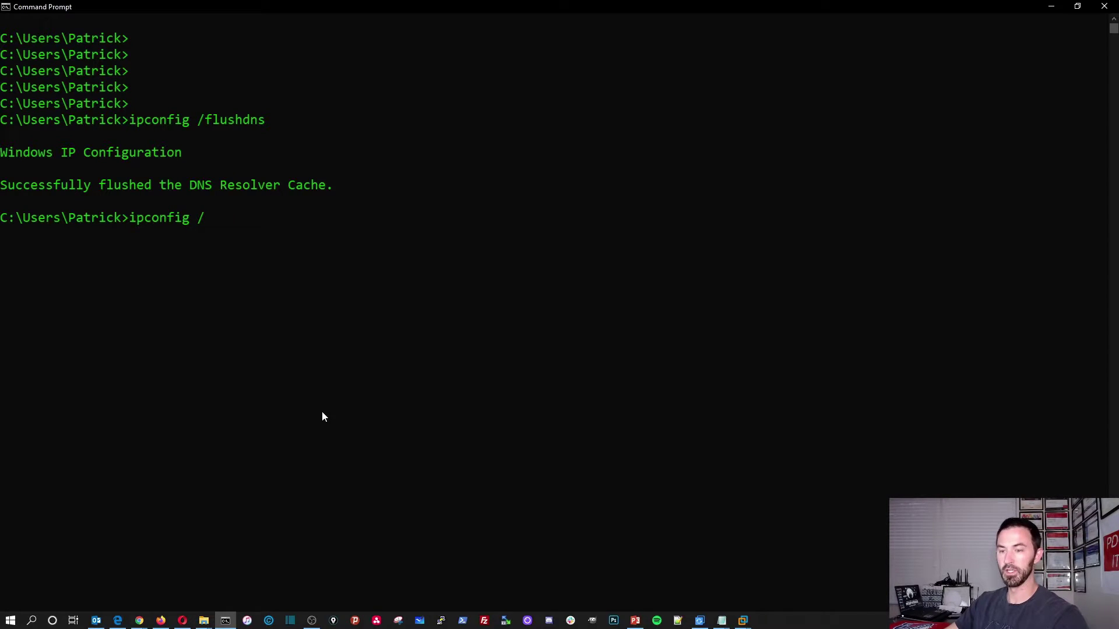
type("displaydns")
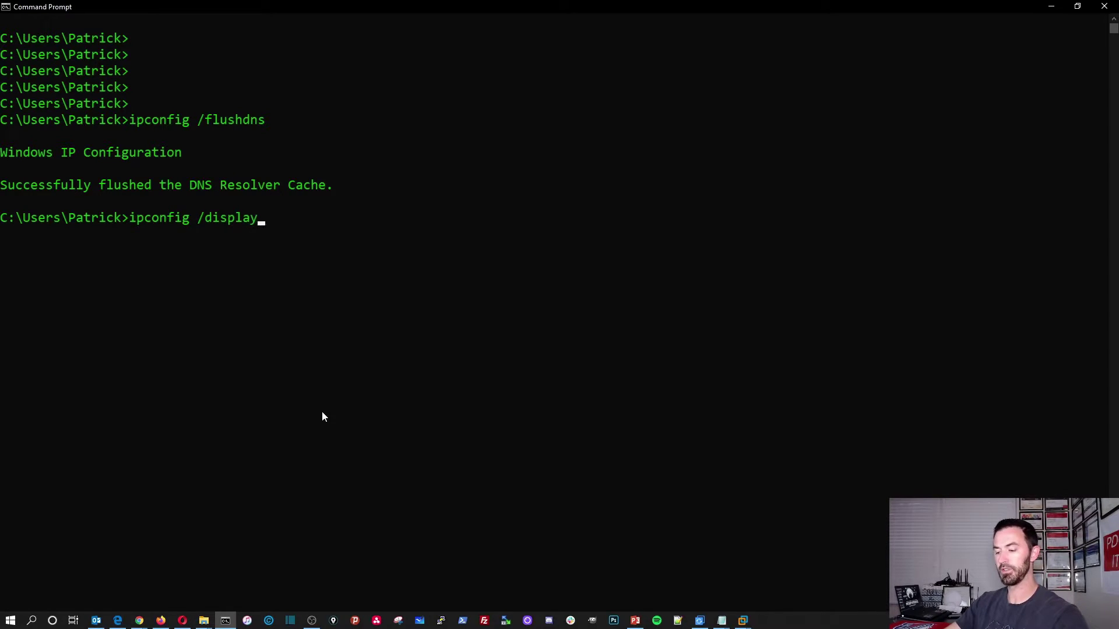
key("Return")
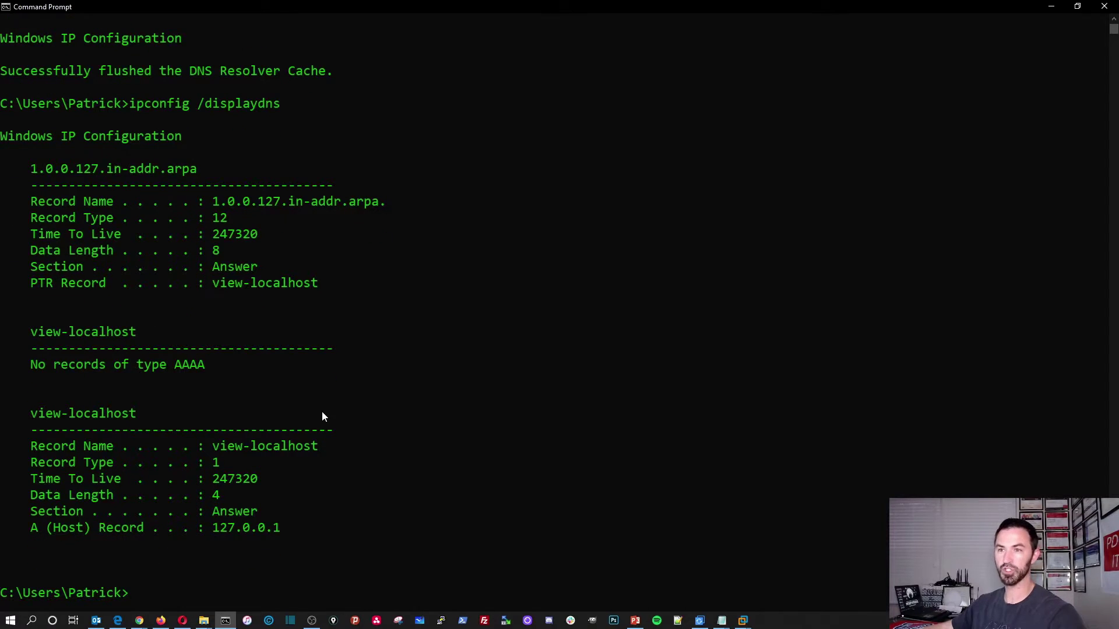
scroll(321, 416, "up", 2)
scroll(315, 411, "down", 12)
scroll(306, 408, "up", 12)
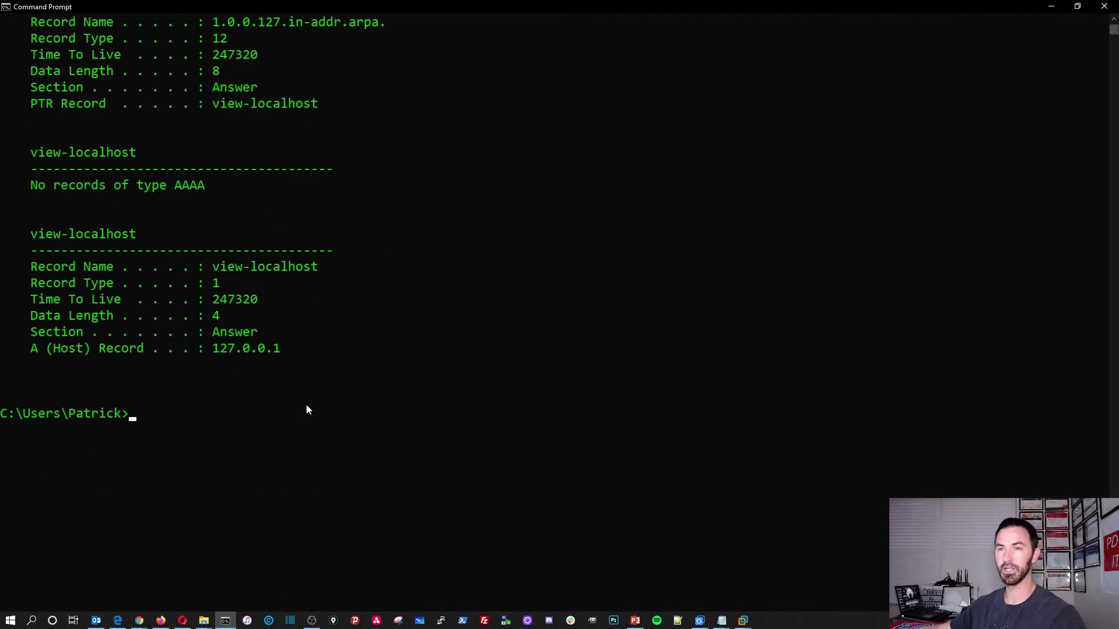
scroll(309, 411, "down", 6)
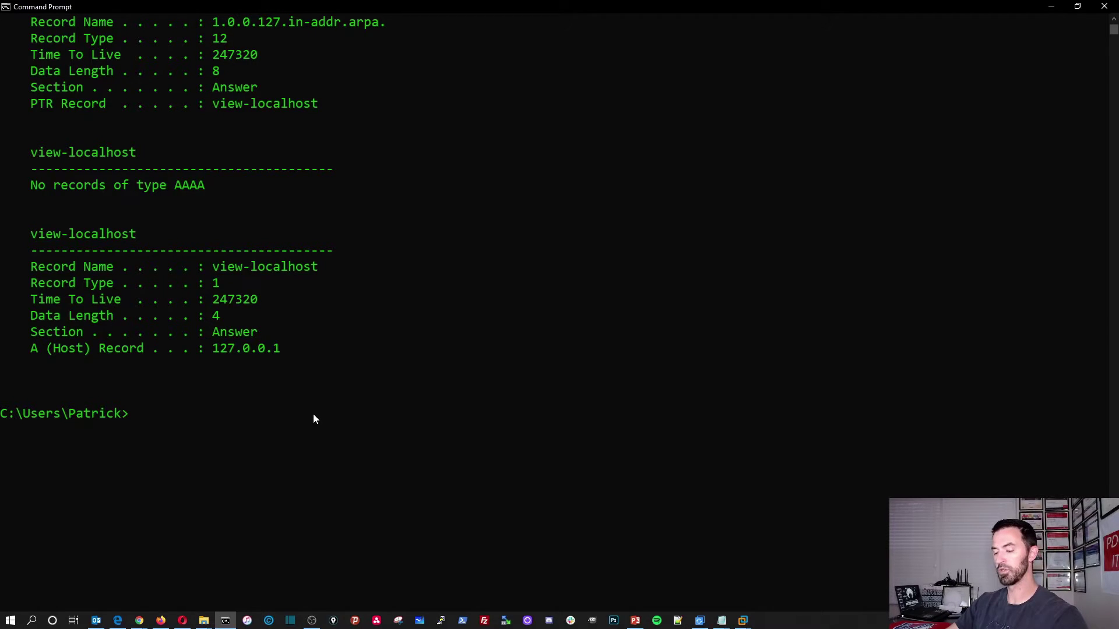
Run nslookup to confirm dns.google (8.8.8.8) is the default server, then exit and minimize.
type("nslooku")
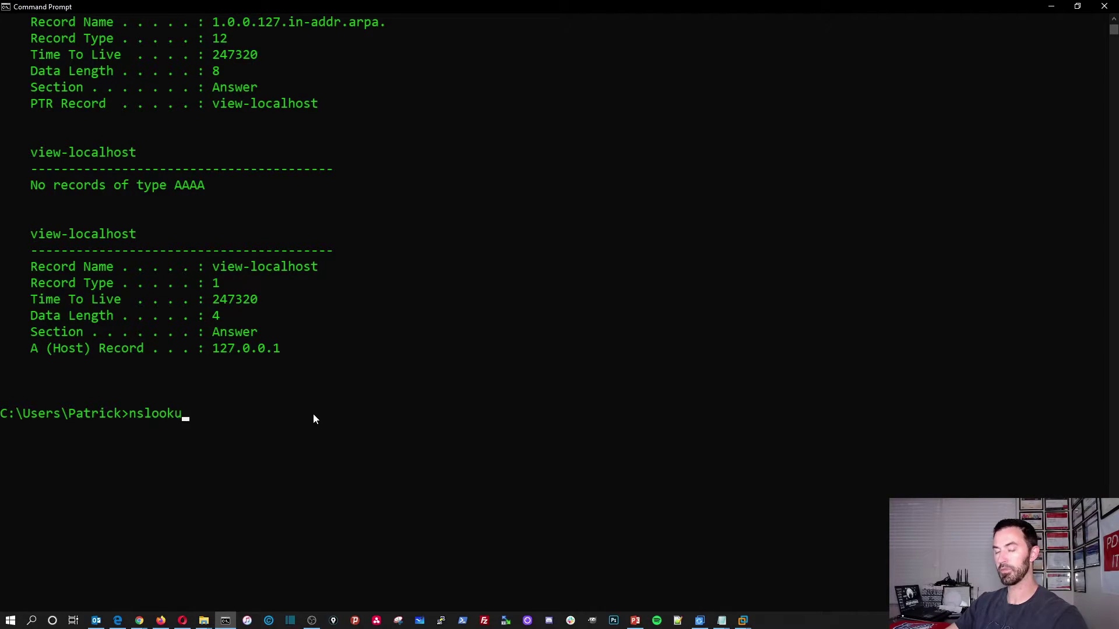
type("p")
key("Return")
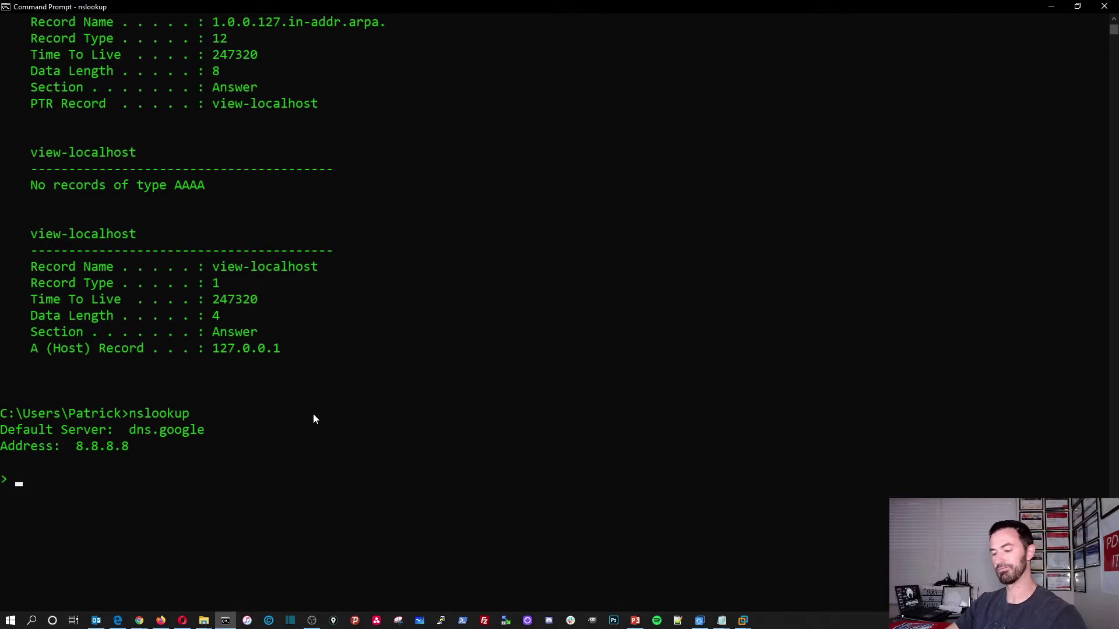
type("exit")
key("Return")
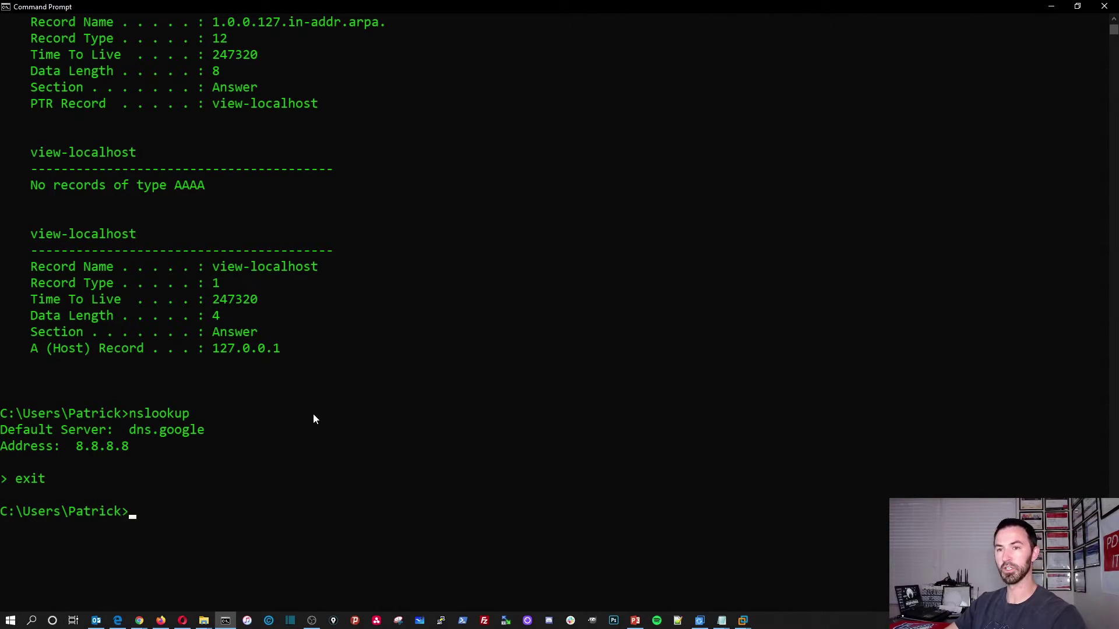
key("Return")
key("Return")
left_click(1051, 8)
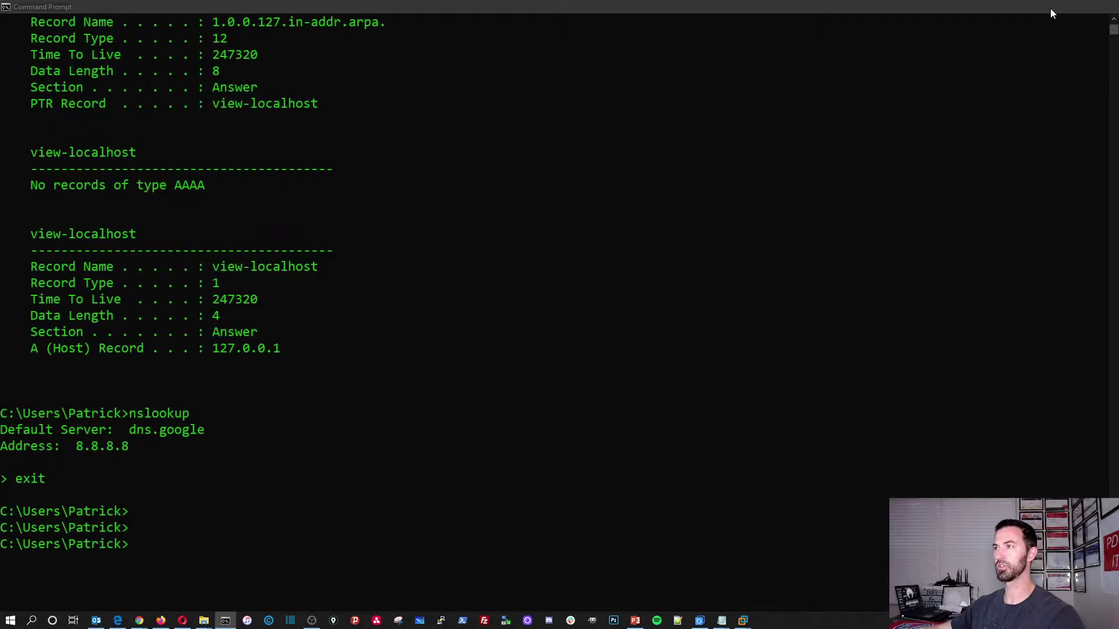
left_click(251, 10)
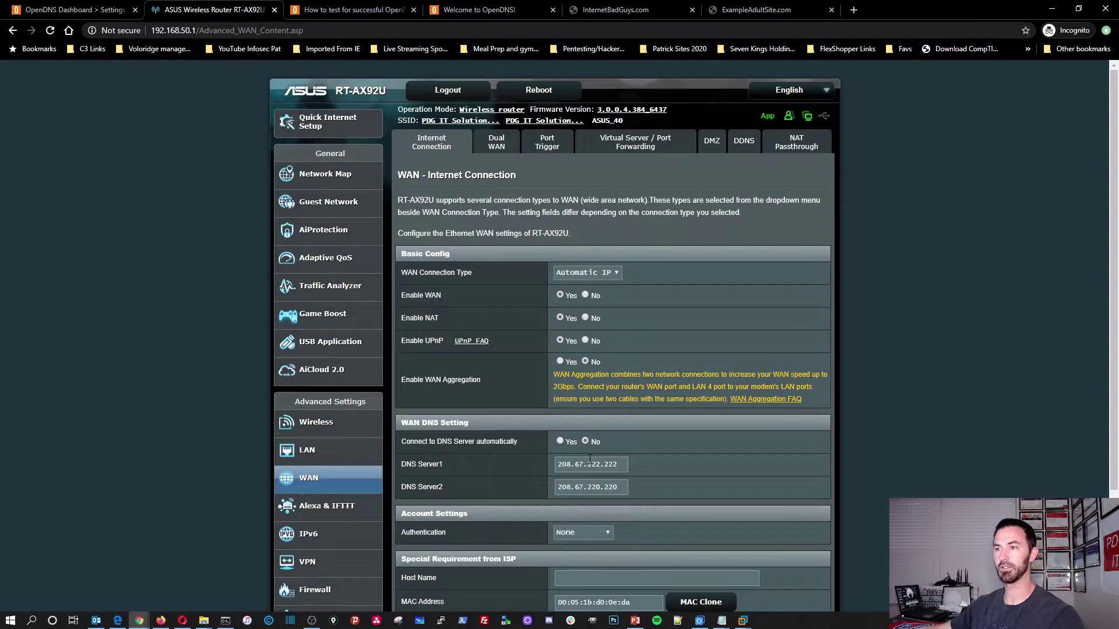
scroll(590, 459, "down", 3)
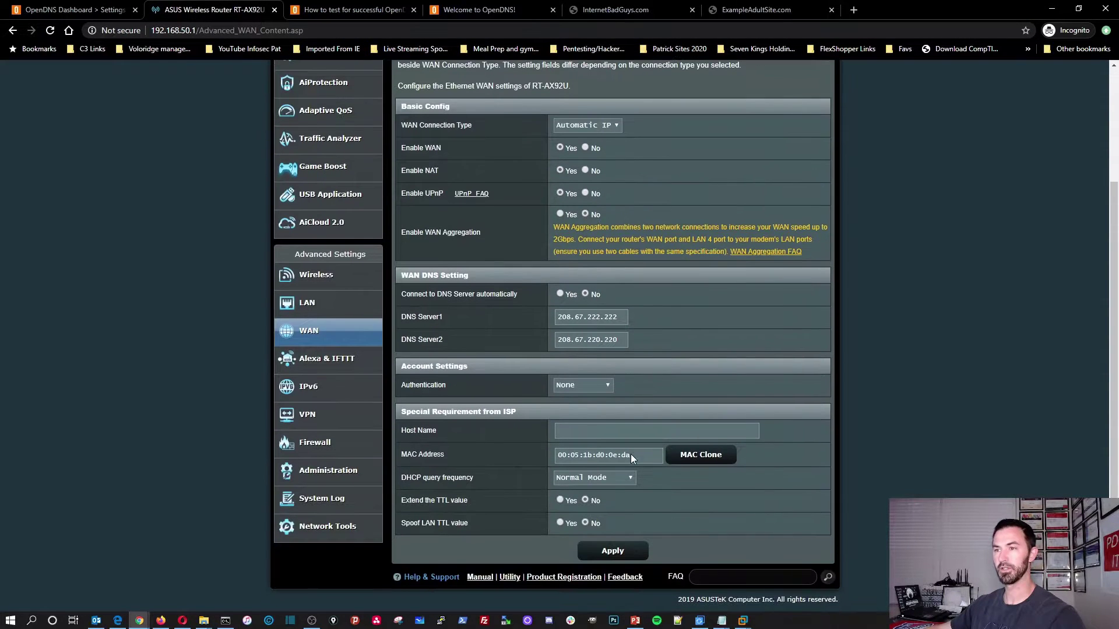
left_click(51, 31)
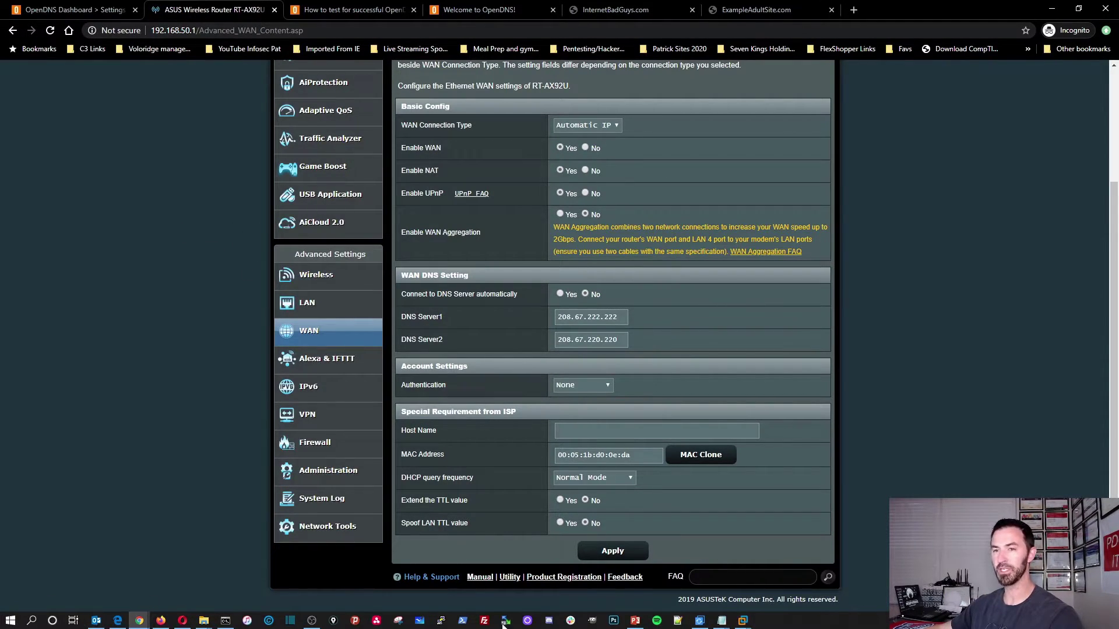
key("alt+Tab")
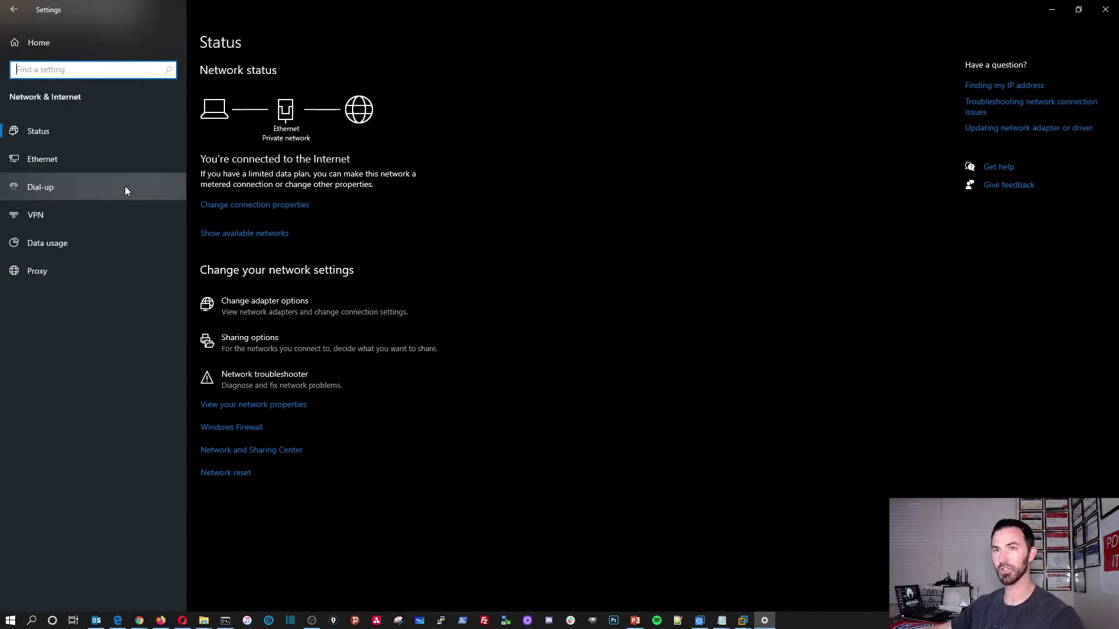
Open the Ethernet IP settings editor and clear the 8.8.8.8 and 8.8.4.4 DNS entries.
left_click(272, 211)
scroll(134, 317, "down", 2)
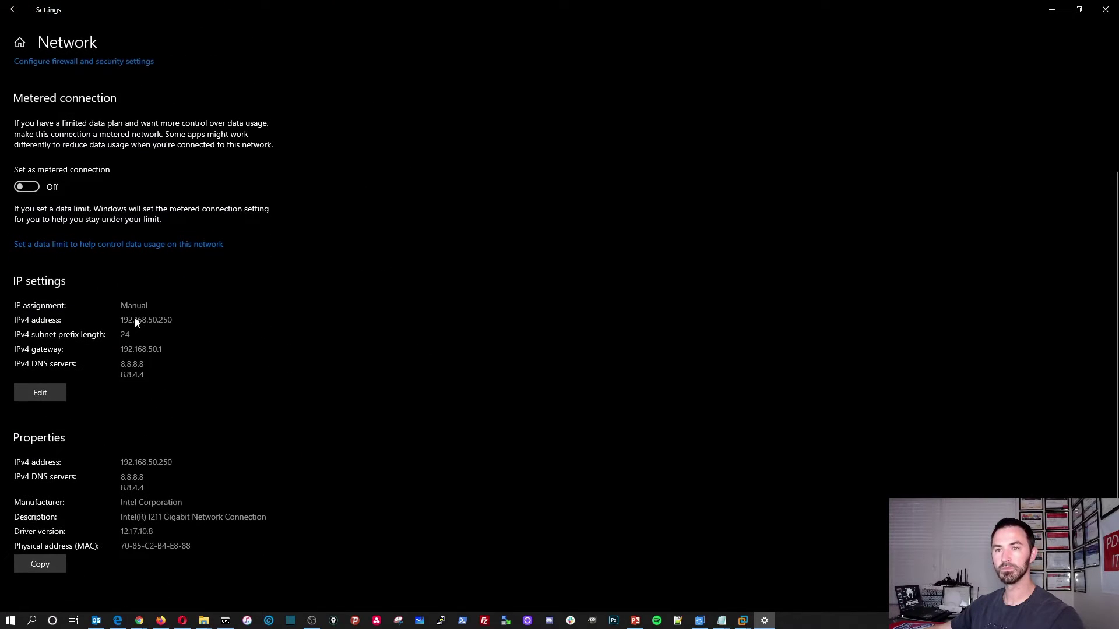
left_click(39, 393)
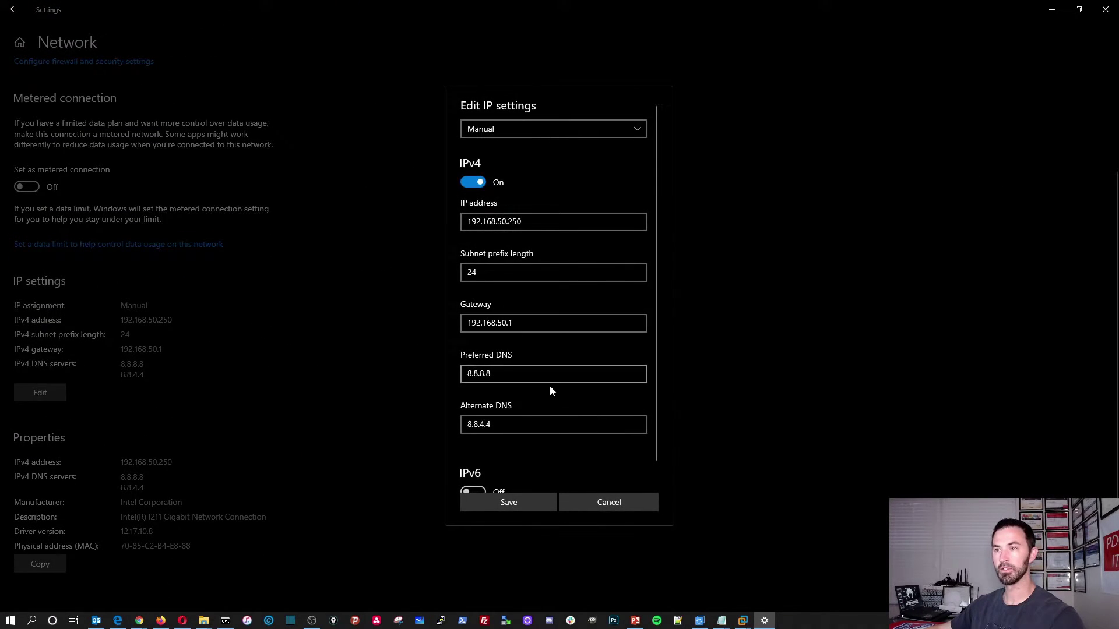
scroll(550, 386, "down", 1)
left_click_drag(513, 344, 308, 343)
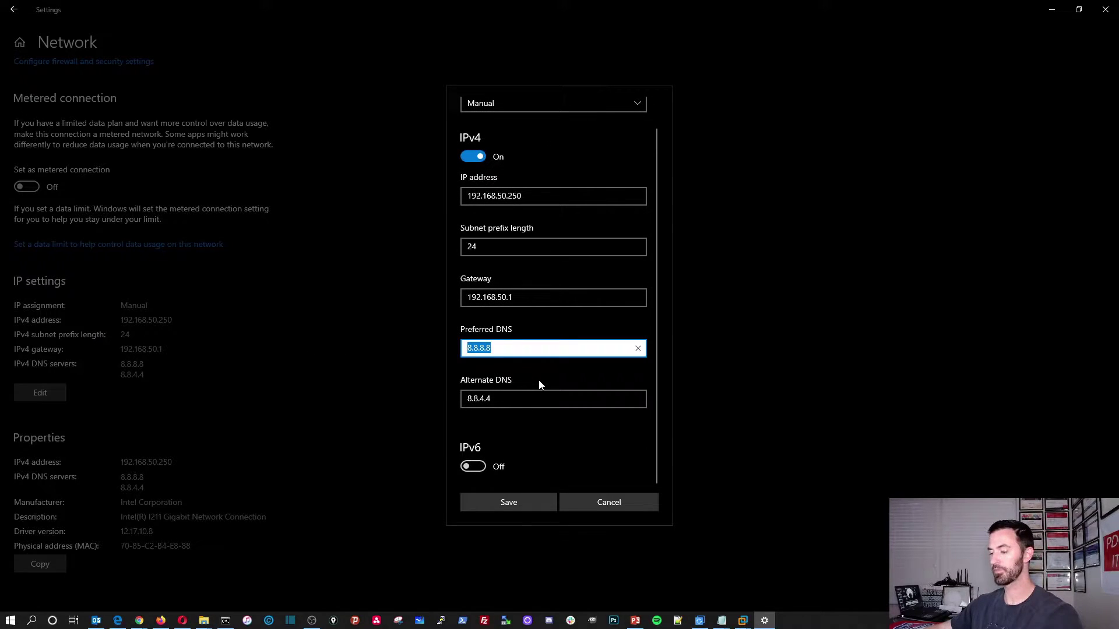
key("BackSpace")
left_click_drag(527, 400, 410, 401)
key("BackSpace")
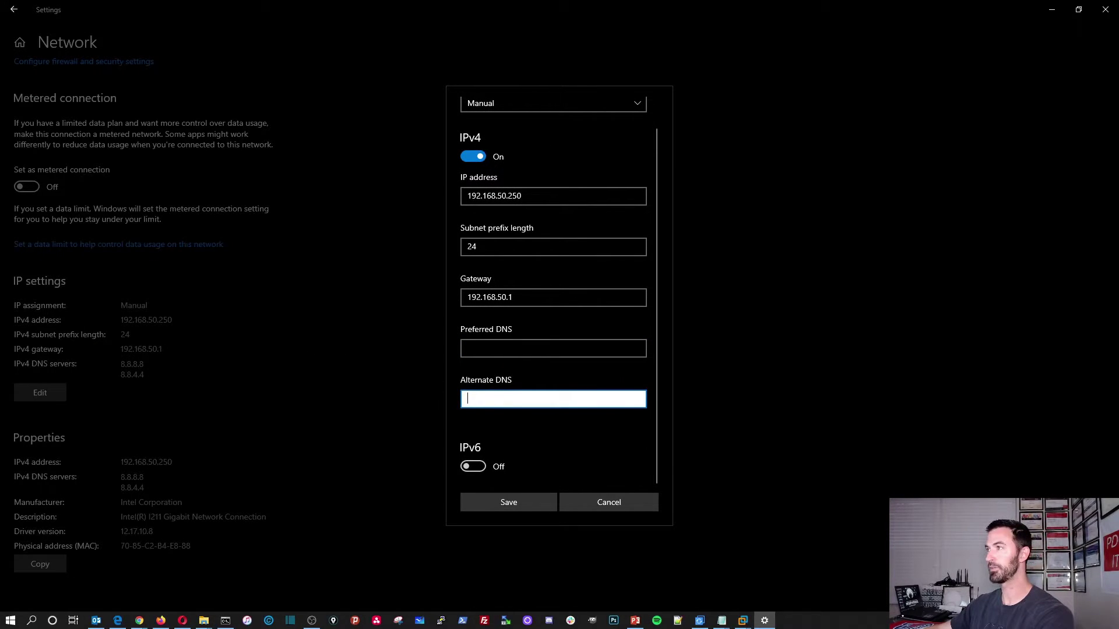
Enter 208.67.222.222 as preferred and 208.67.220.220 as alternate DNS, and save.
key("alt+Tab")
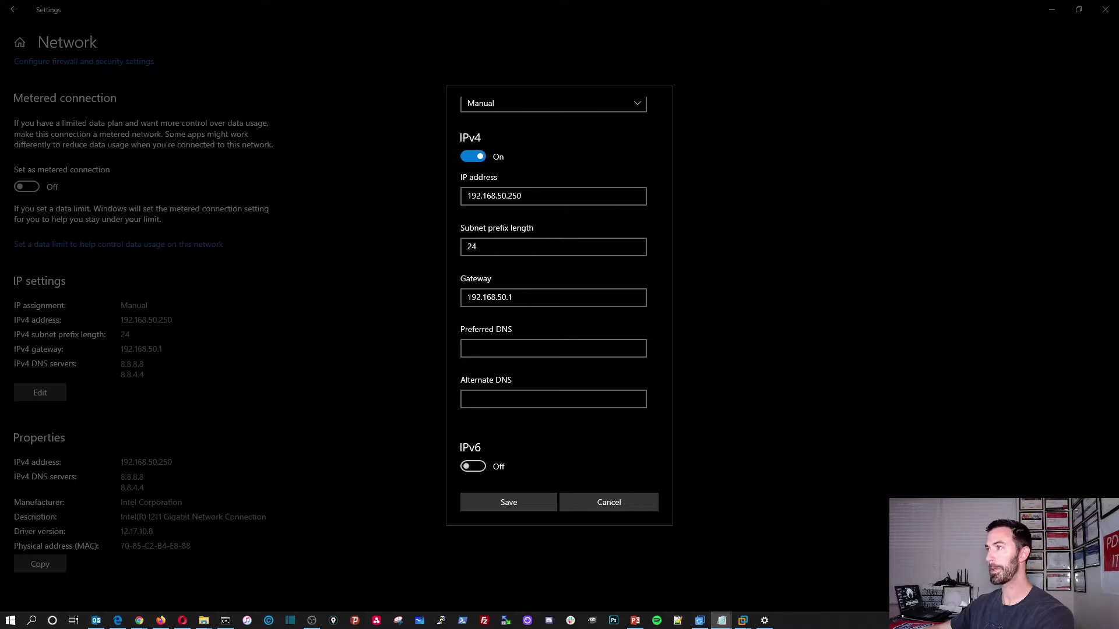
left_click(480, 346)
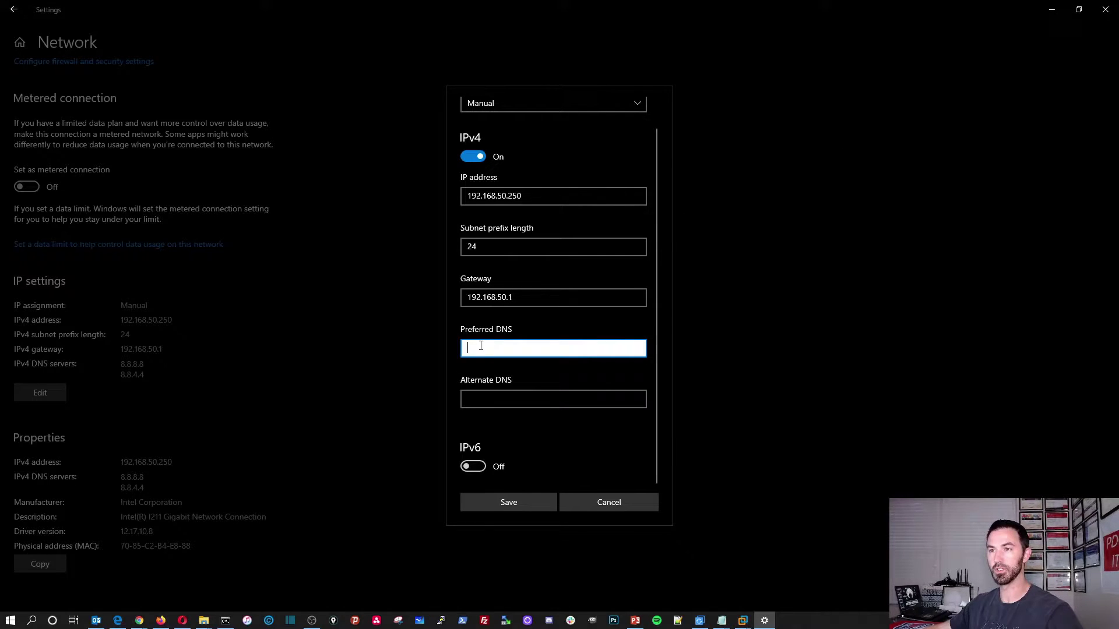
type("208.67.222.222")
key("alt+Tab")
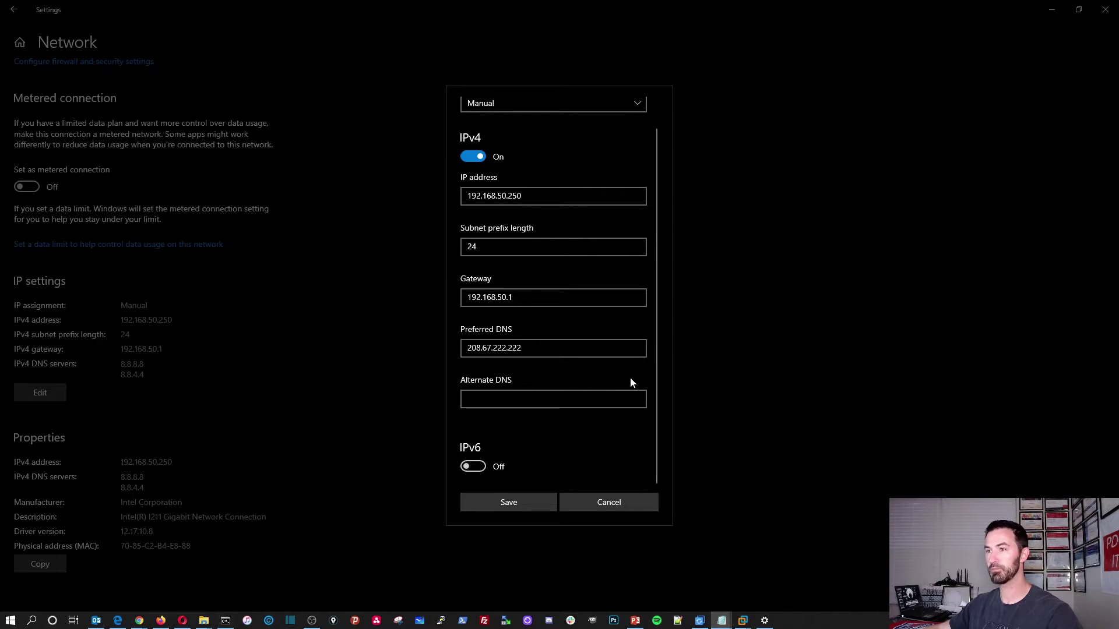
left_click(584, 395)
type("208.67.220.220")
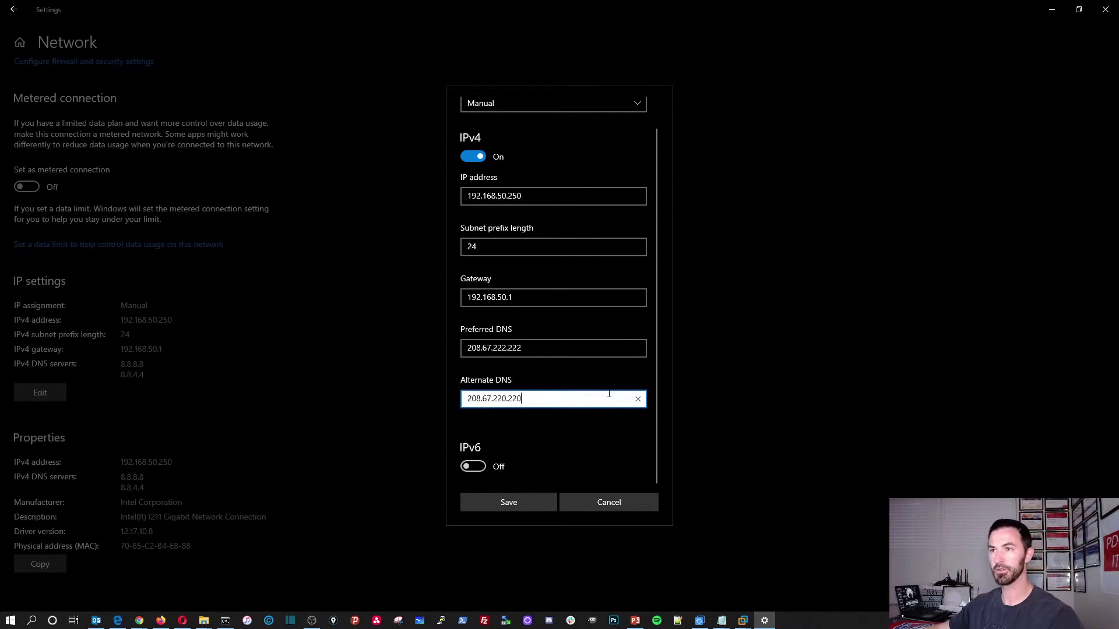
scroll(527, 285, "up", 1)
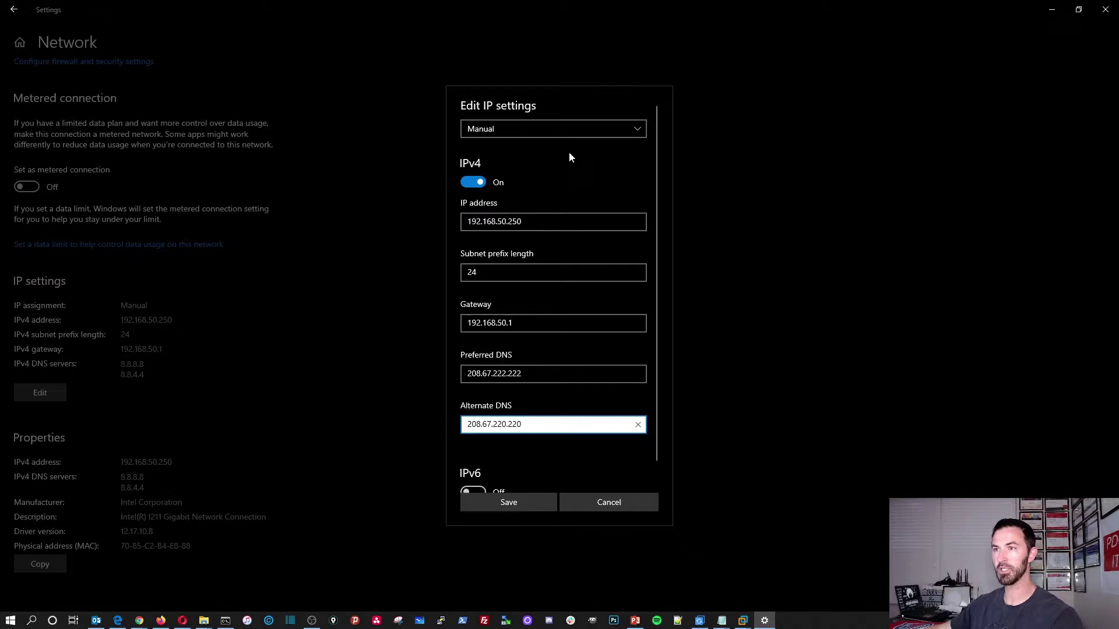
scroll(563, 319, "down", 1)
left_click(540, 505)
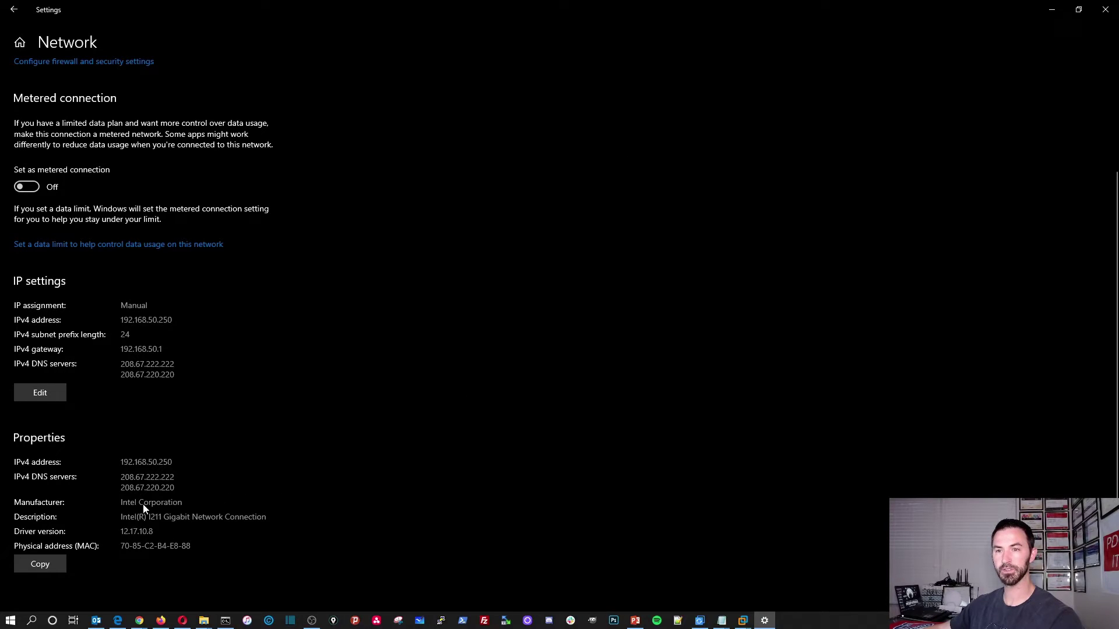
scroll(144, 508, "up", 3)
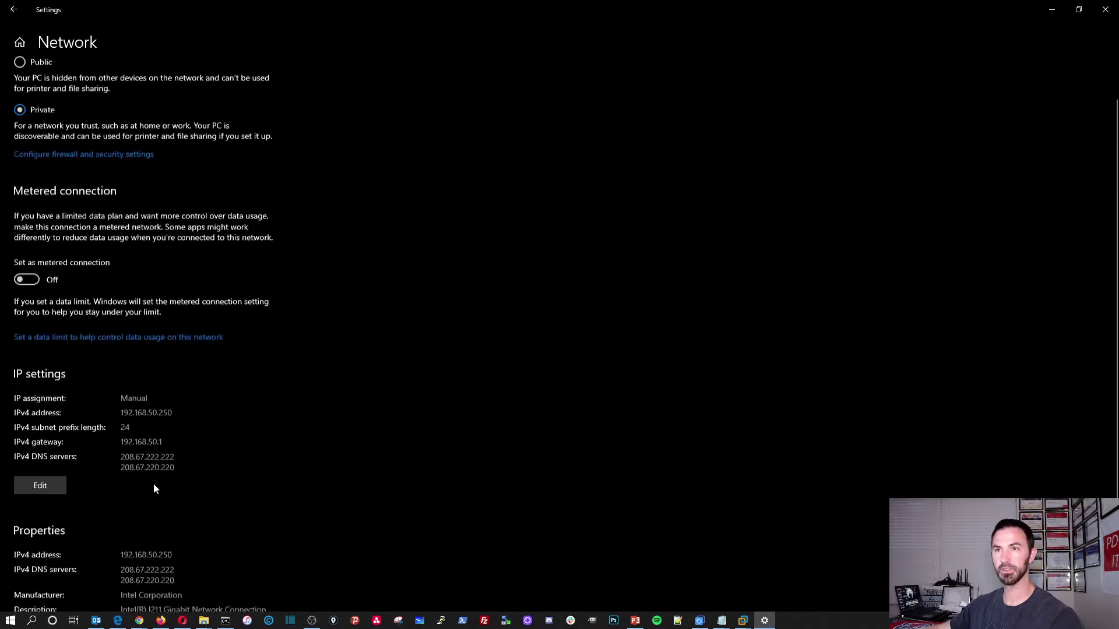
Close the network settings and show the DNS cache again with ipconfig /displaydns.
left_click(1106, 9)
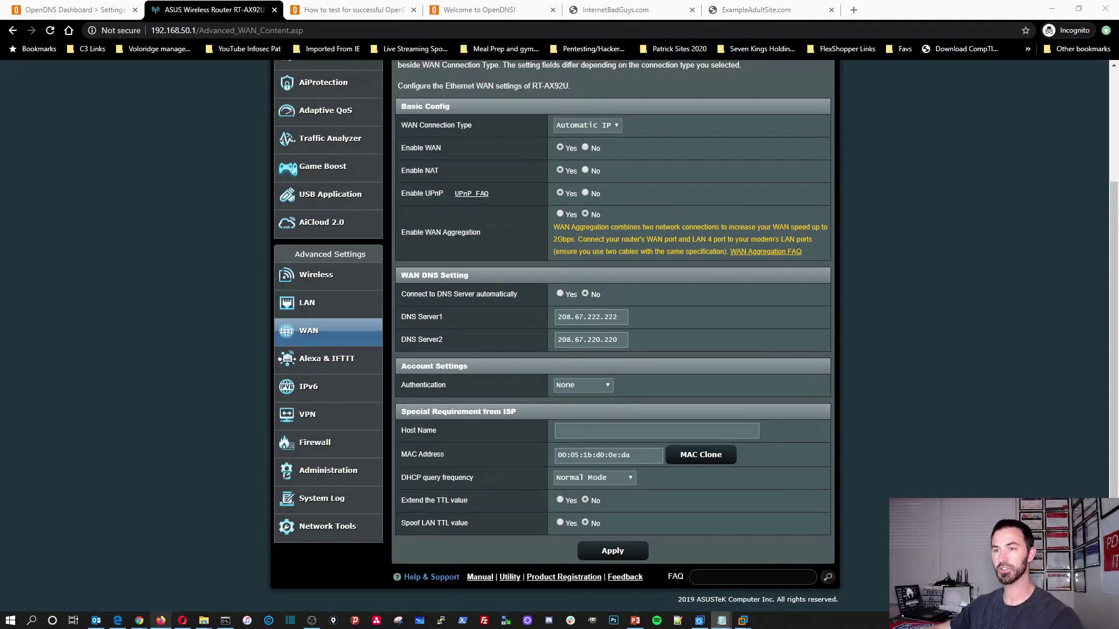
left_click(225, 620)
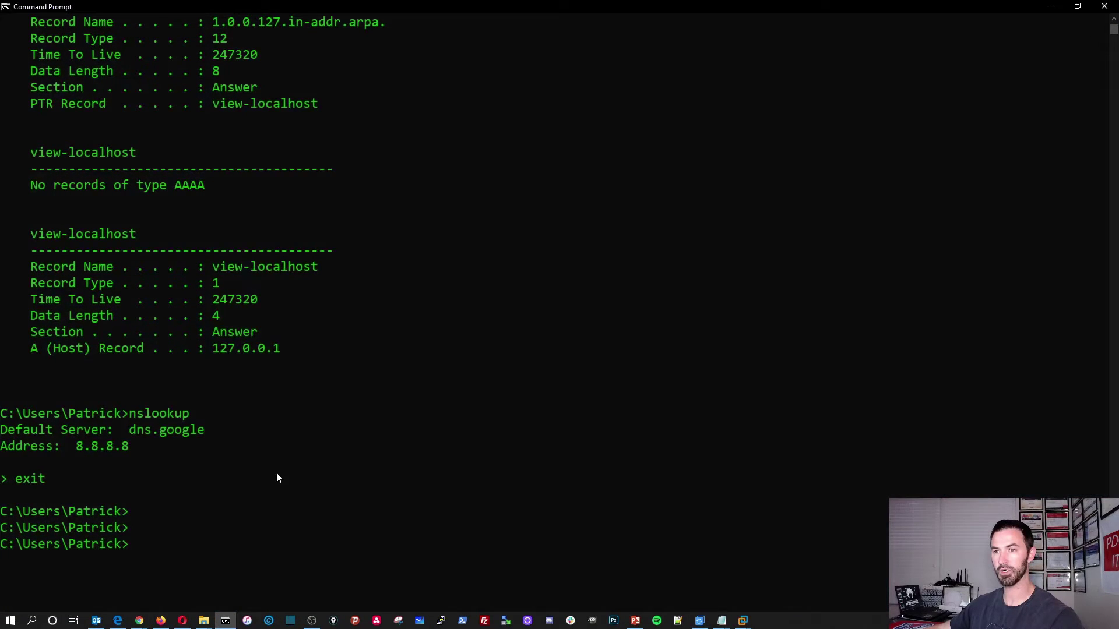
type("ipconfig /displaydns")
key("Return")
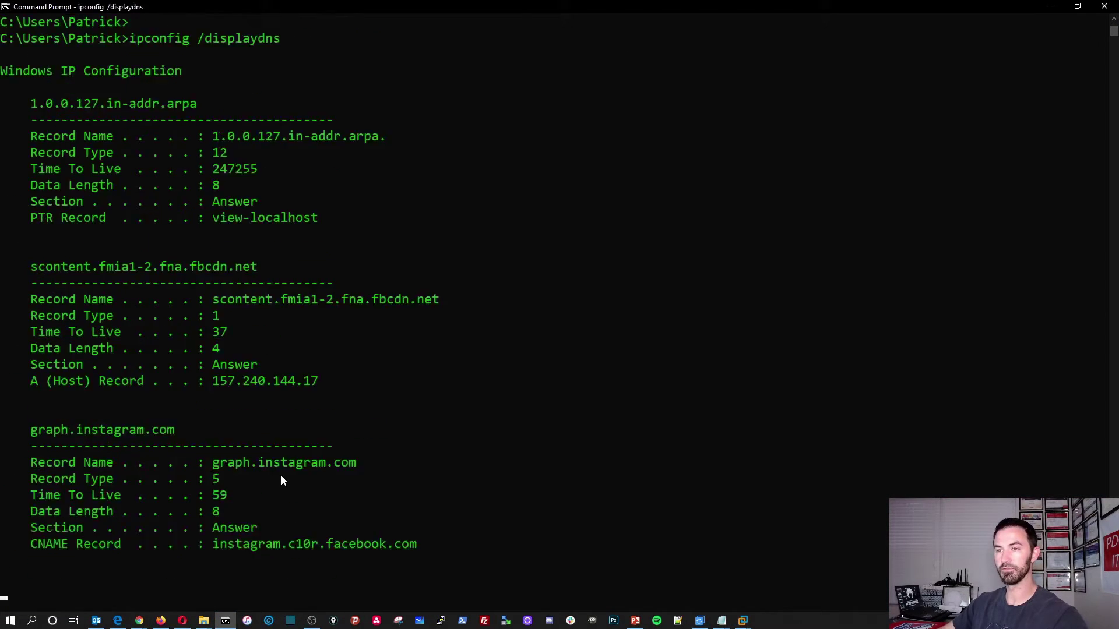
scroll(281, 476, "up", 15)
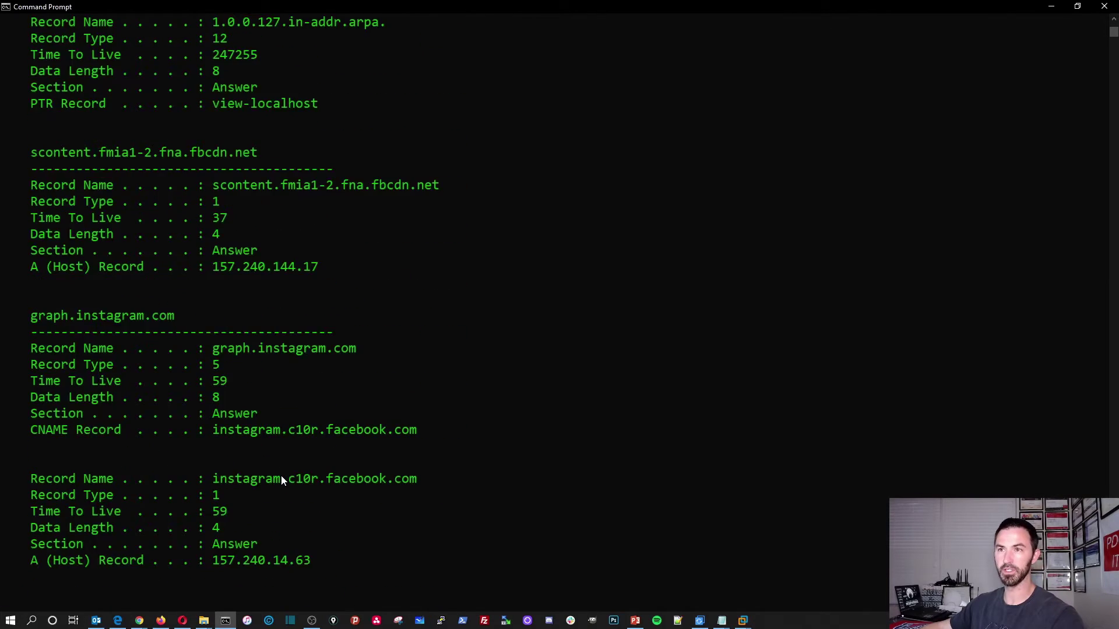
scroll(287, 483, "down", 10)
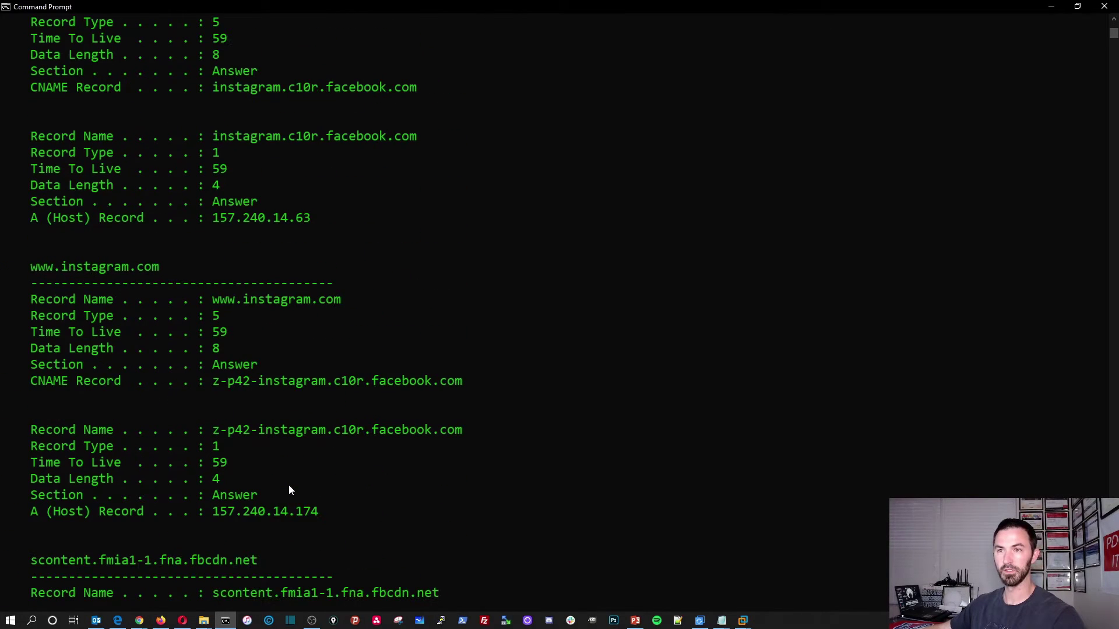
scroll(289, 485, "down", 10)
Flush the DNS resolver cache twice with ipconfig /flushdns.
key("Return")
key("Return")
type("ipconfig /flushdns")
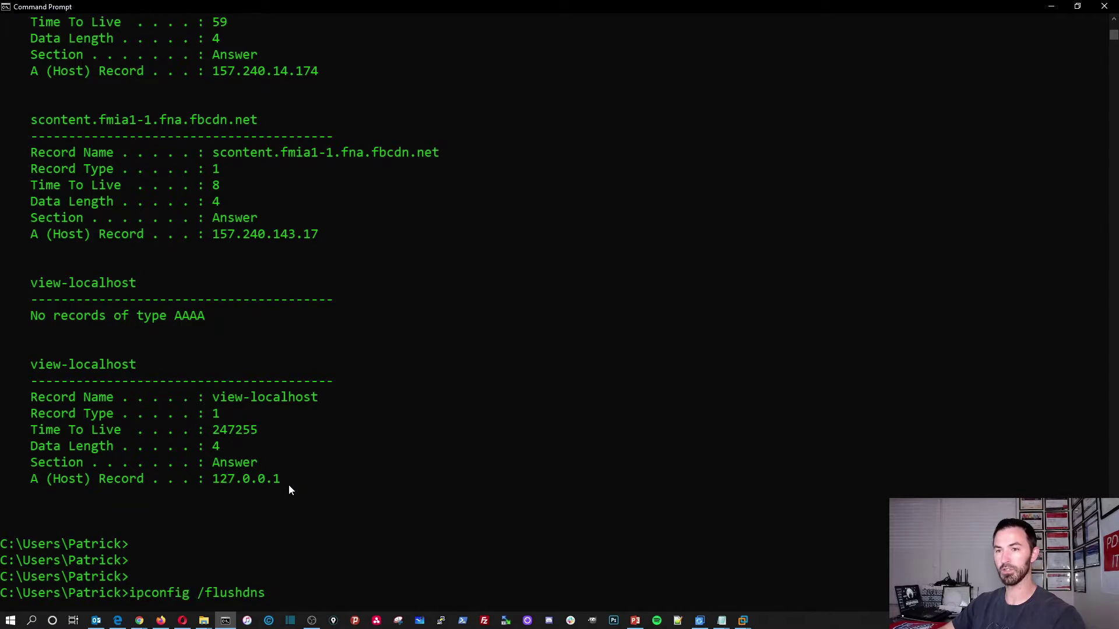
key("Return")
key("Up")
key("Return")
key("Up")
key("Escape")
type("cls")
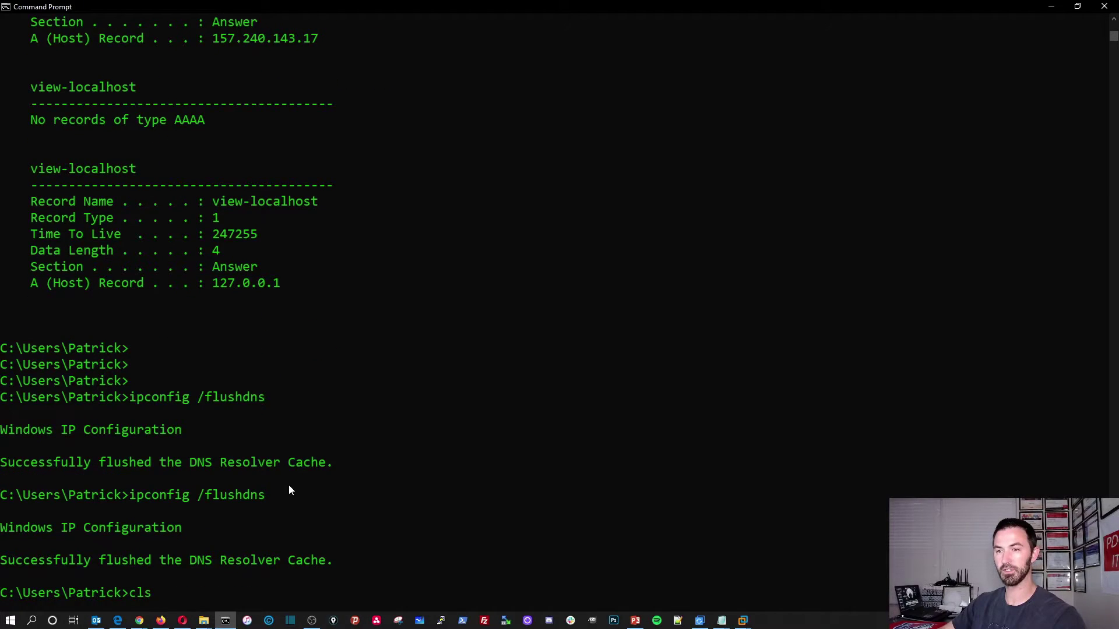
key("BackSpace")
key("BackSpace")
key("BackSpace")
Run nslookup to confirm resolver1.opendns.com (208.67.222.222) as default server, then minimize the console.
type("nslookup")
key("Return")
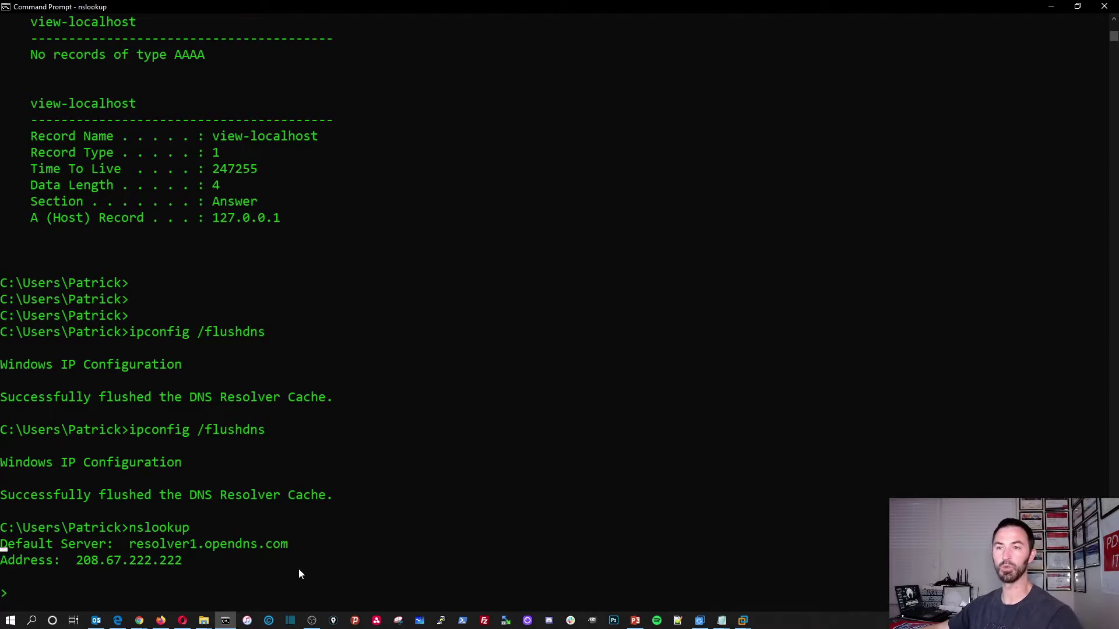
left_click_drag(300, 544, 129, 546)
scroll(440, 542, "down", 1)
scroll(439, 542, "down", 2)
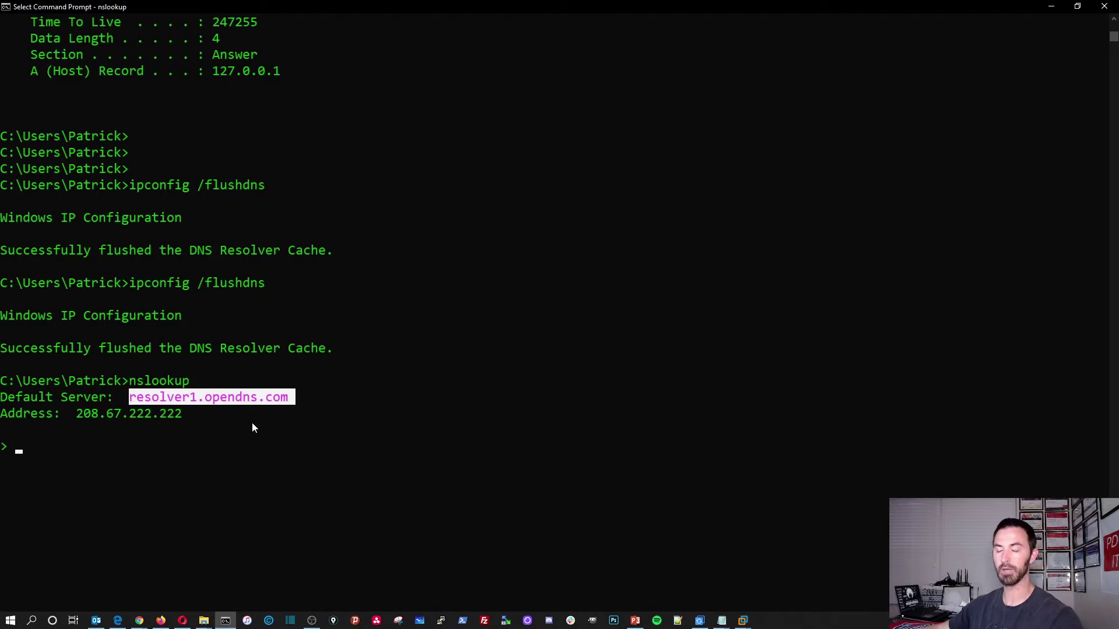
left_click(236, 438)
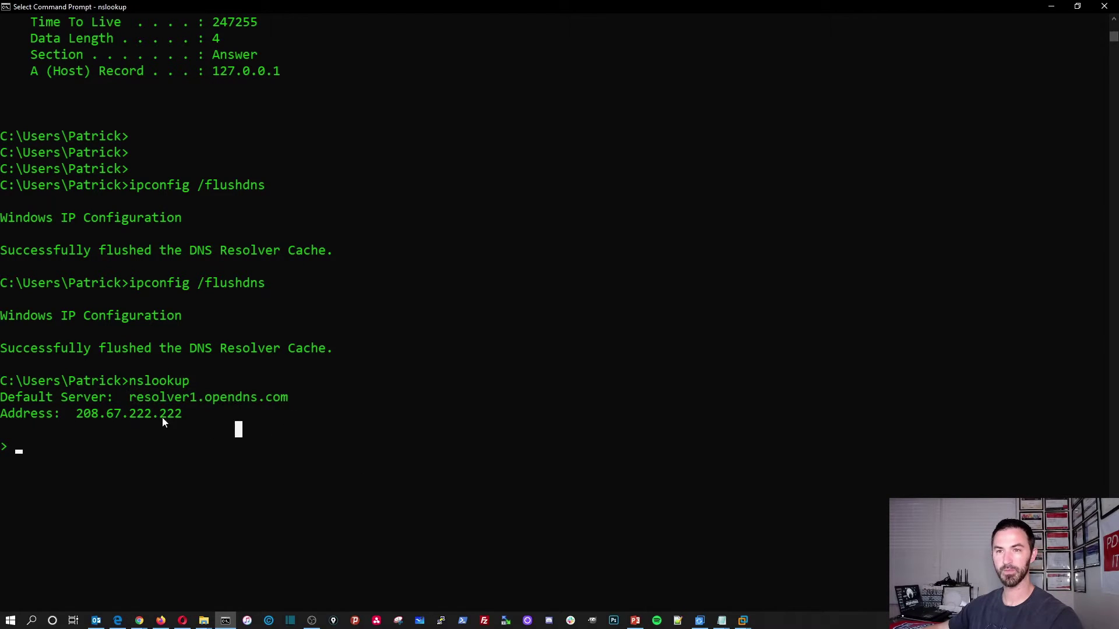
left_click_drag(132, 399, 236, 398)
left_click(279, 409)
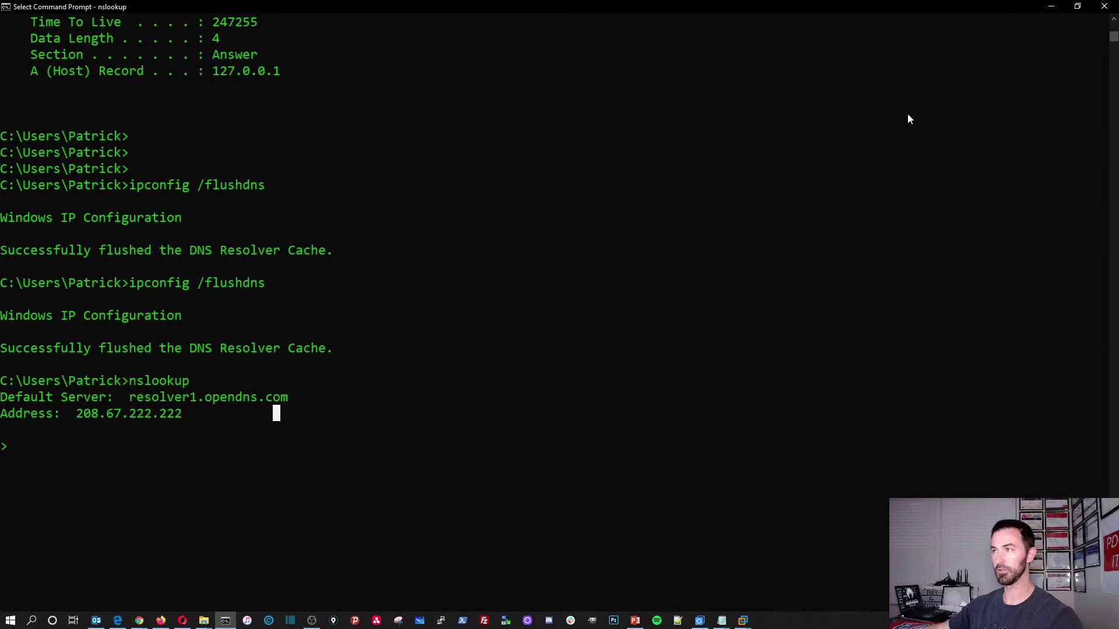
left_click(1052, 8)
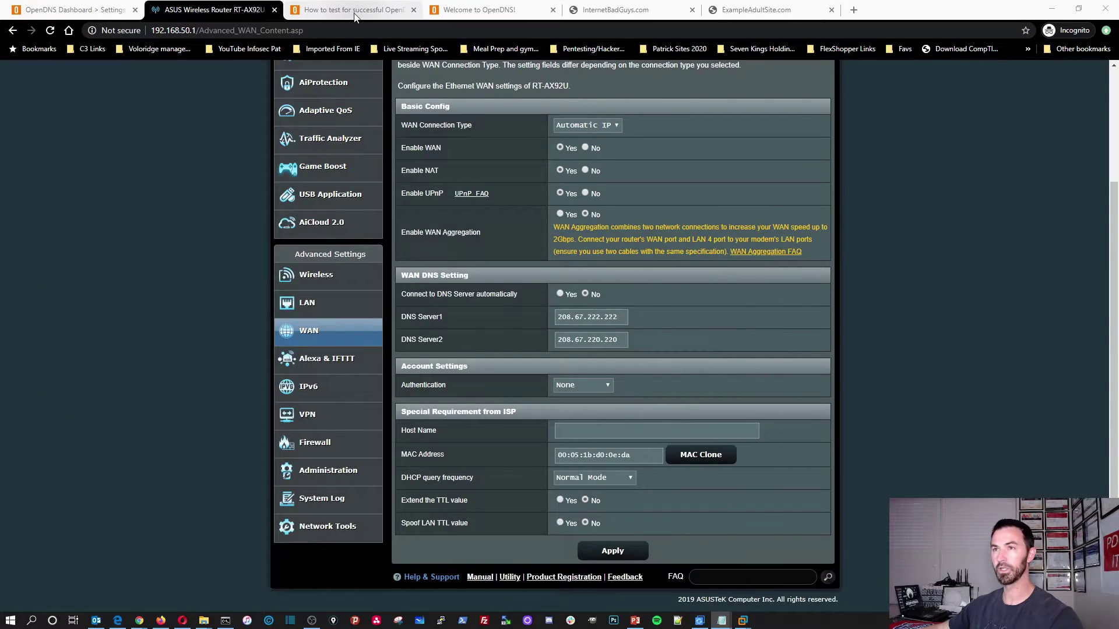
Reload the welcome.opendns.com test page to show the OpenDNS check mark confirmation.
left_click(353, 11)
left_click(484, 12)
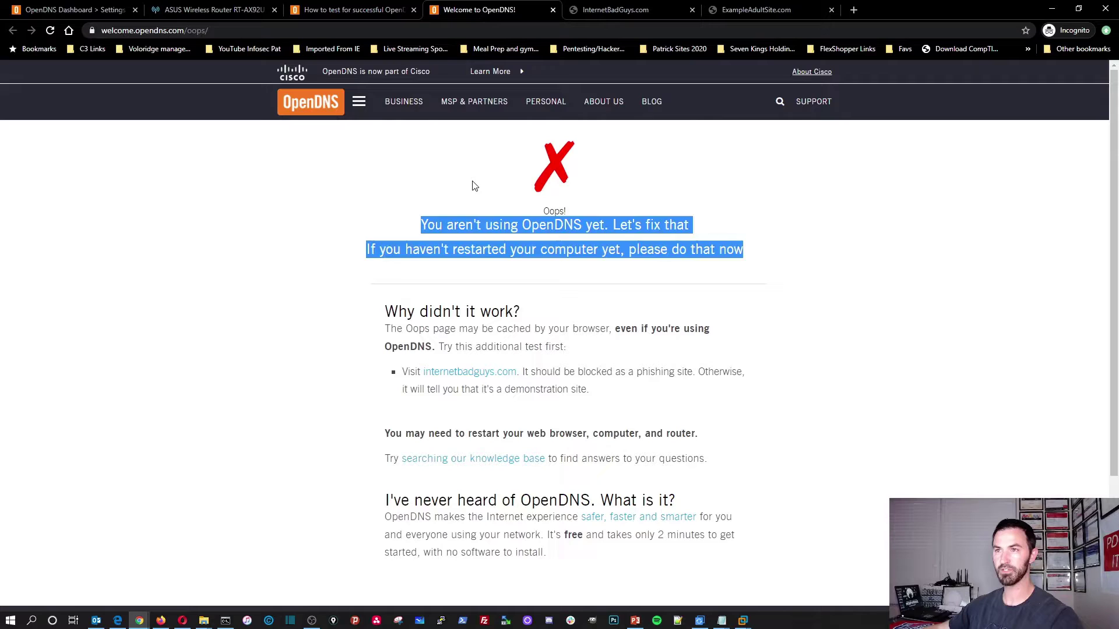
left_click(520, 185)
left_click(50, 33)
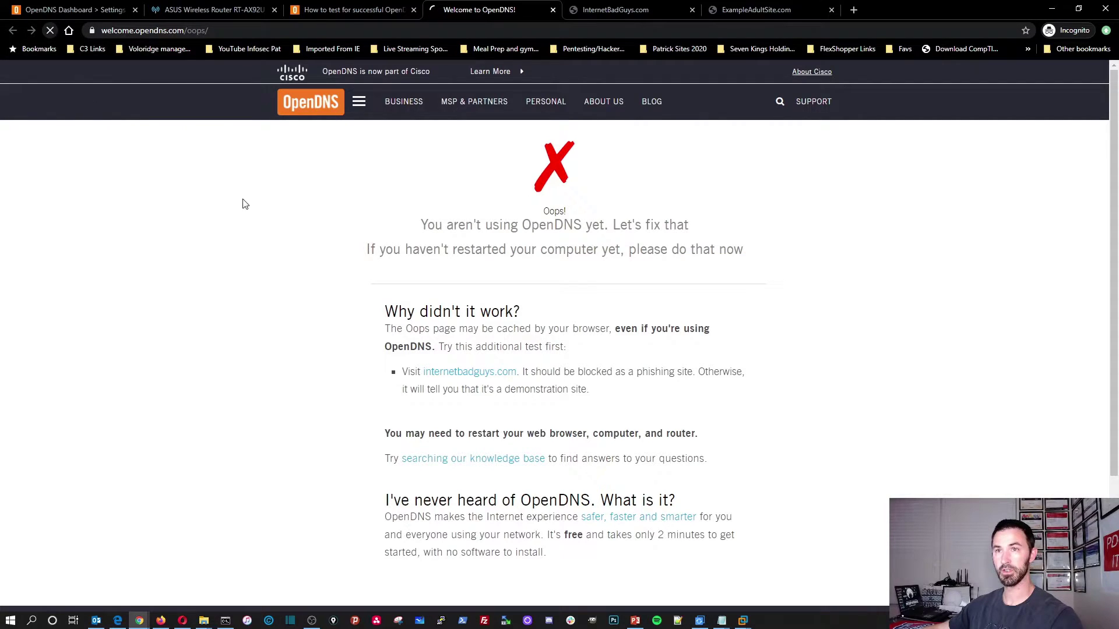
left_click_drag(435, 228, 703, 258)
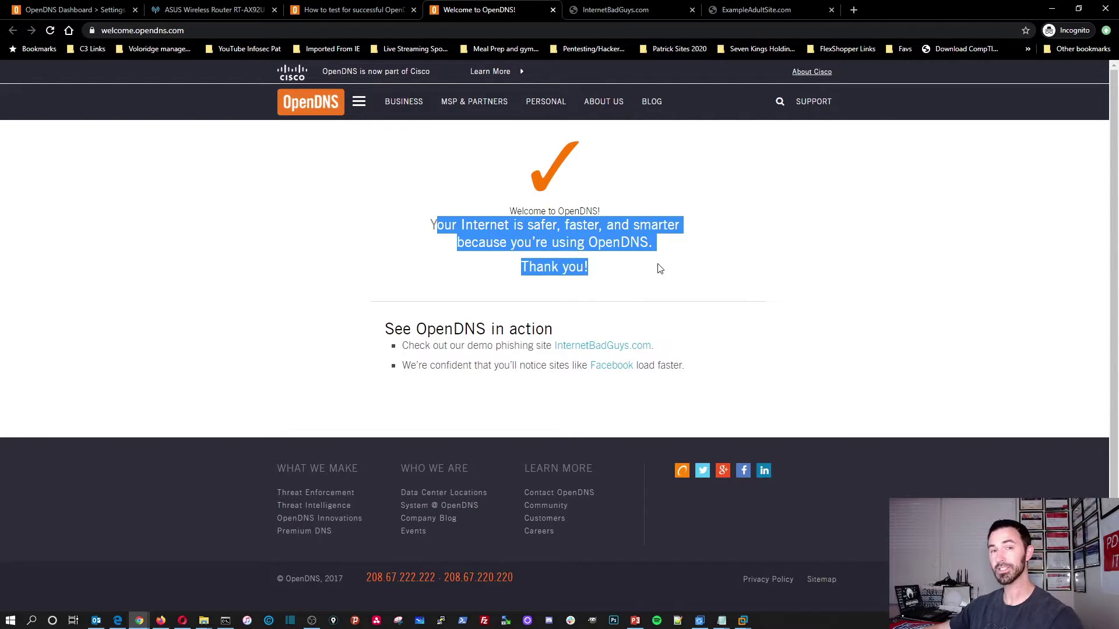
Reload internetbadguys.com to see it blocked as a phishing threat.
left_click(614, 10)
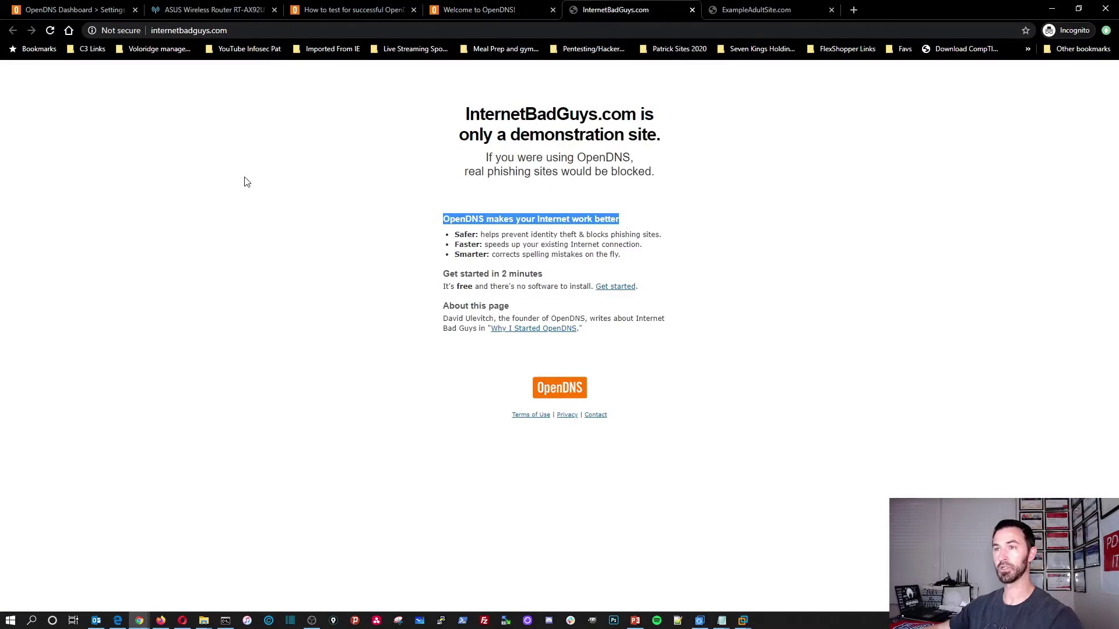
left_click(50, 30)
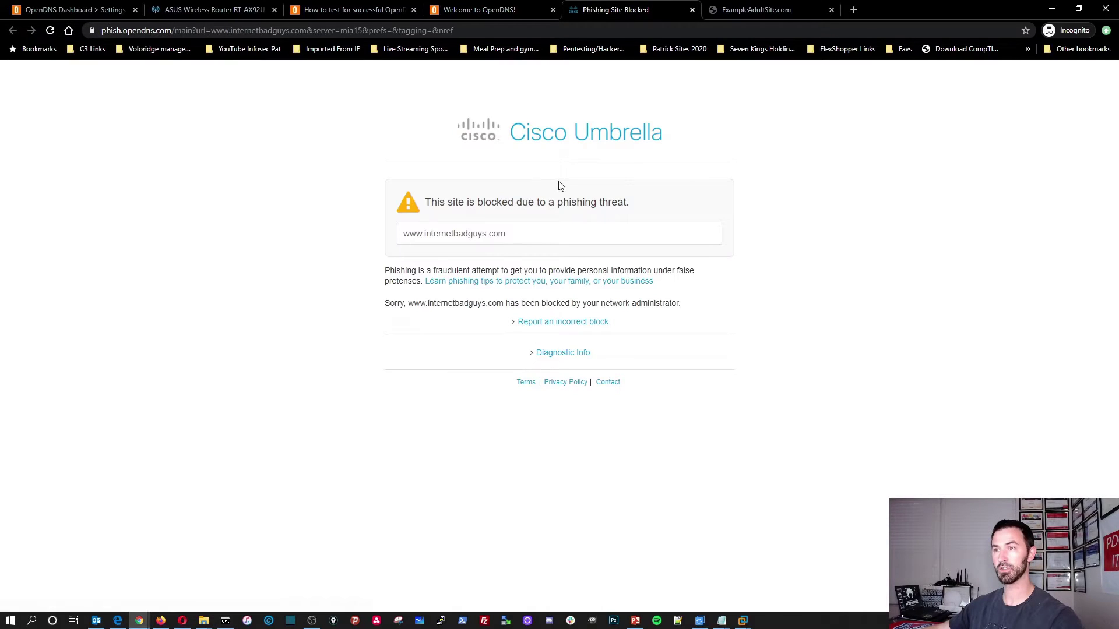
left_click_drag(440, 161, 952, 352)
left_click(896, 376)
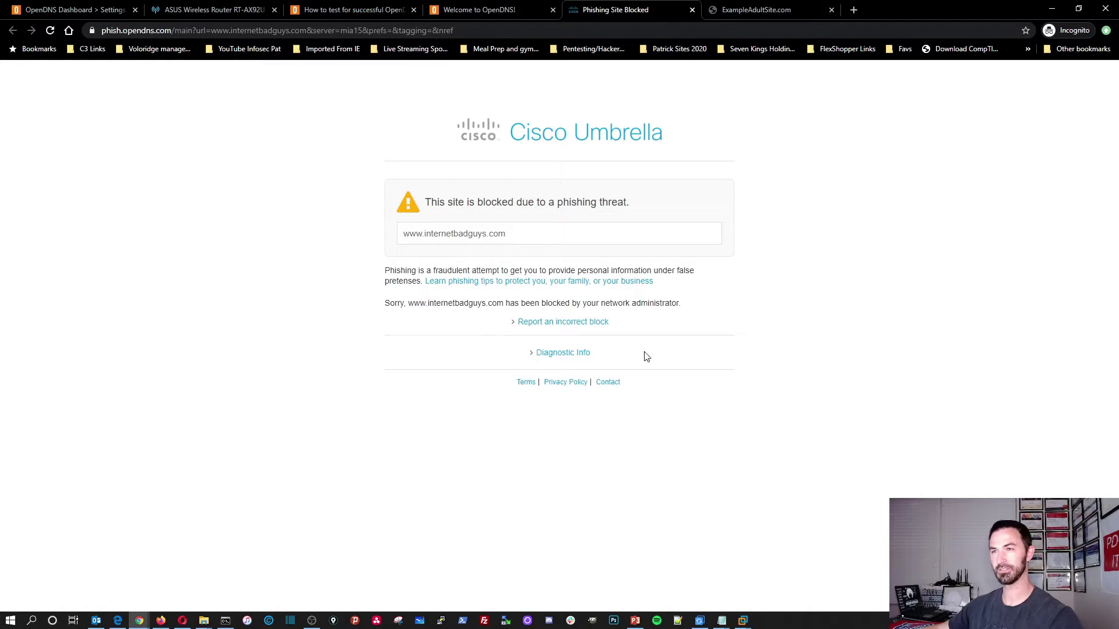
Check that exampleadultsite.com still loads, then return to the OpenDNS Dashboard filtering page.
left_click(750, 18)
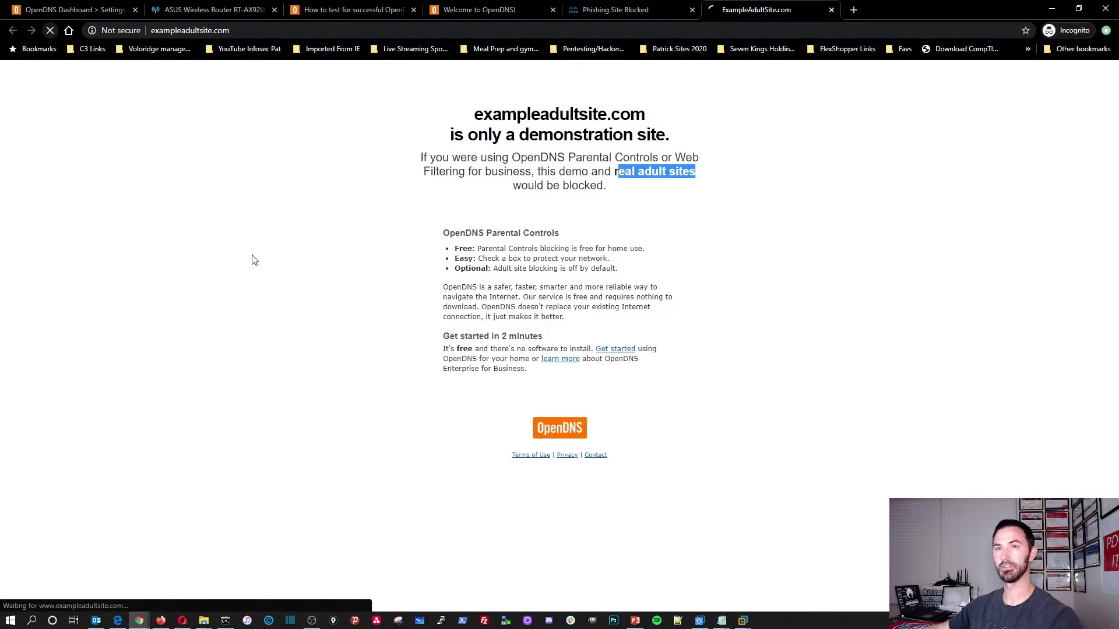
left_click(274, 255)
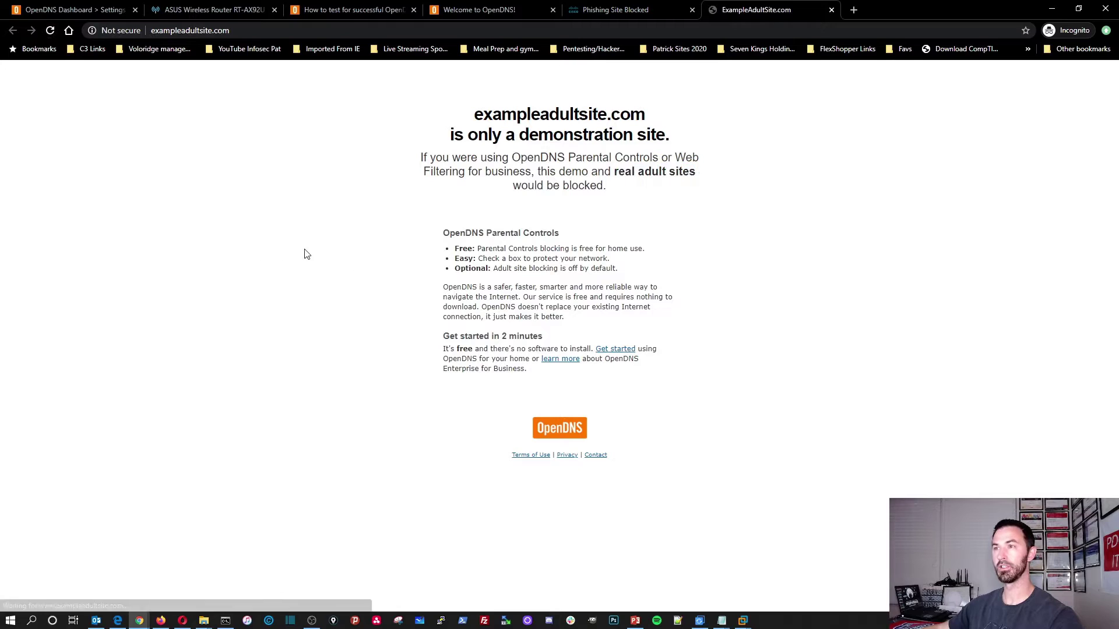
left_click(345, 12)
left_click(239, 13)
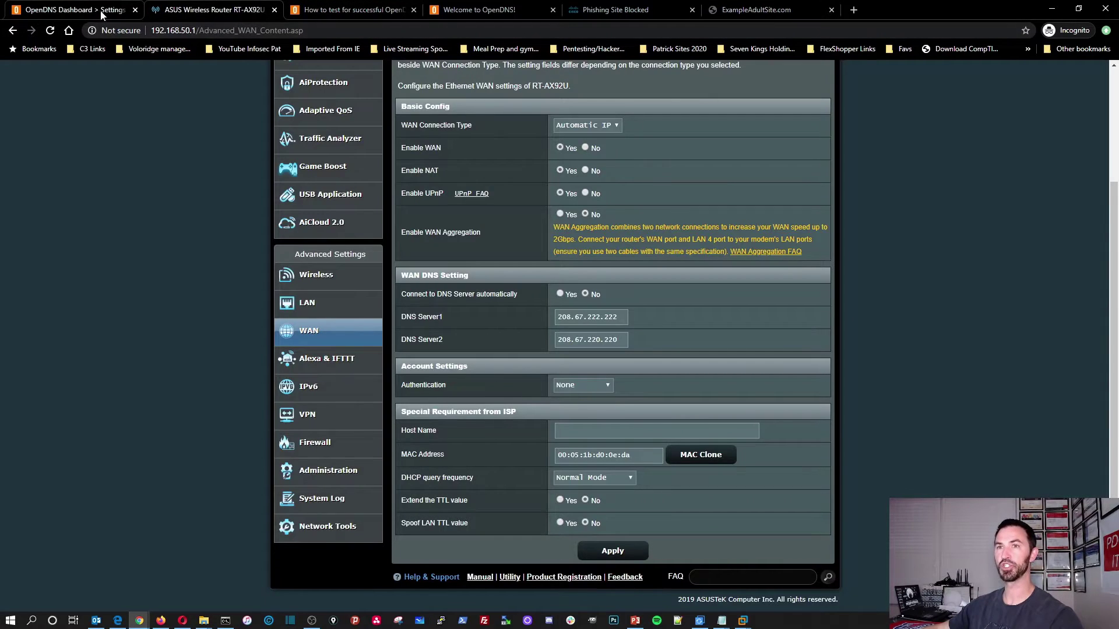
left_click(101, 12)
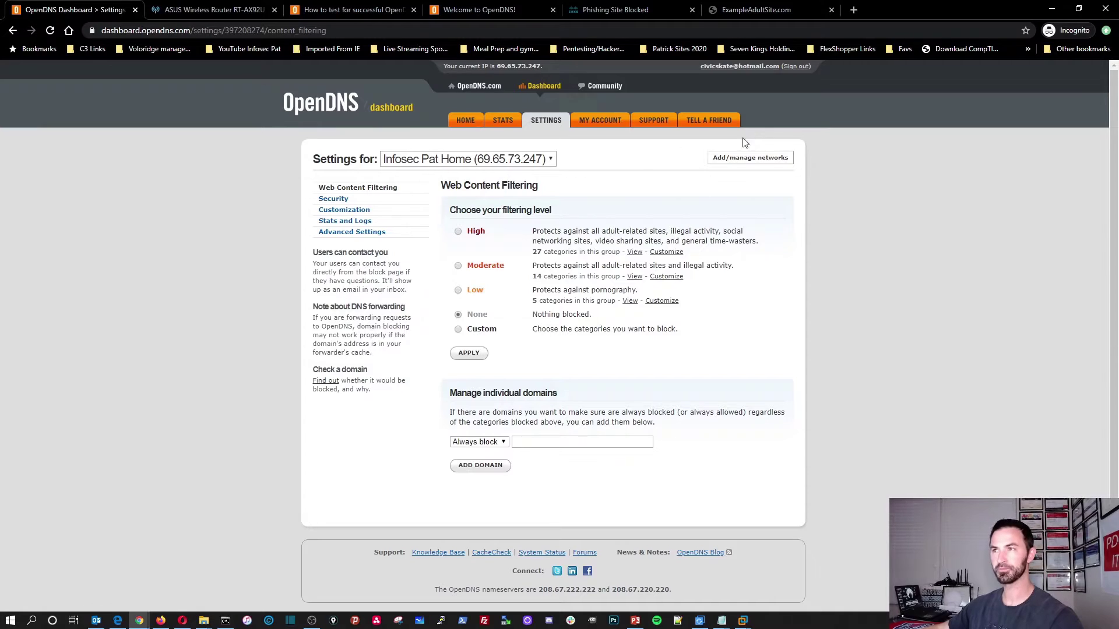
Load yahoo.com in the former ExampleAdultSite tab.
left_click(745, 11)
left_click(497, 31)
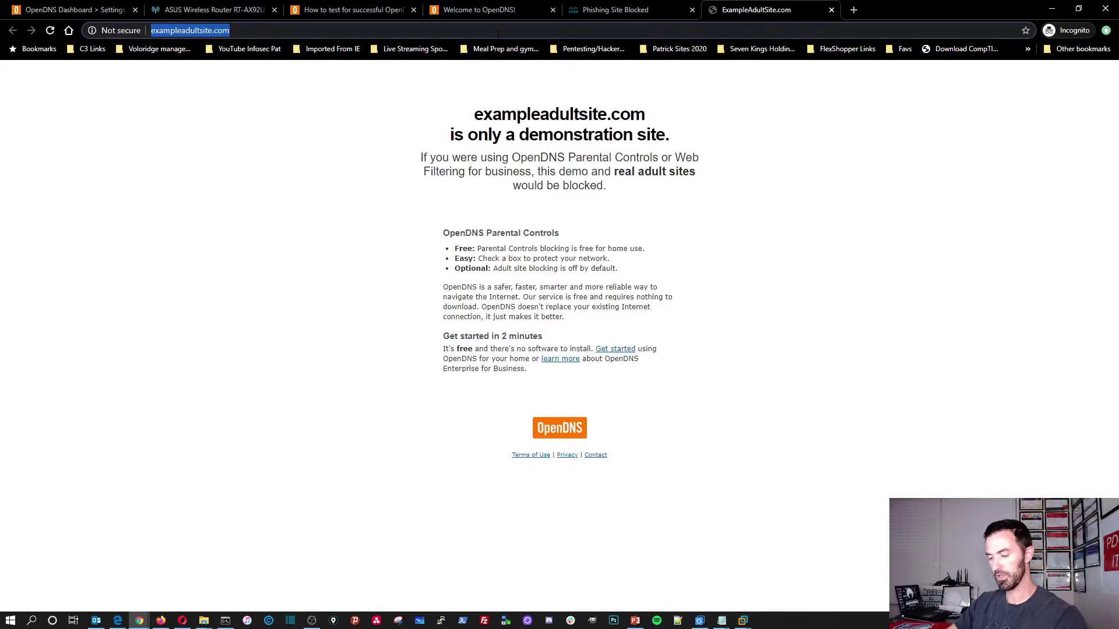
type("yo")
key("BackSpace")
key("BackSpace")
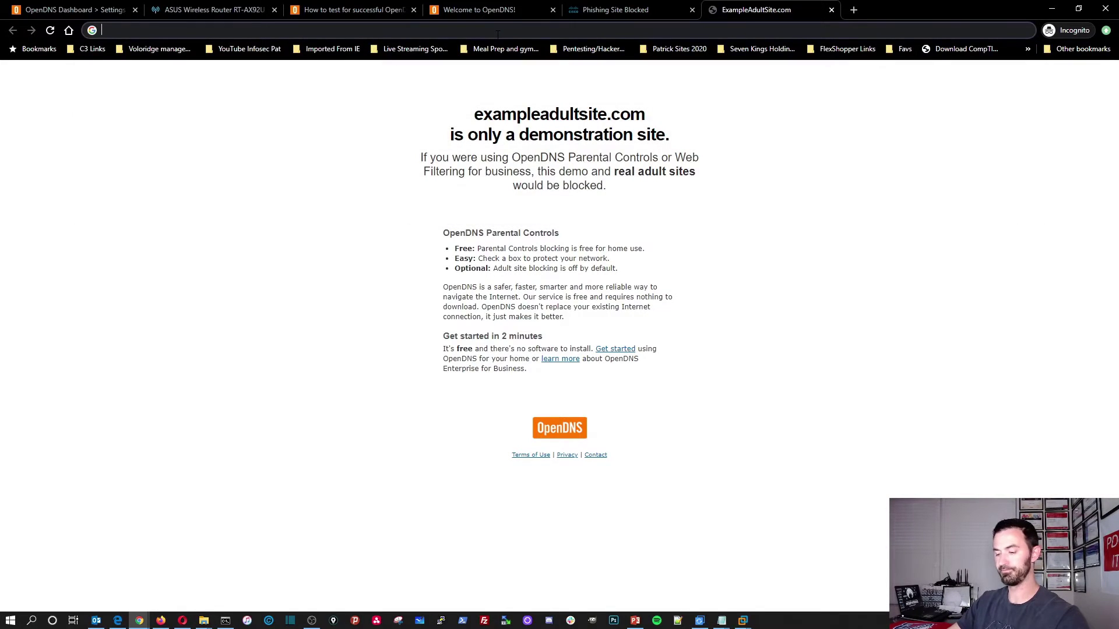
type("yahoo.com")
key("Return")
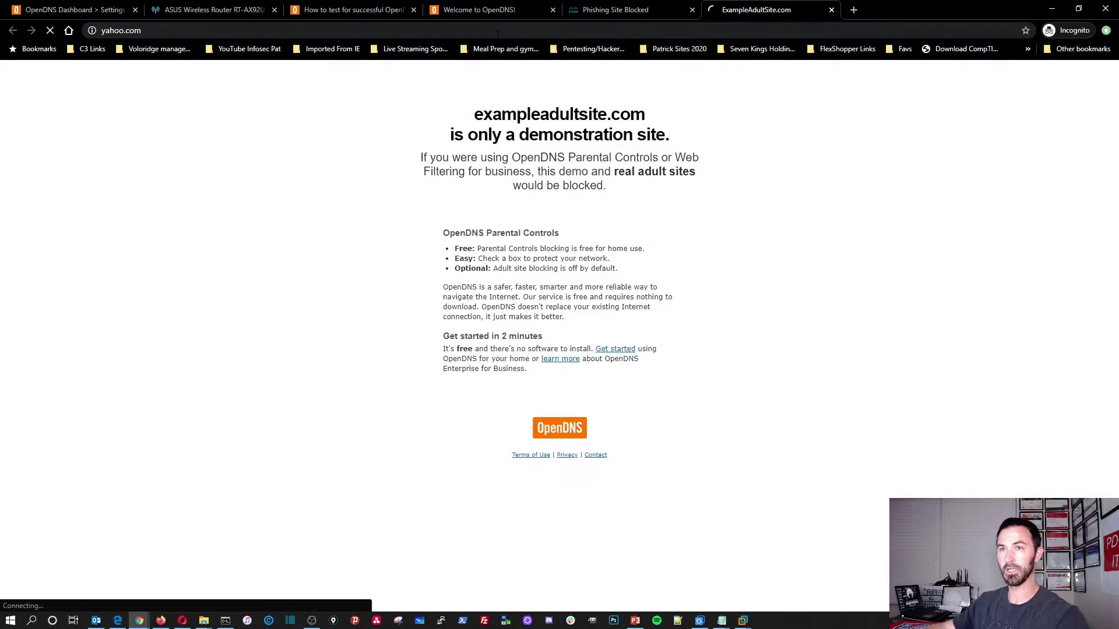
Select the Yahoo address and end the nslookup session in Command Prompt with exit.
left_click(497, 30)
key("ctrl+c")
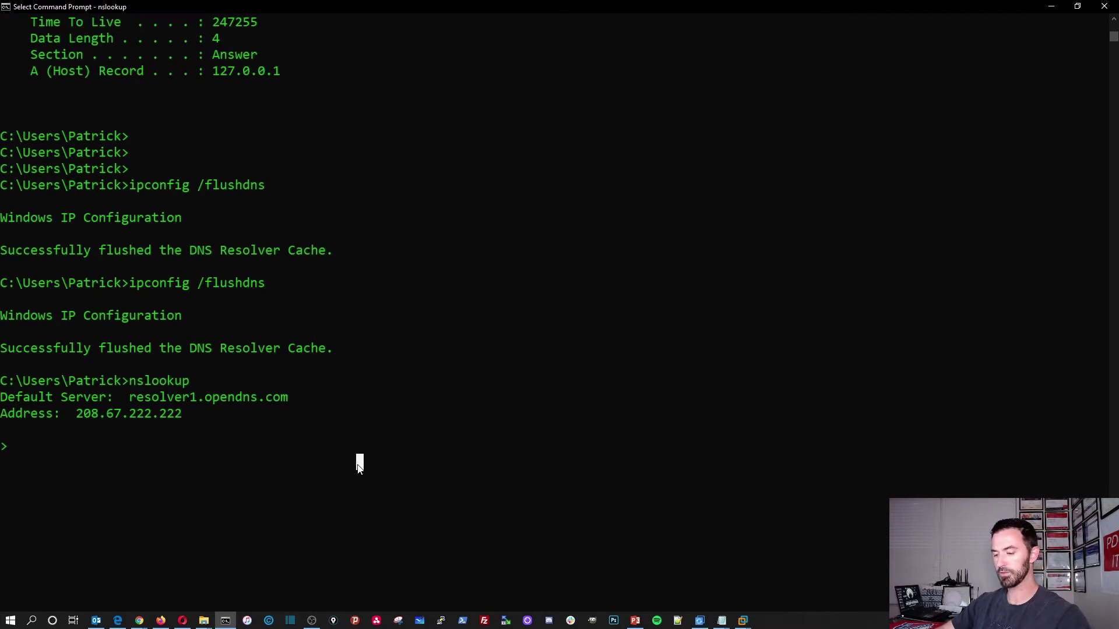
type("exit")
key("Return")
type("ping")
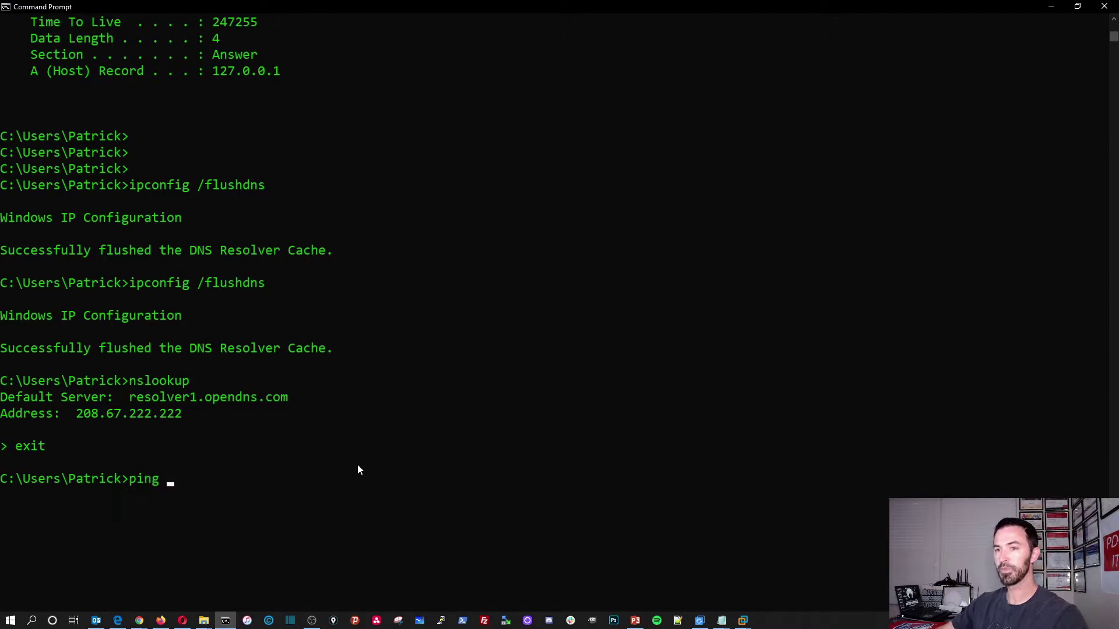
key("ctrl+v")
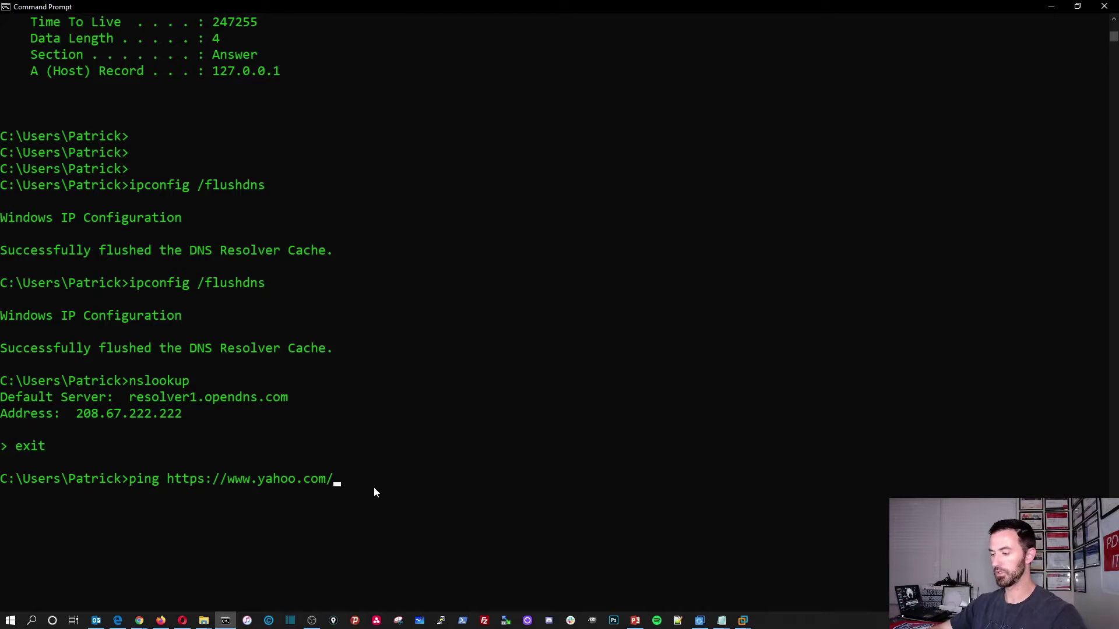
key("BackSpace")
key("Left")
key("Left")
key("Left")
key("Left")
key("Left")
key("Left")
key("Left")
key("Left")
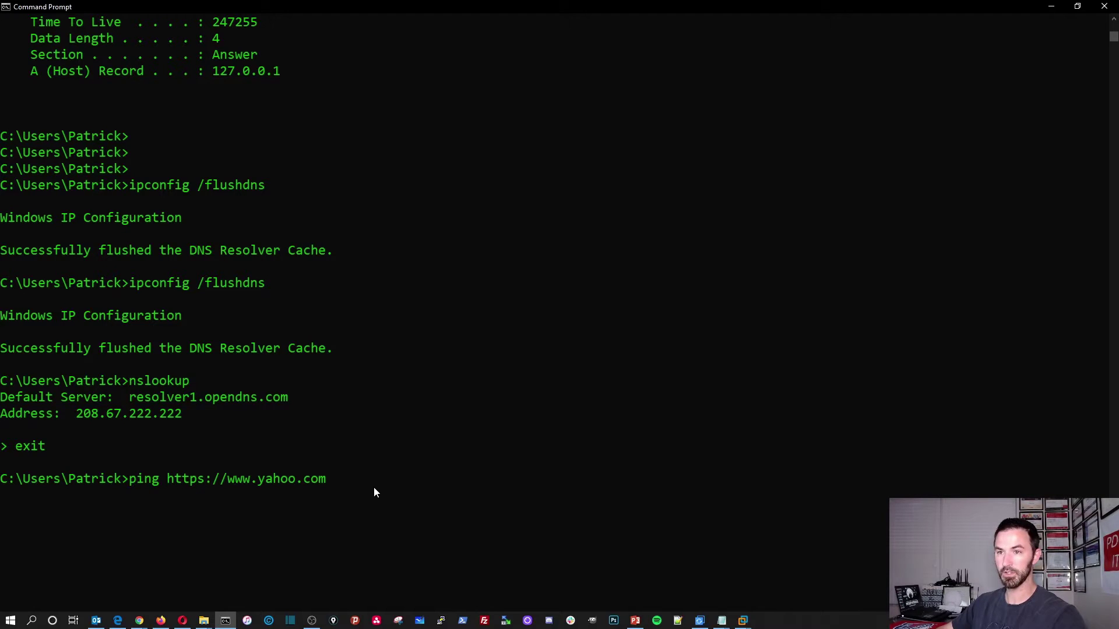
key("Left")
key("Left")
key("Left")
key("Left")
key("Left")
key("BackSpace")
key("BackSpace")
key("BackSpace")
key("BackSpace")
key("BackSpace")
key("BackSpace")
key("BackSpace")
key("BackSpace")
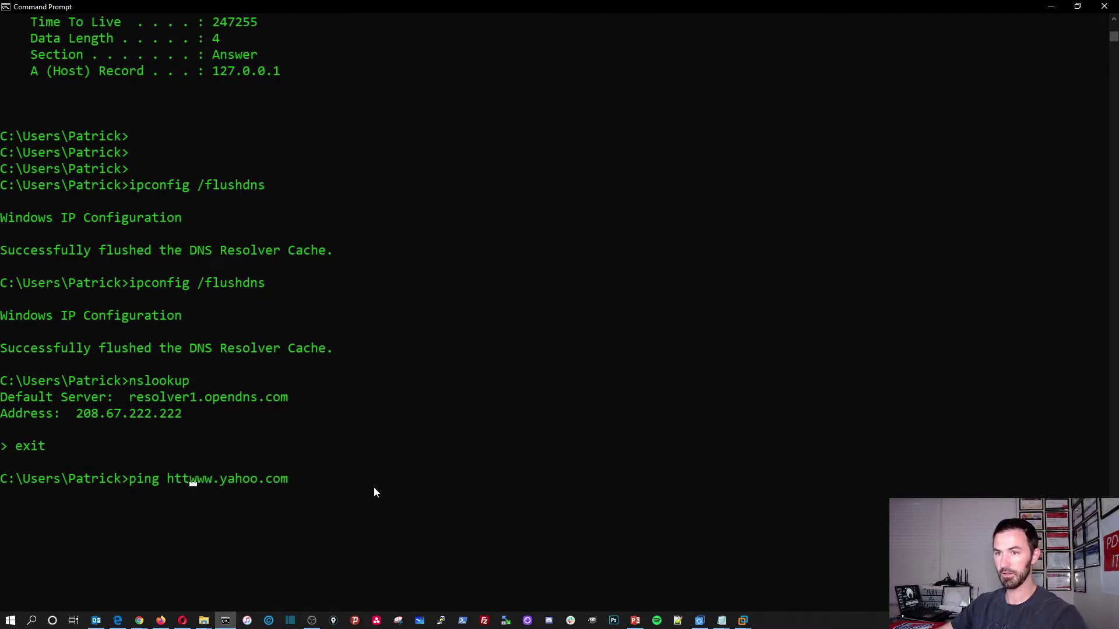
key("Return")
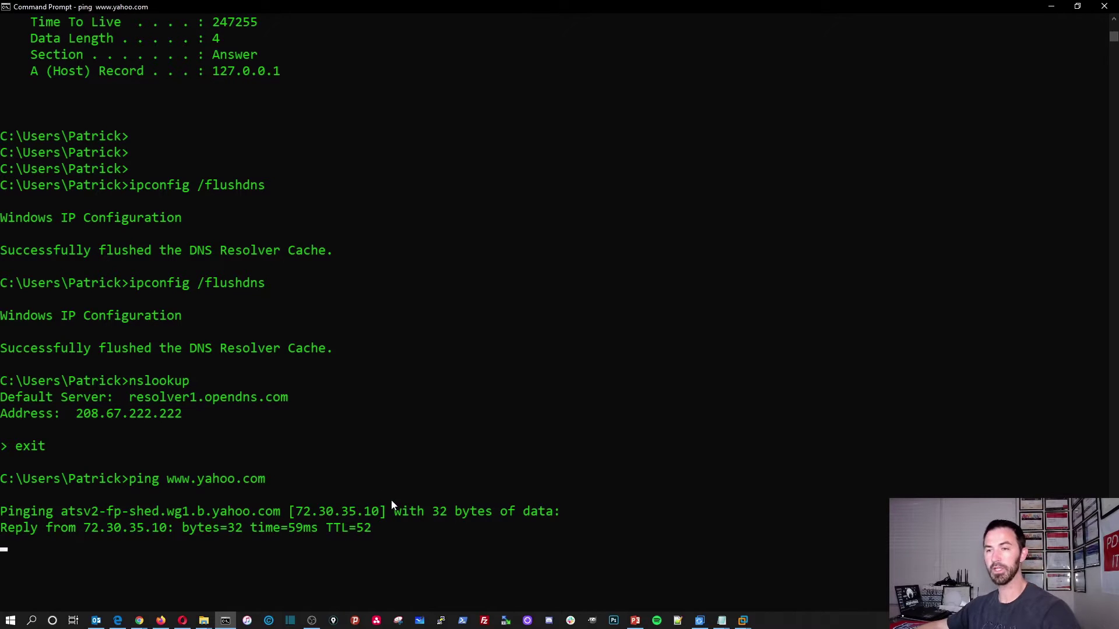
key("alt+Tab")
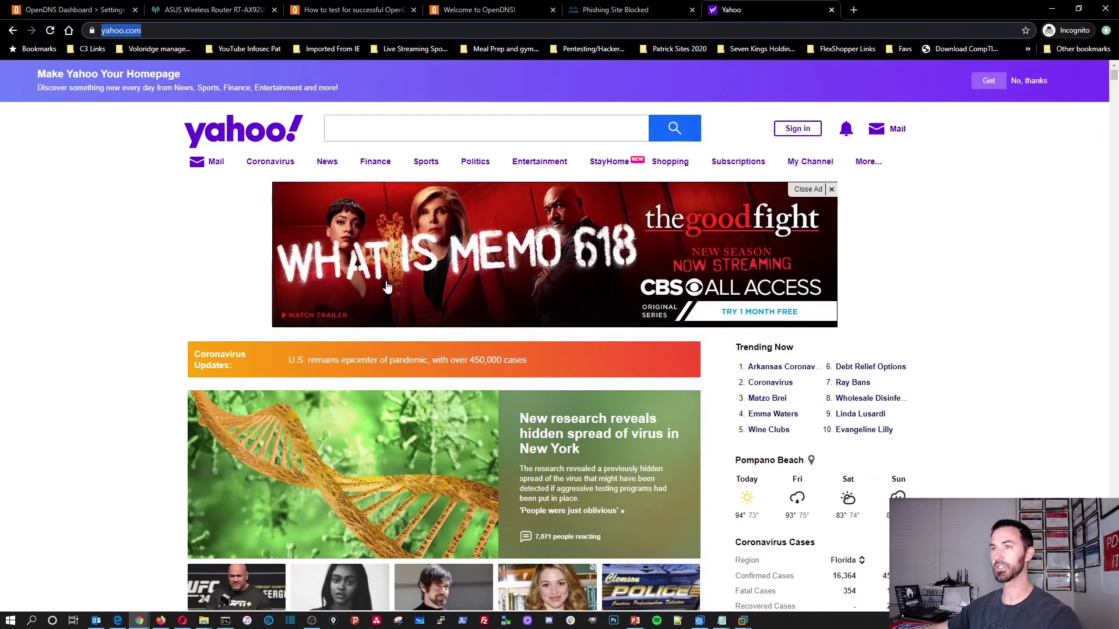
Preview the Custom filtering categories, then set the filtering level back to None.
left_click(69, 13)
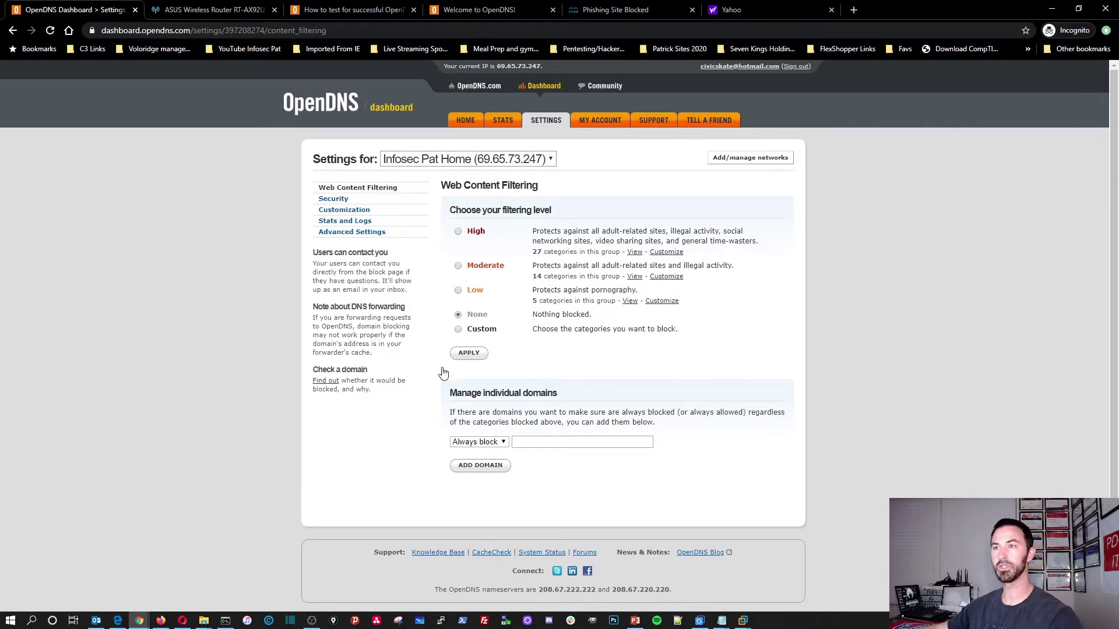
left_click(458, 329)
scroll(437, 374, "down", 5)
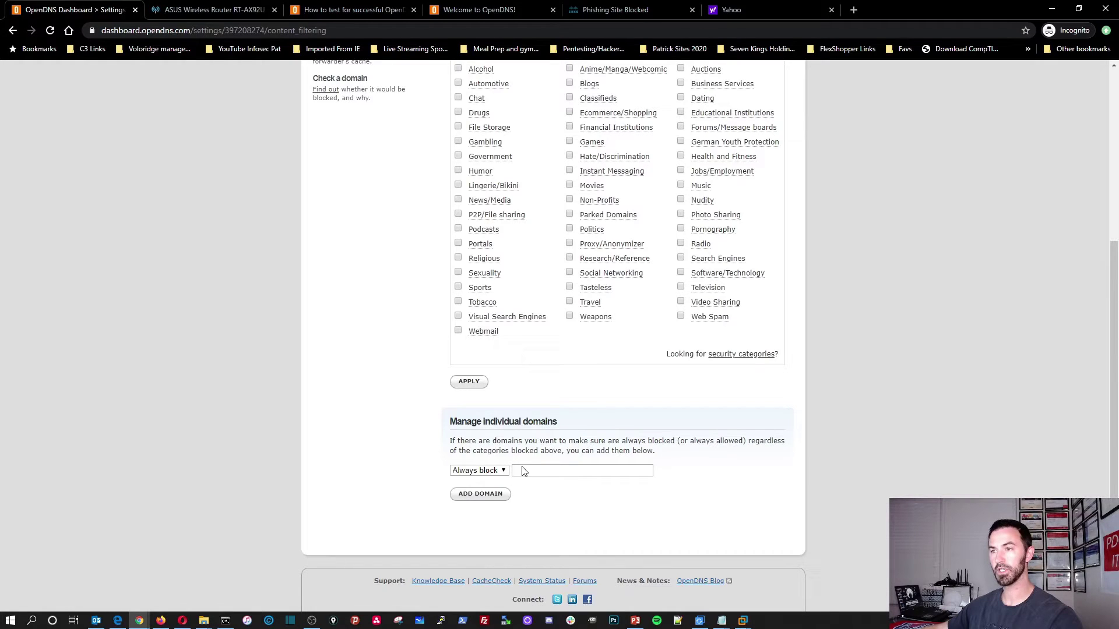
scroll(475, 376, "up", 5)
left_click(458, 315)
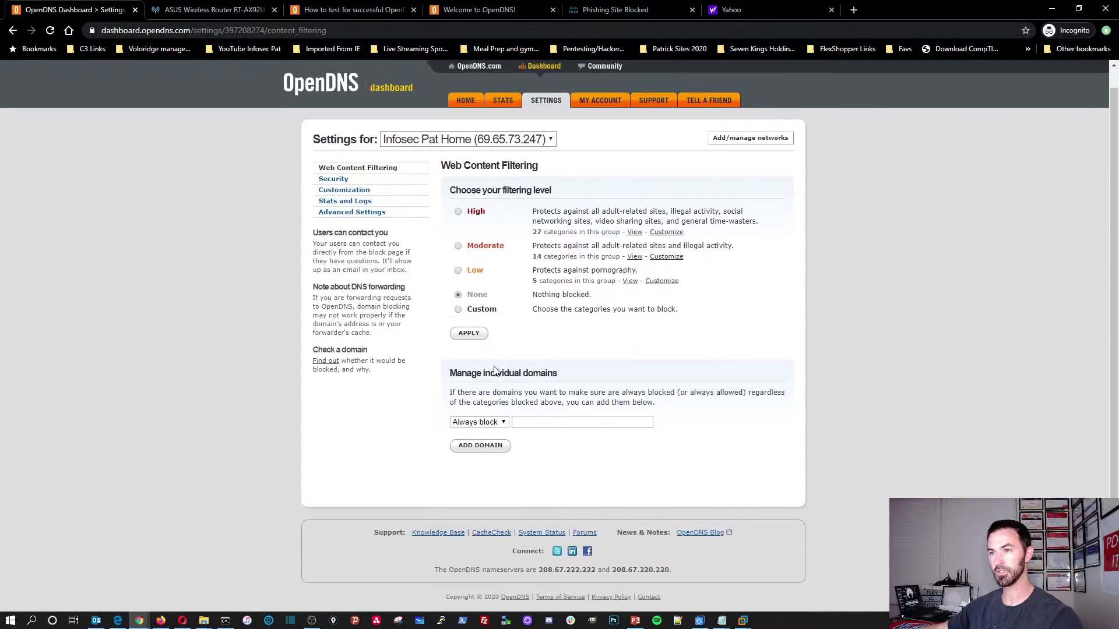
Add yahoo.com to Always Block under Manage individual domains and confirm blocking it.
left_click(489, 437)
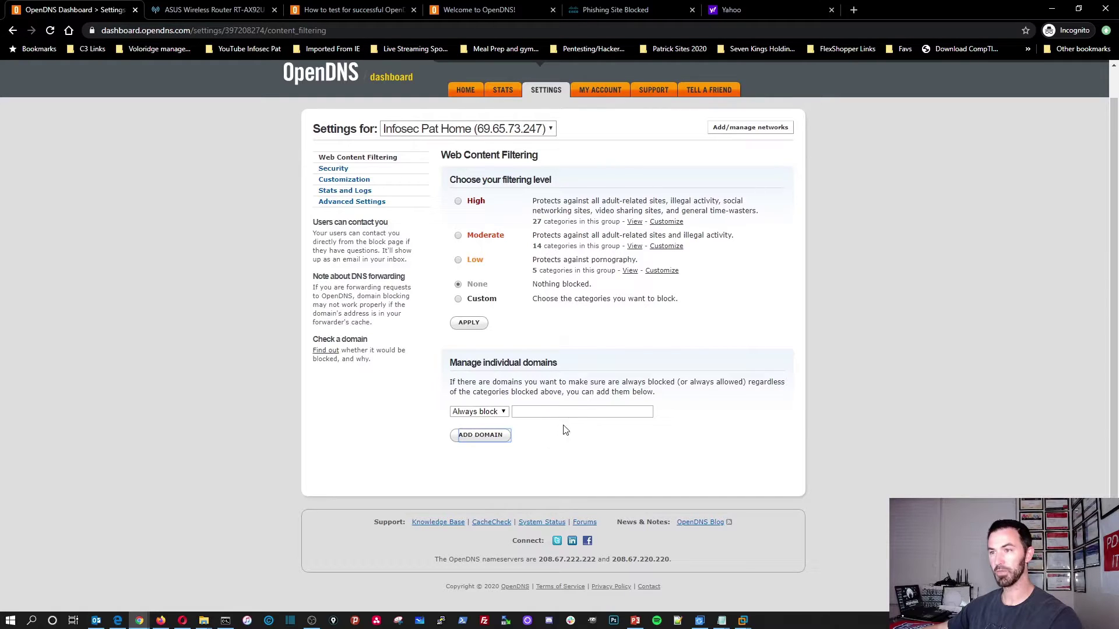
left_click(590, 413)
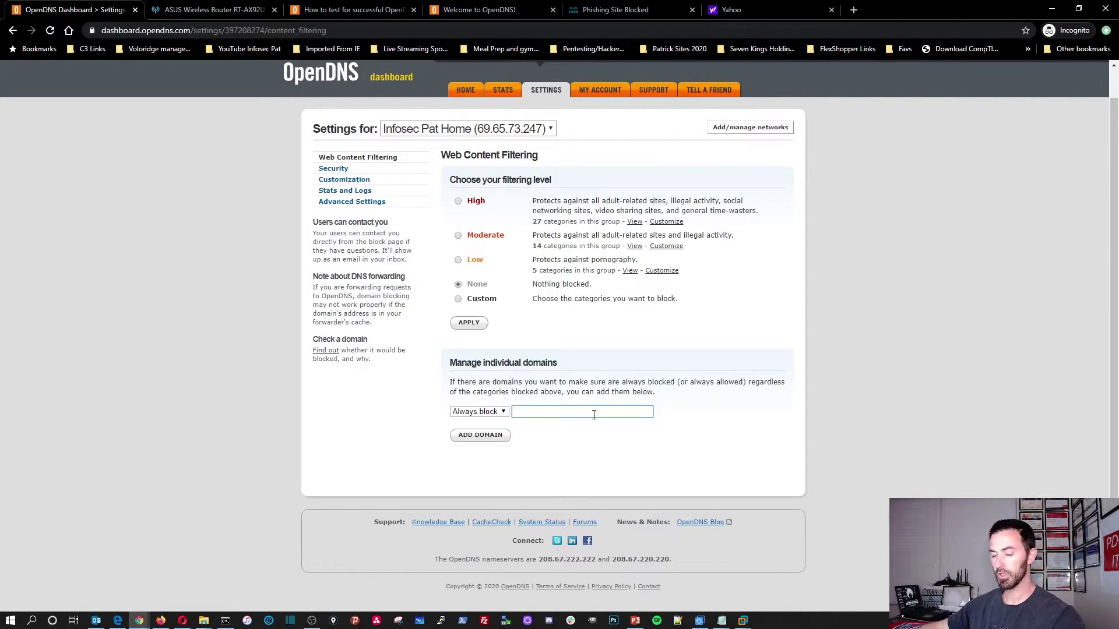
type("https://www.yahoo.com")
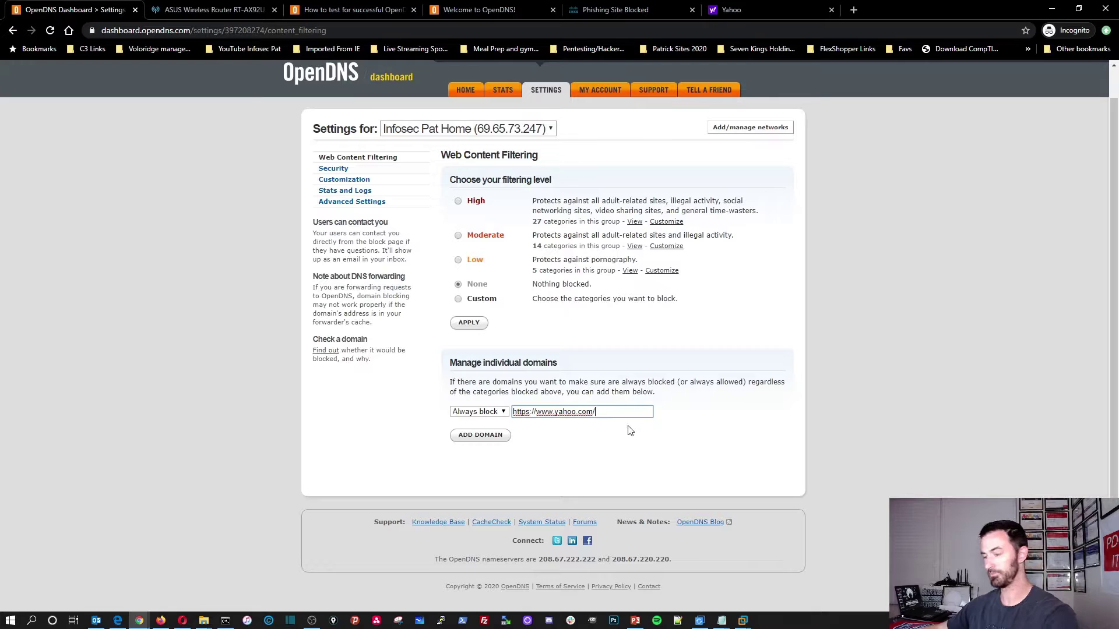
key("BackSpace")
left_click_drag(555, 413, 457, 414)
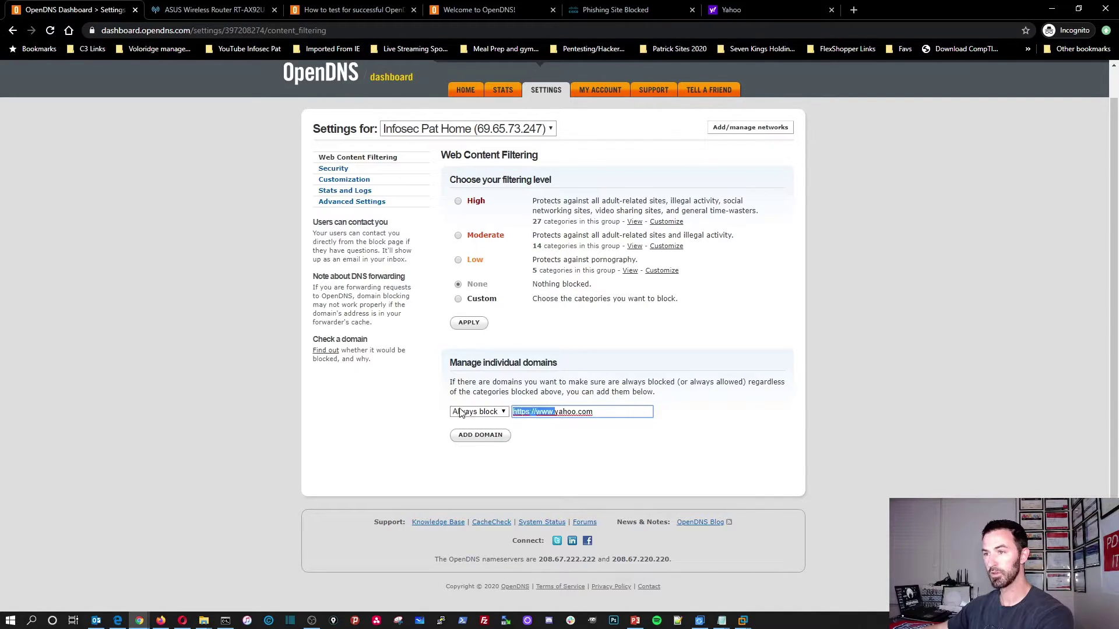
key("BackSpace")
left_click(483, 441)
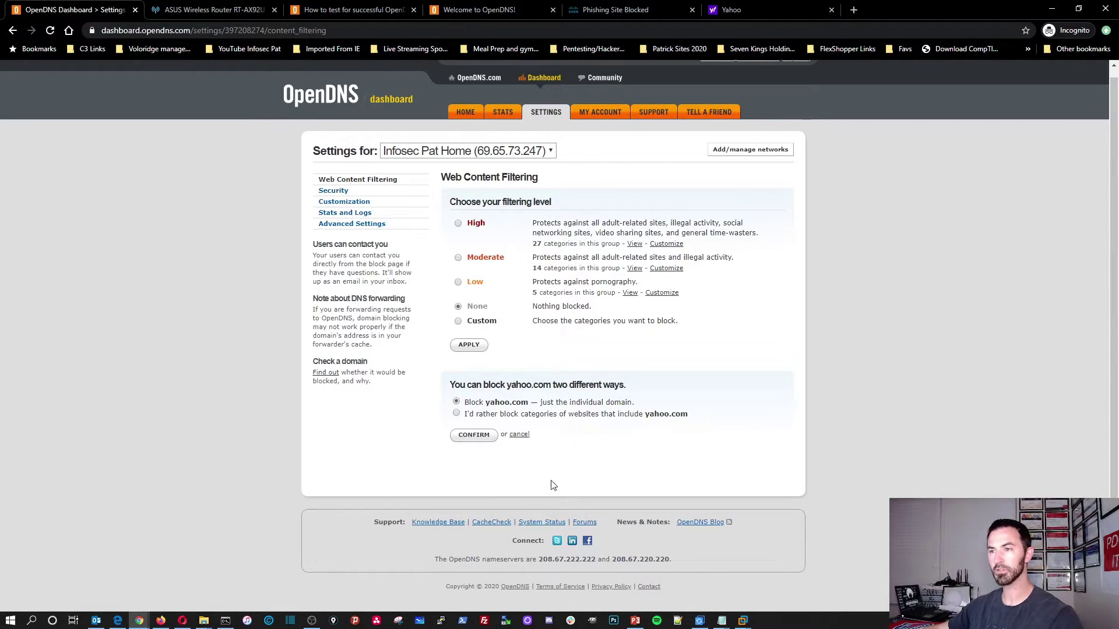
left_click(473, 435)
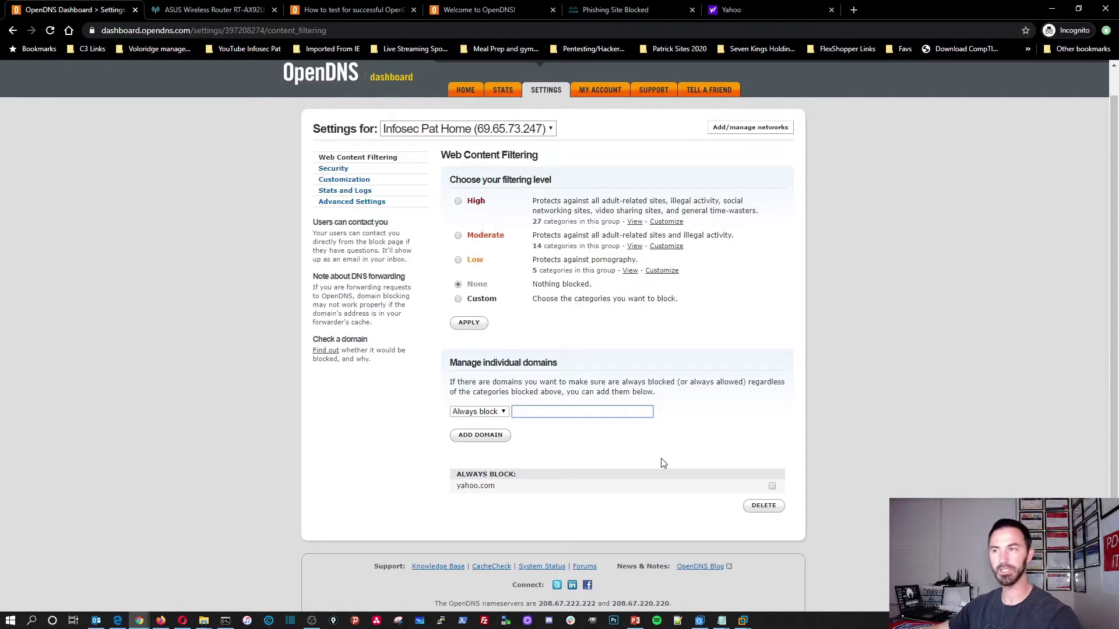
Flush the DNS resolver cache three times from command history.
left_click(226, 621)
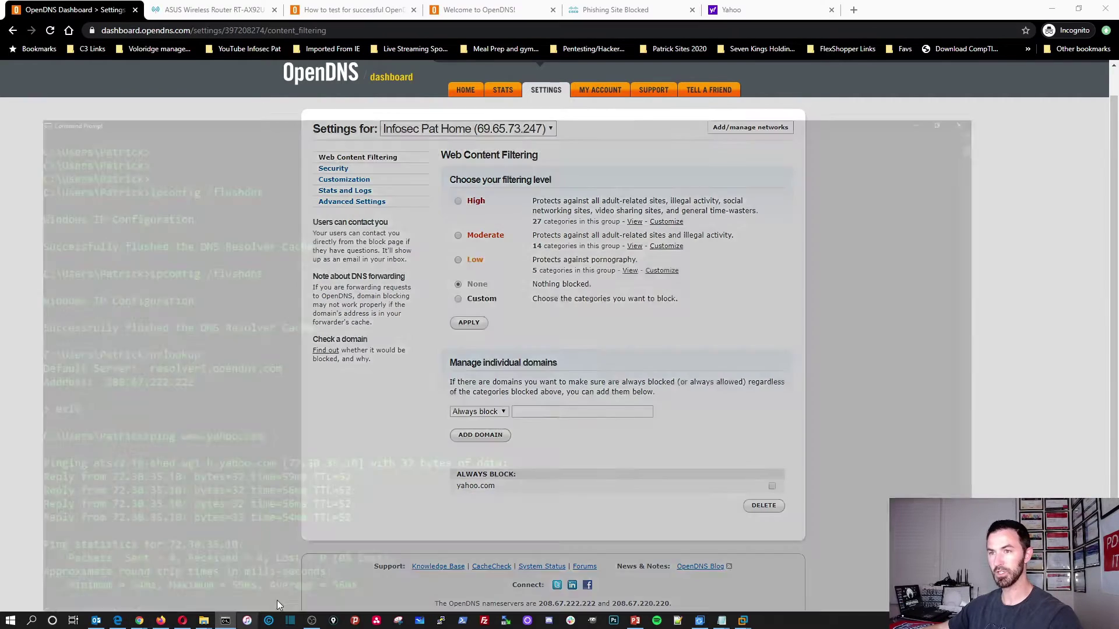
key("Return")
key("Return")
key("Return")
key("Return")
key("Return")
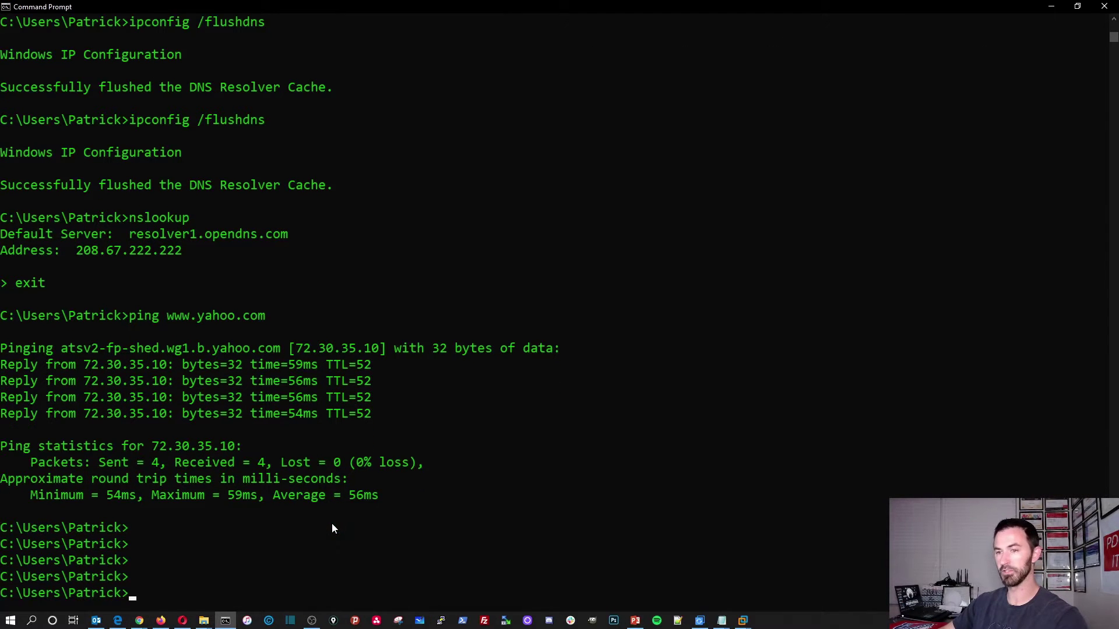
key("Up")
key("Return")
key("Up")
key("Return")
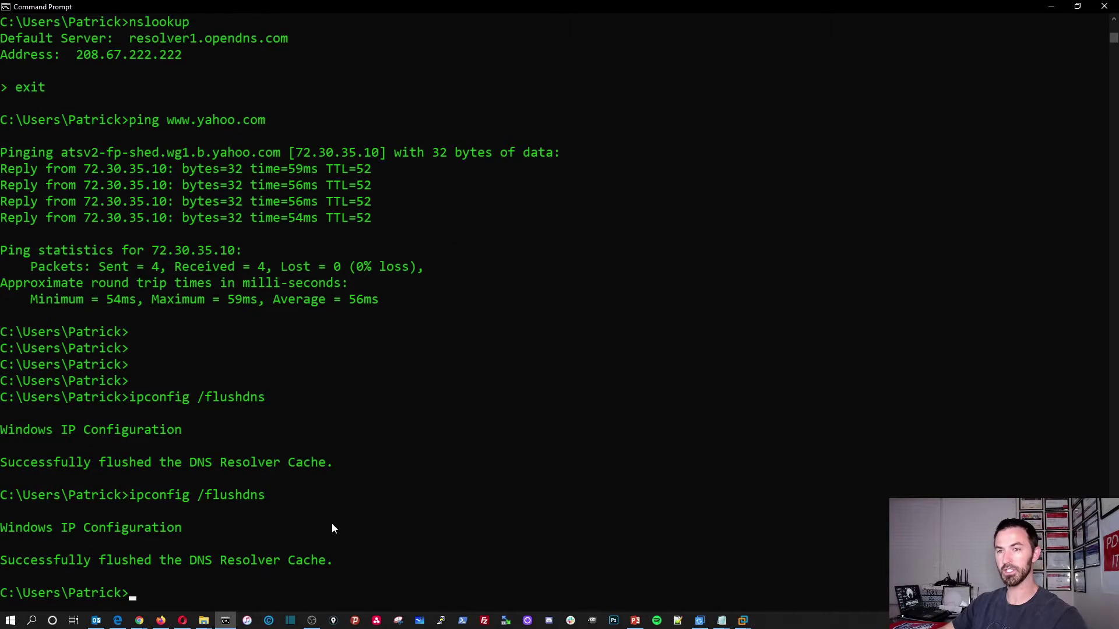
key("Up")
key("Return")
key("Return")
key("Return")
key("Return")
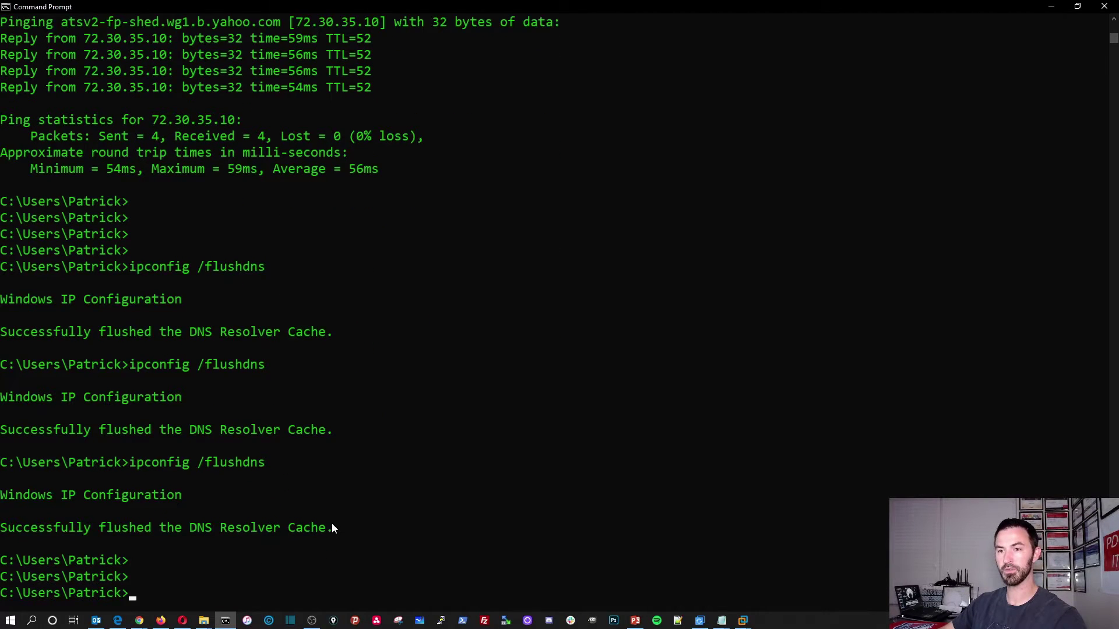
key("Up")
key("Up")
key("Down")
key("Up")
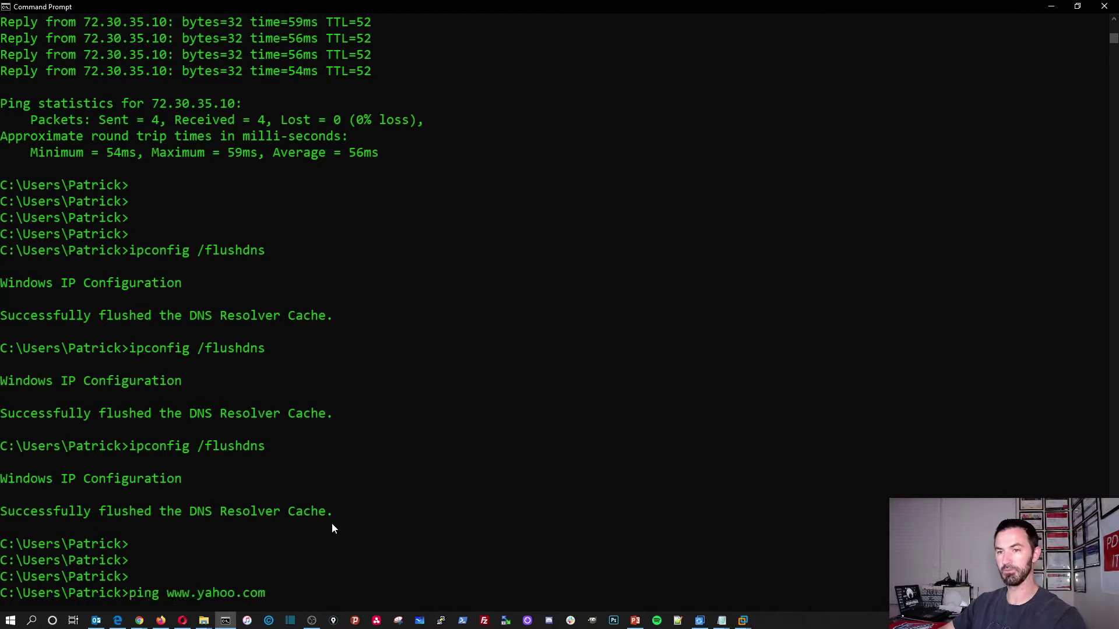
key("Return")
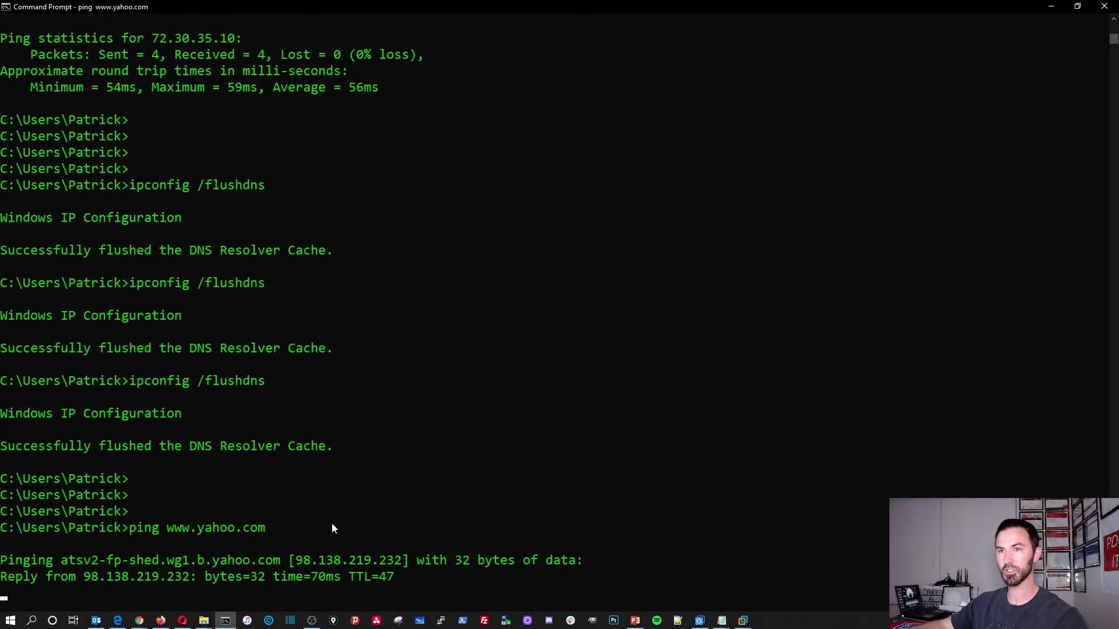
left_click(1051, 7)
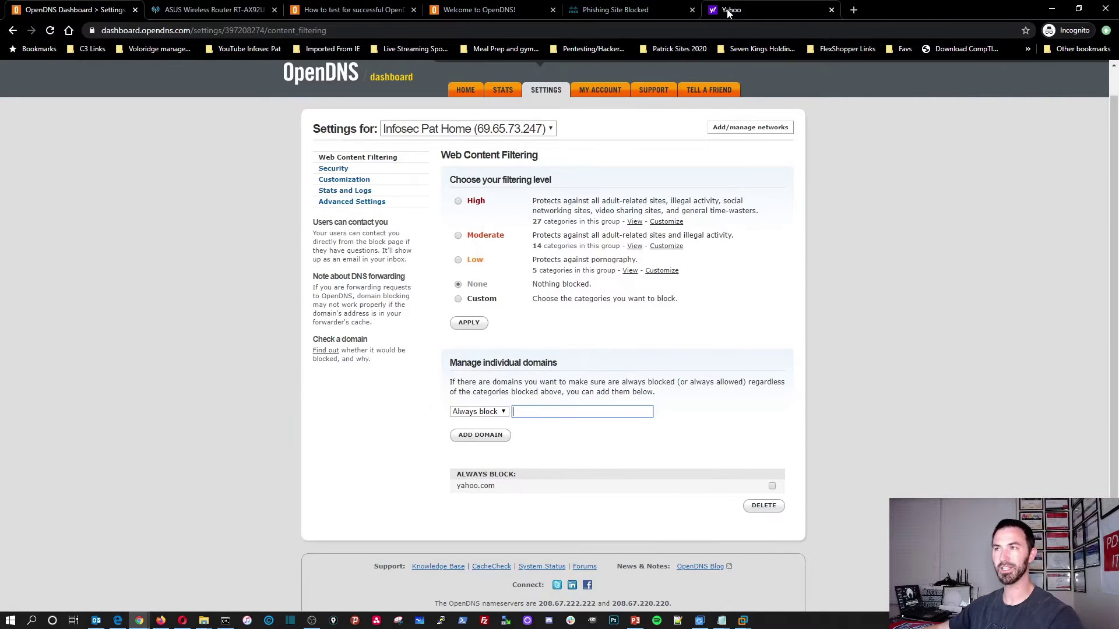
left_click(725, 9)
left_click(194, 31)
key("ctrl+c")
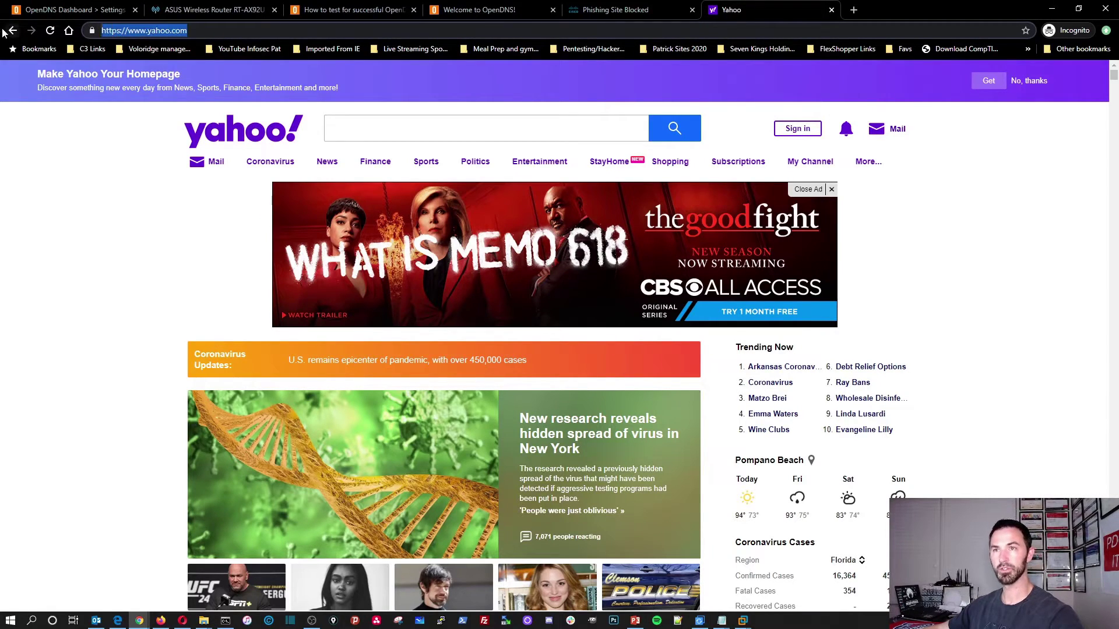
left_click(832, 10)
left_click(714, 9)
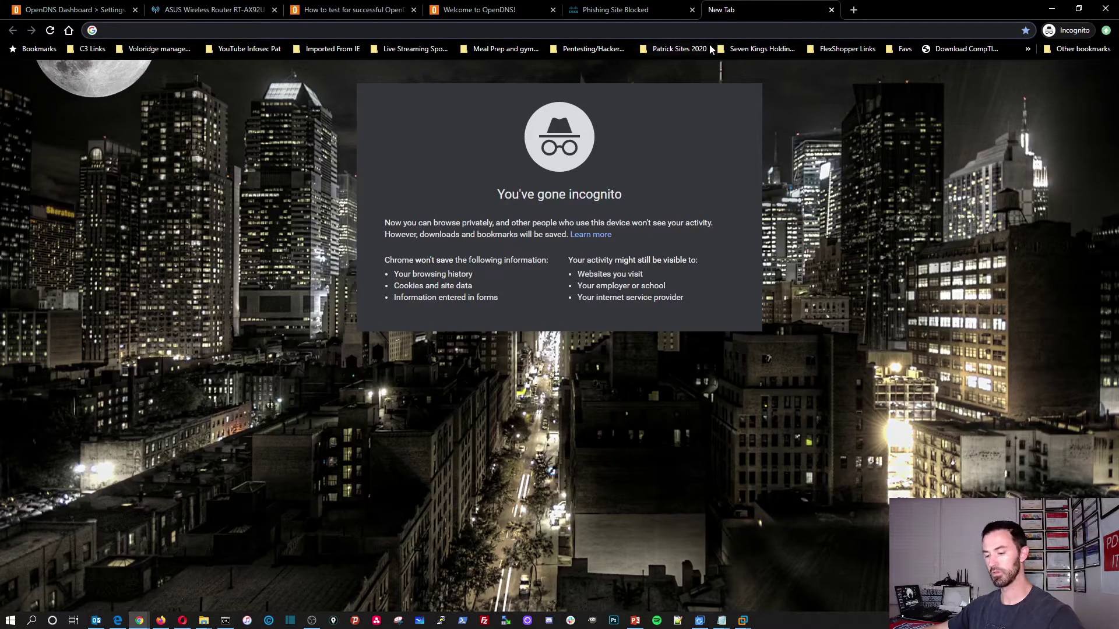
key("ctrl+v")
key("Return")
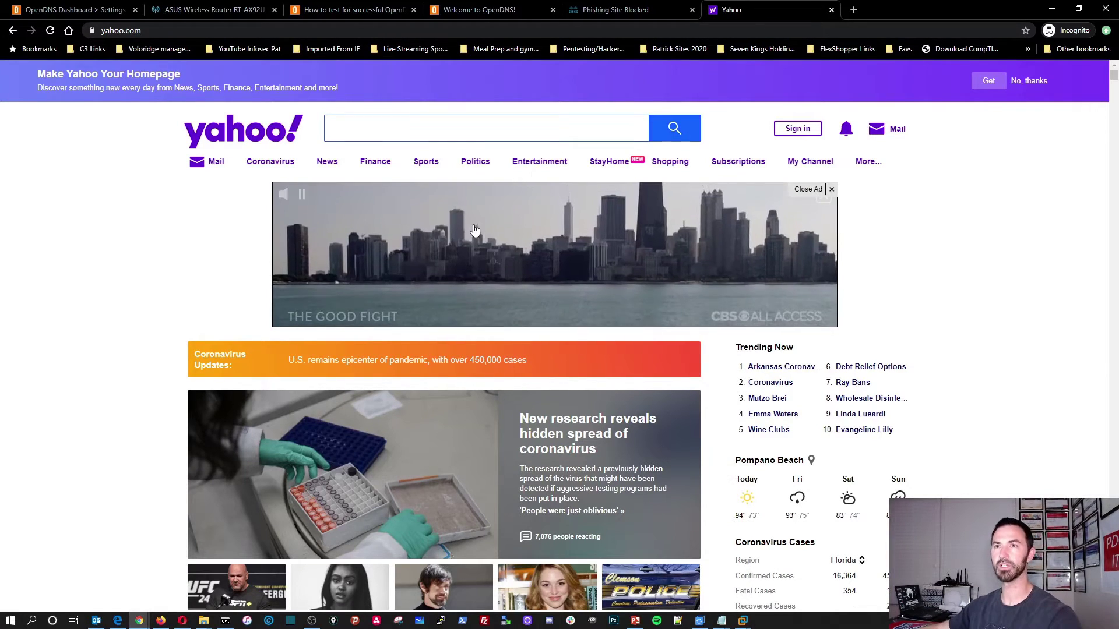
left_click(99, 18)
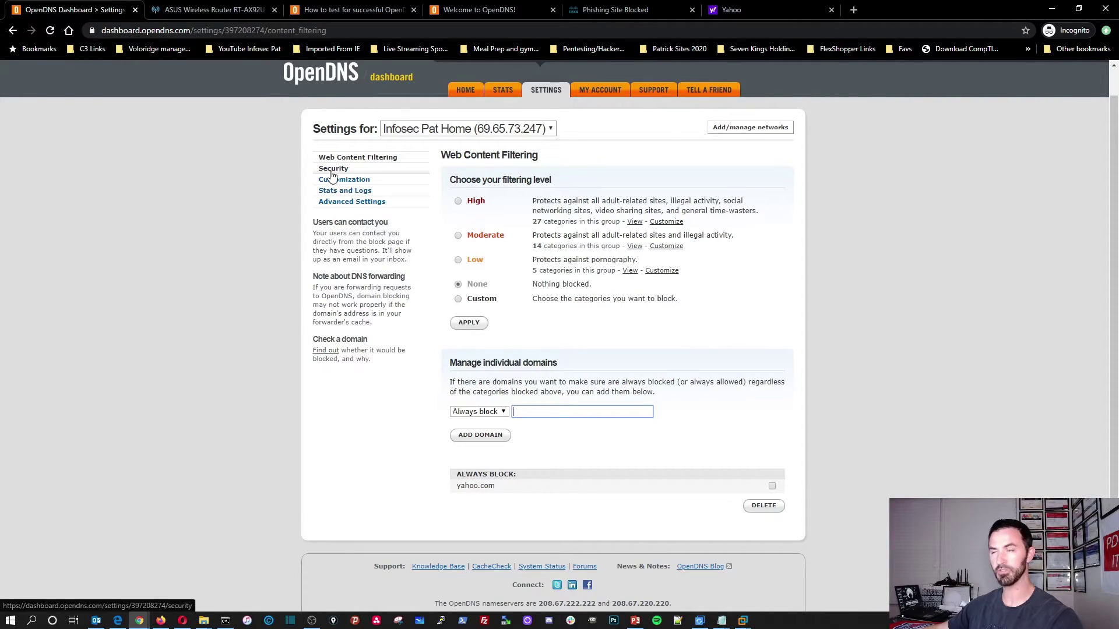
Review the Security page's Suspicious Responses option, then go to the Customization settings.
left_click(332, 170)
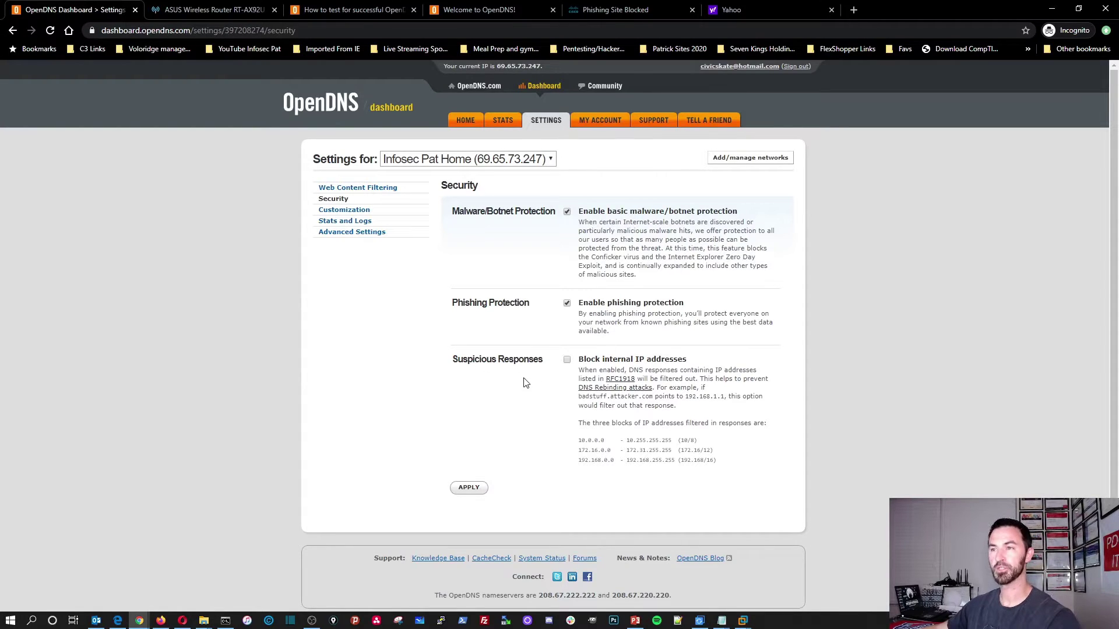
triple_click(573, 447)
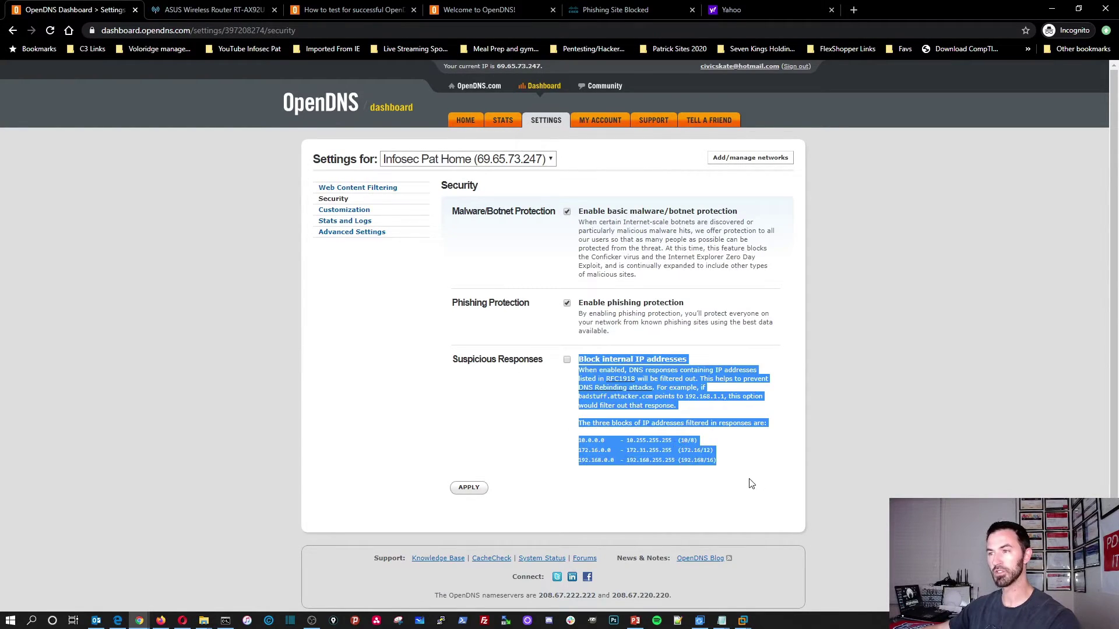
left_click(661, 461)
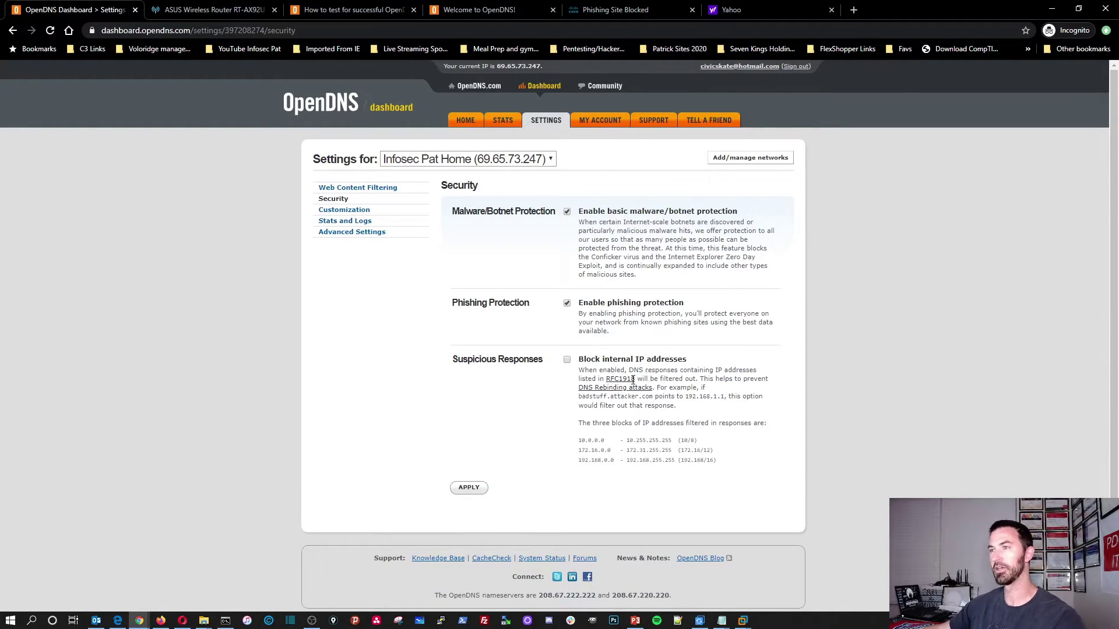
left_click(371, 214)
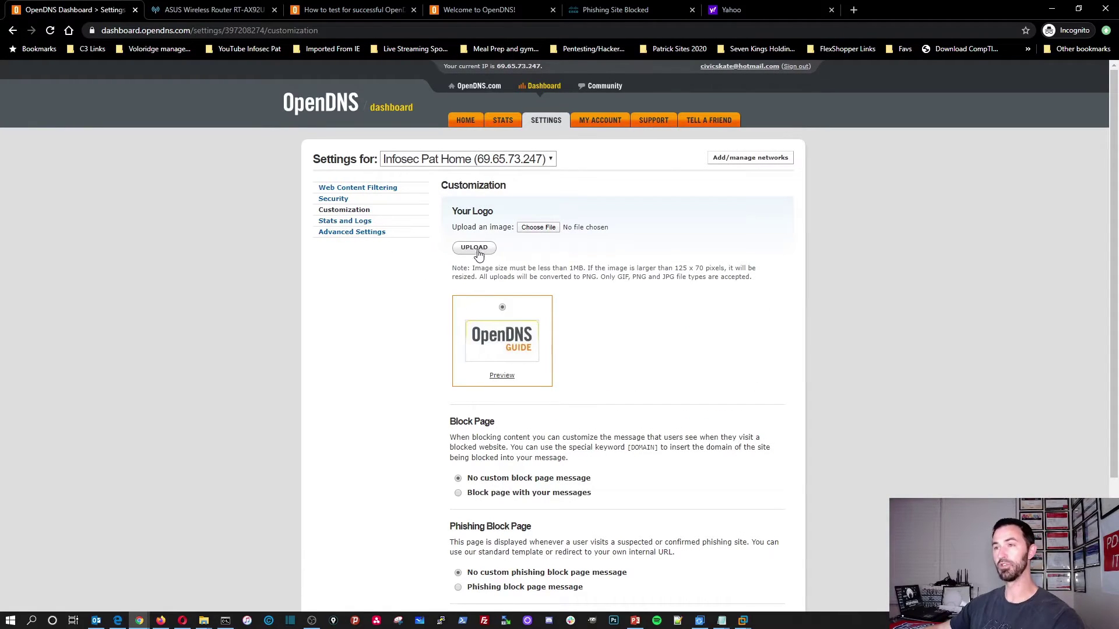
Upload the Hacker Graphic White Background image from the Pictures folder as a logo.
left_click(475, 248)
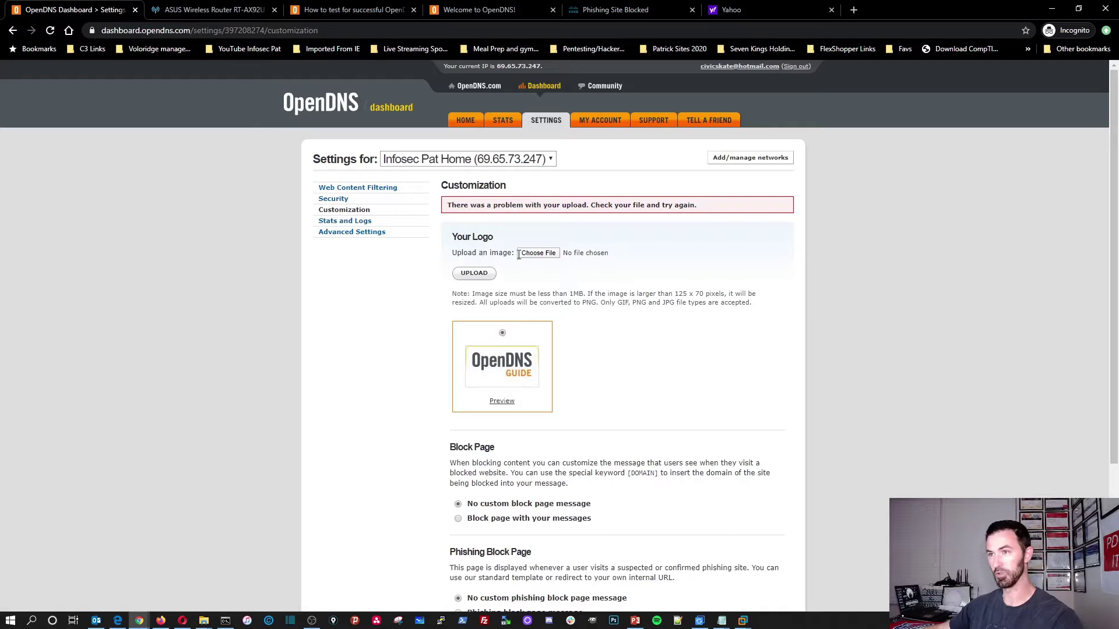
left_click(538, 253)
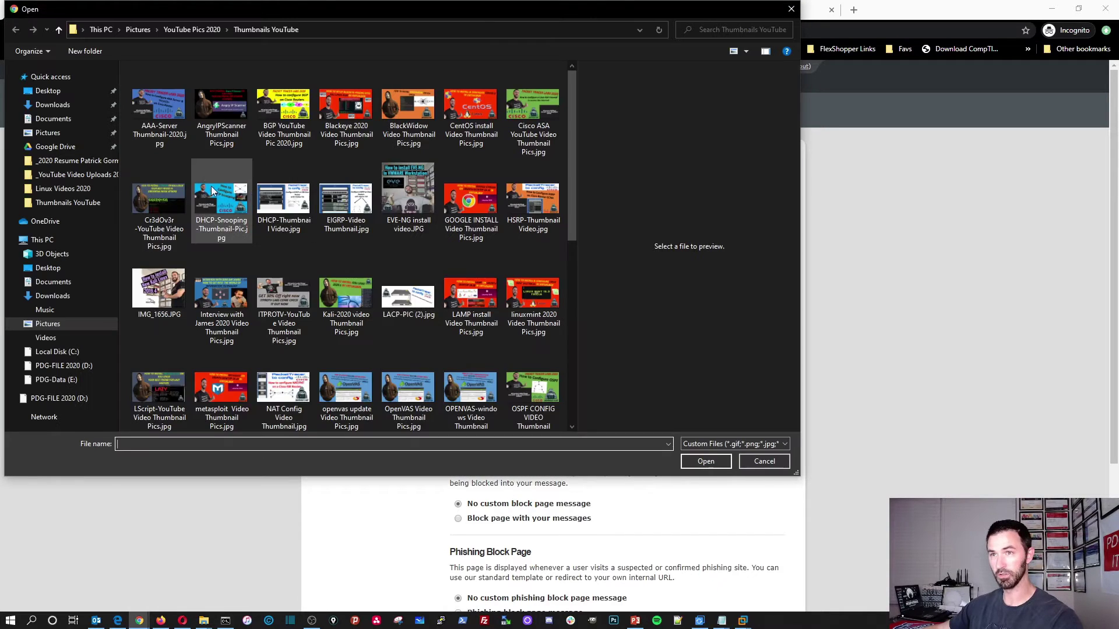
left_click(48, 133)
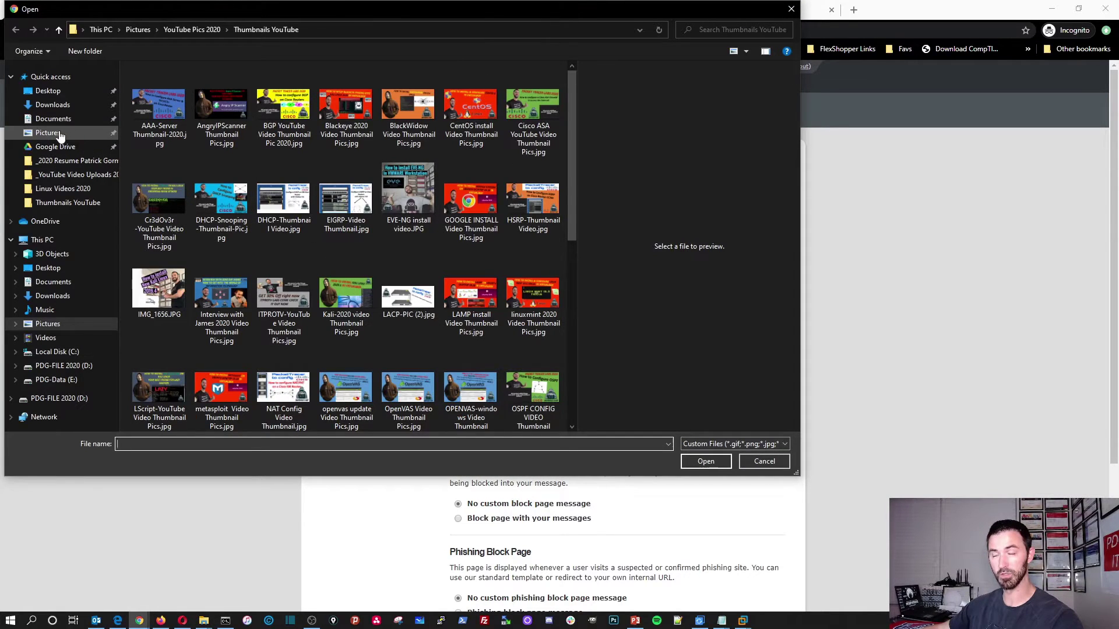
scroll(260, 184, "down", 15)
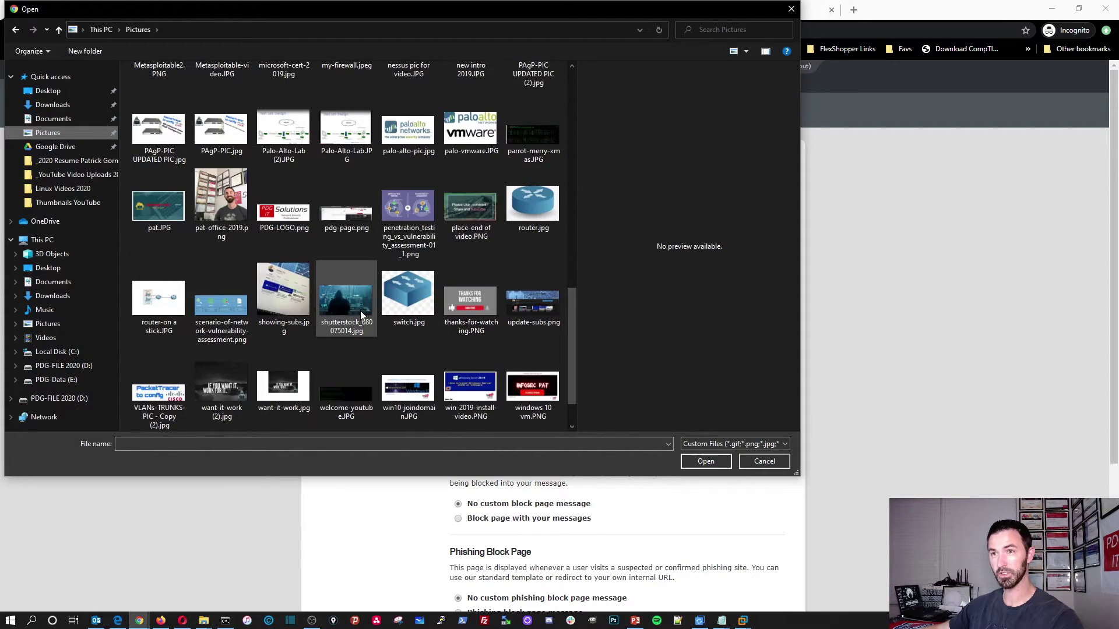
scroll(357, 313, "up", 15)
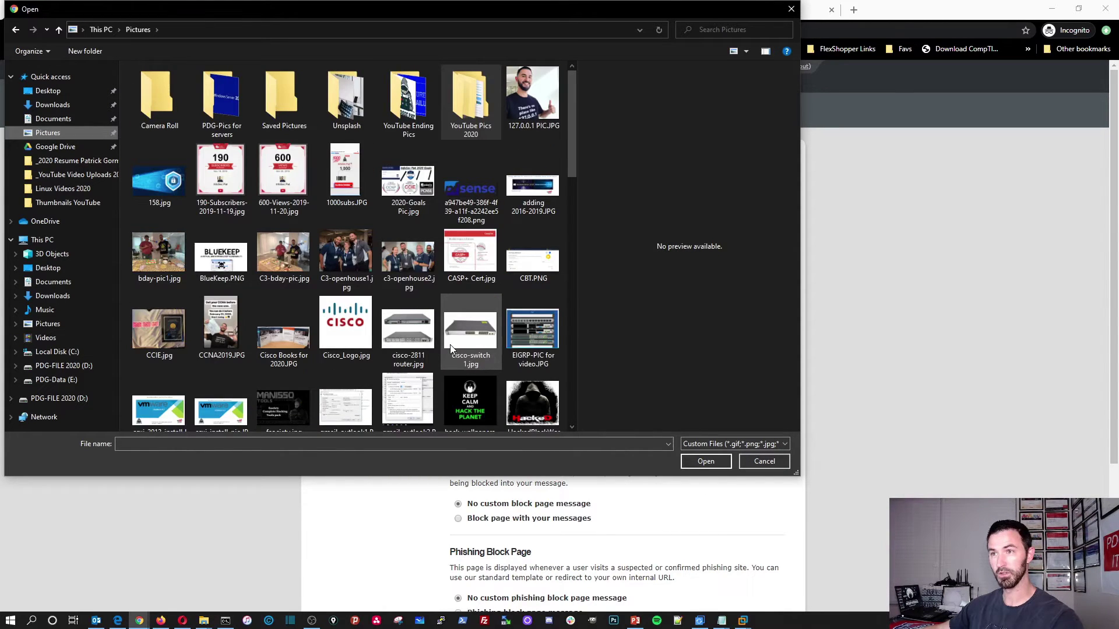
double_click(408, 121)
double_click(158, 99)
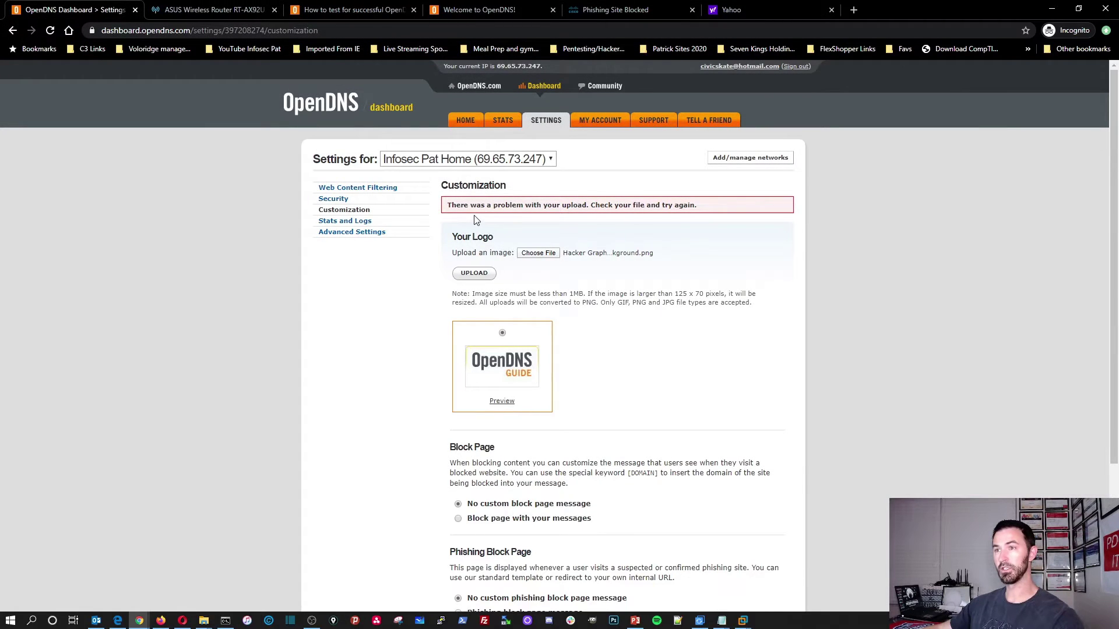
left_click(547, 253)
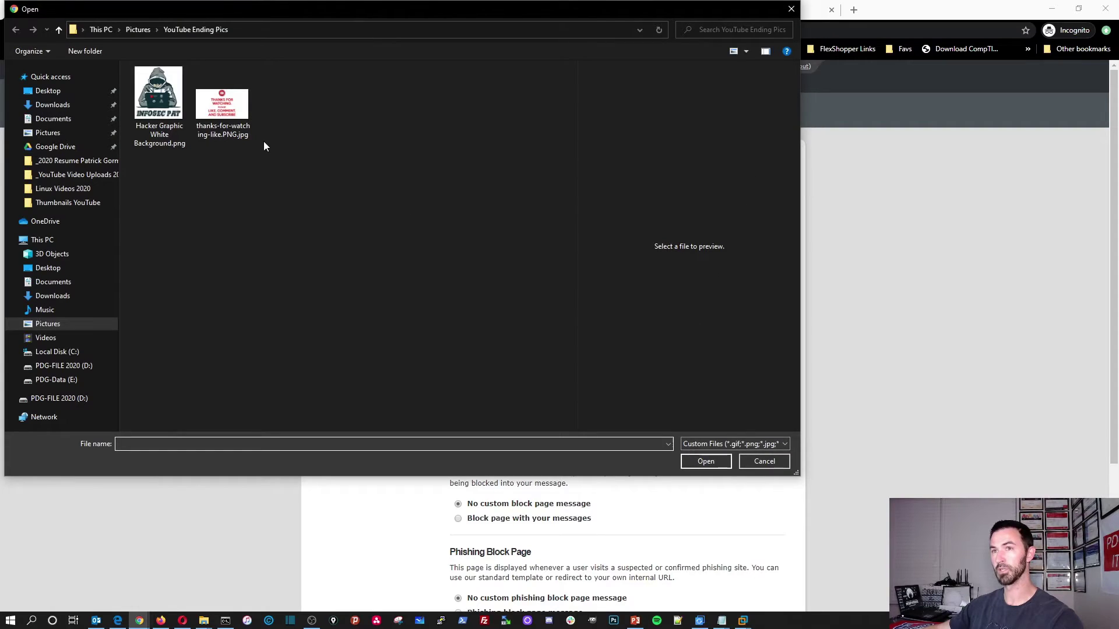
left_click(159, 96)
left_click(705, 462)
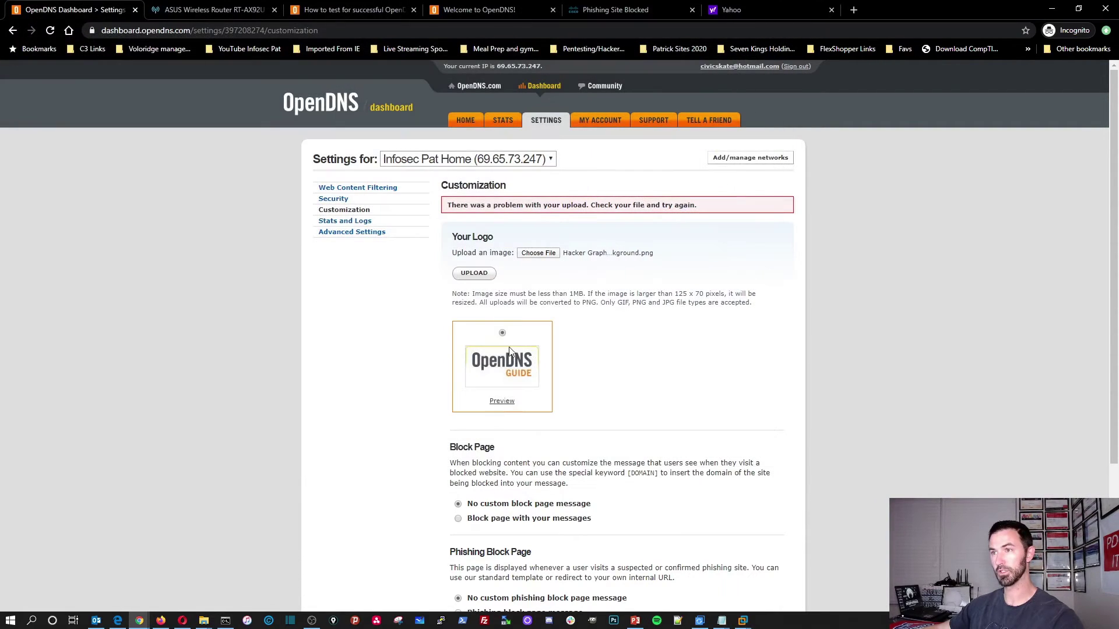
left_click(475, 274)
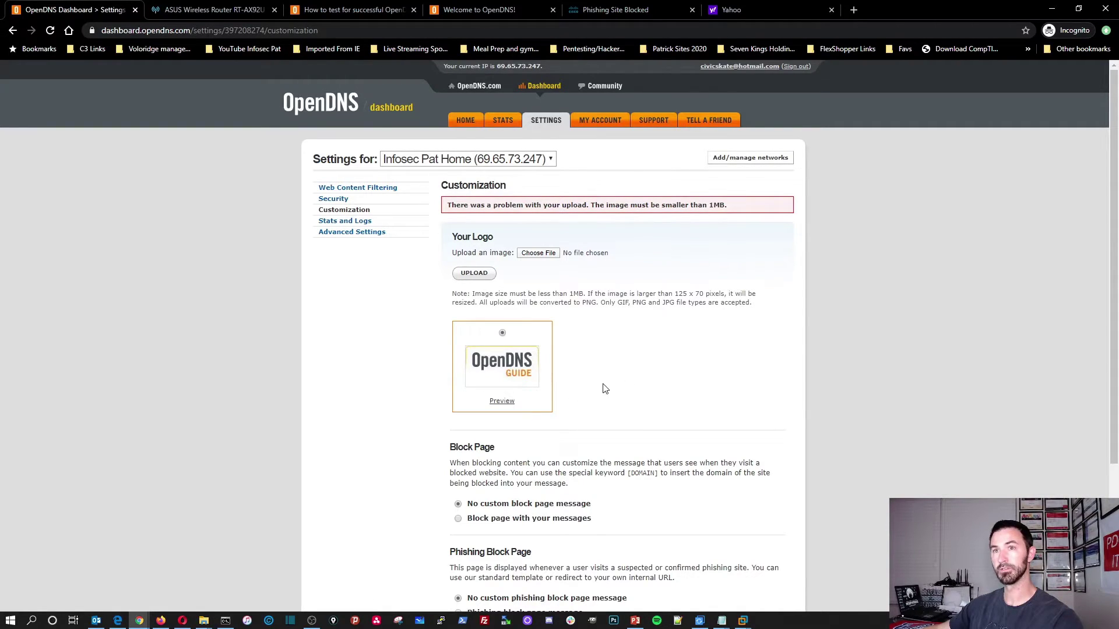
Upload the hooded hacker image, apply it as the network logo, and preview it.
scroll(605, 389, "down", 3)
scroll(623, 257, "up", 3)
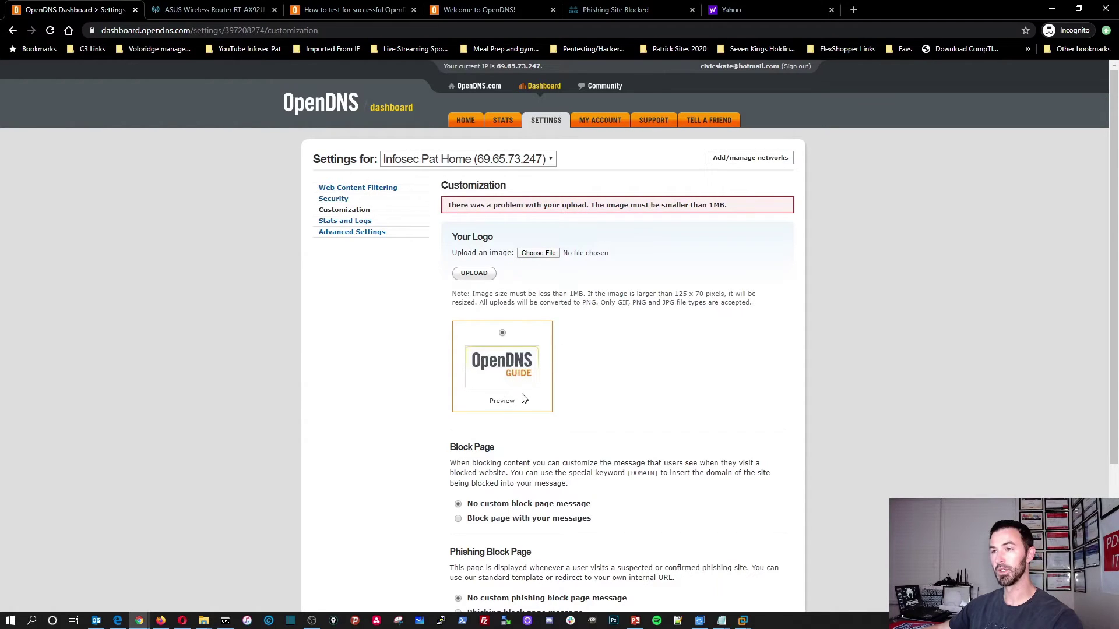
left_click(539, 254)
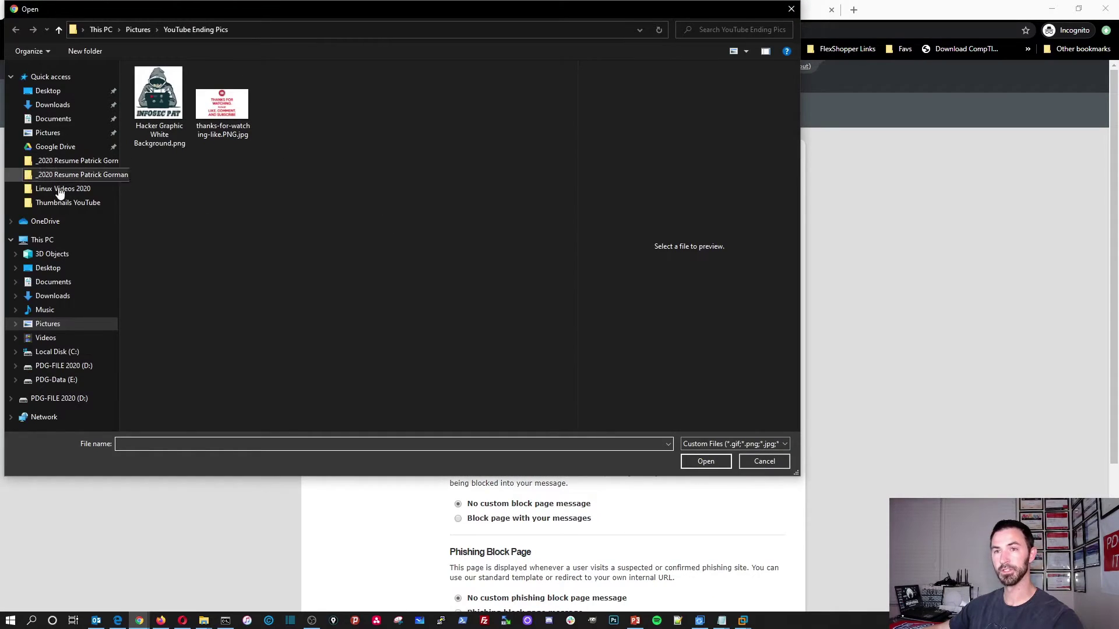
left_click(49, 135)
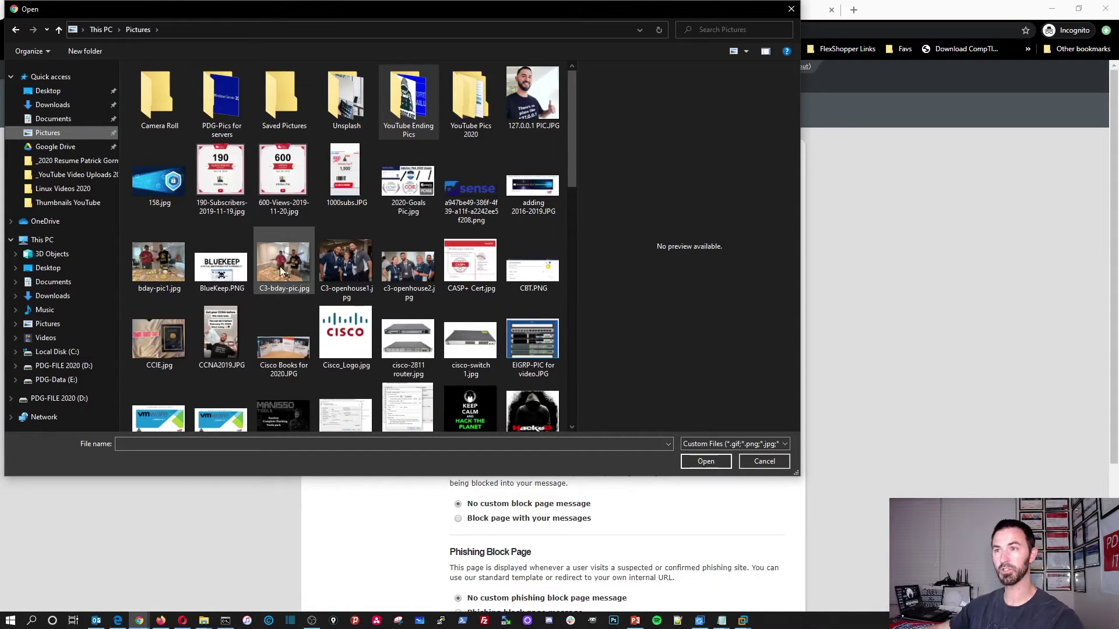
scroll(378, 283, "down", 3)
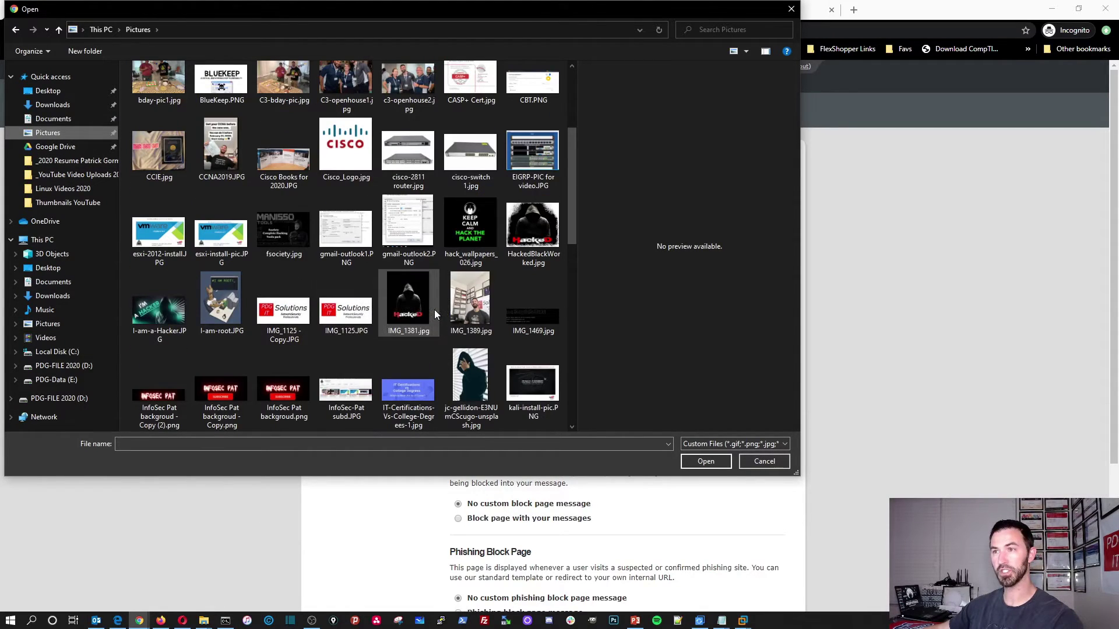
left_click(523, 246)
left_click(705, 460)
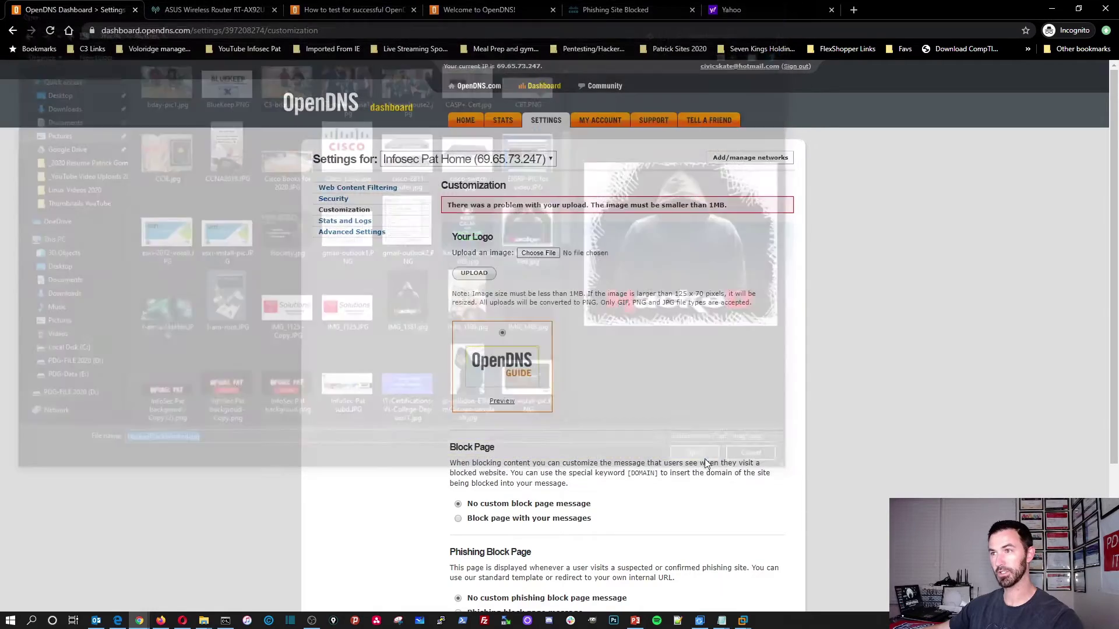
left_click(474, 273)
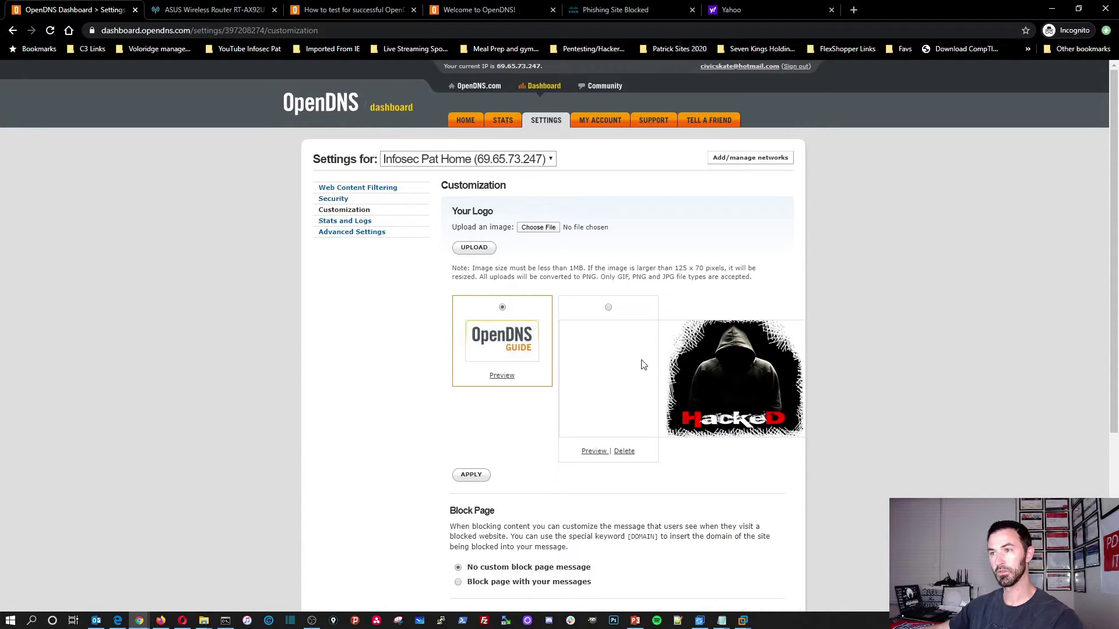
left_click(609, 308)
left_click(485, 475)
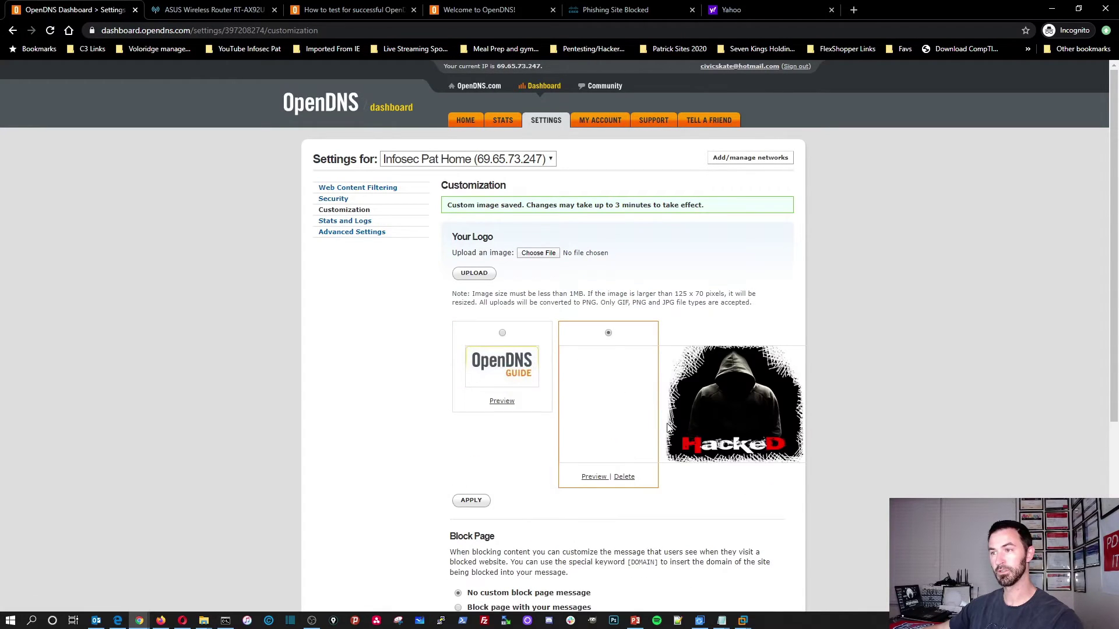
left_click(594, 478)
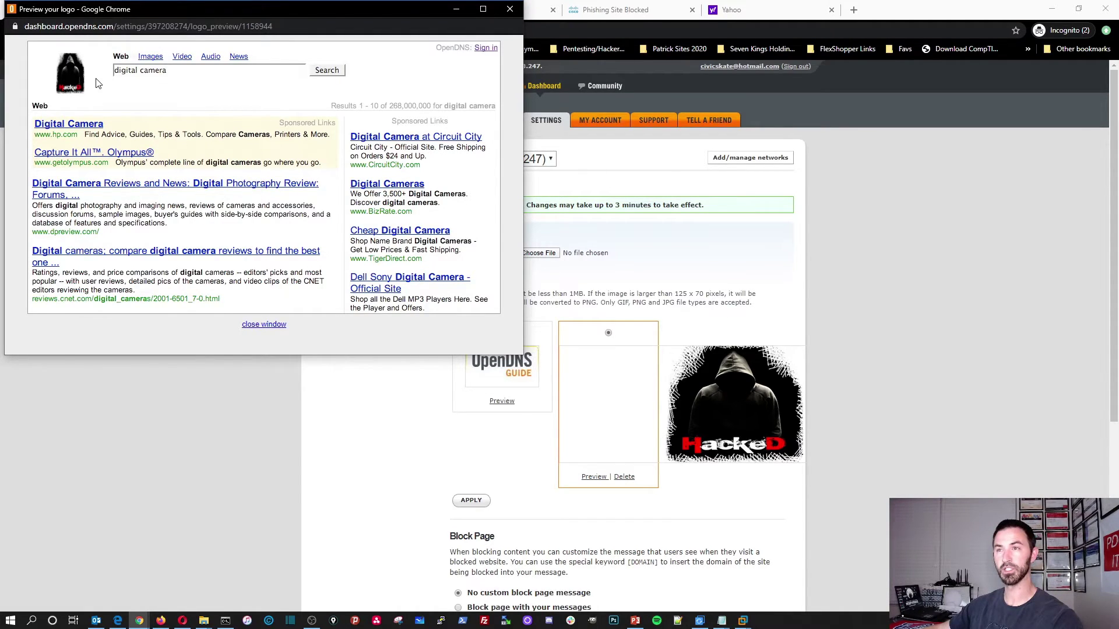
Enable custom block page messages and append 'Thank you' and a signature to the category message.
left_click(509, 8)
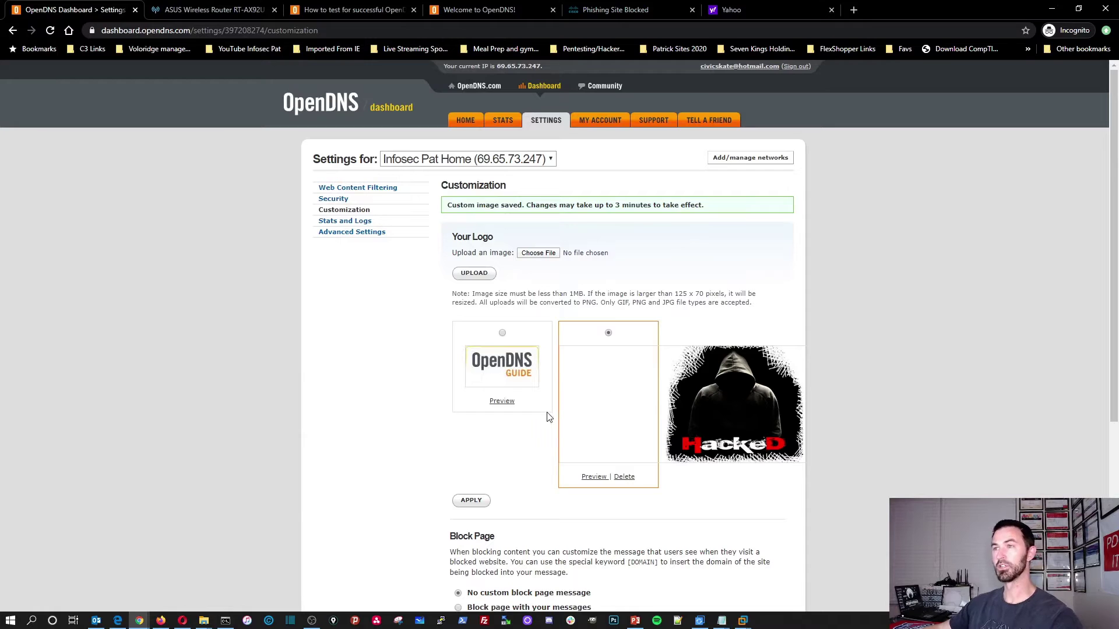
scroll(542, 408, "down", 3)
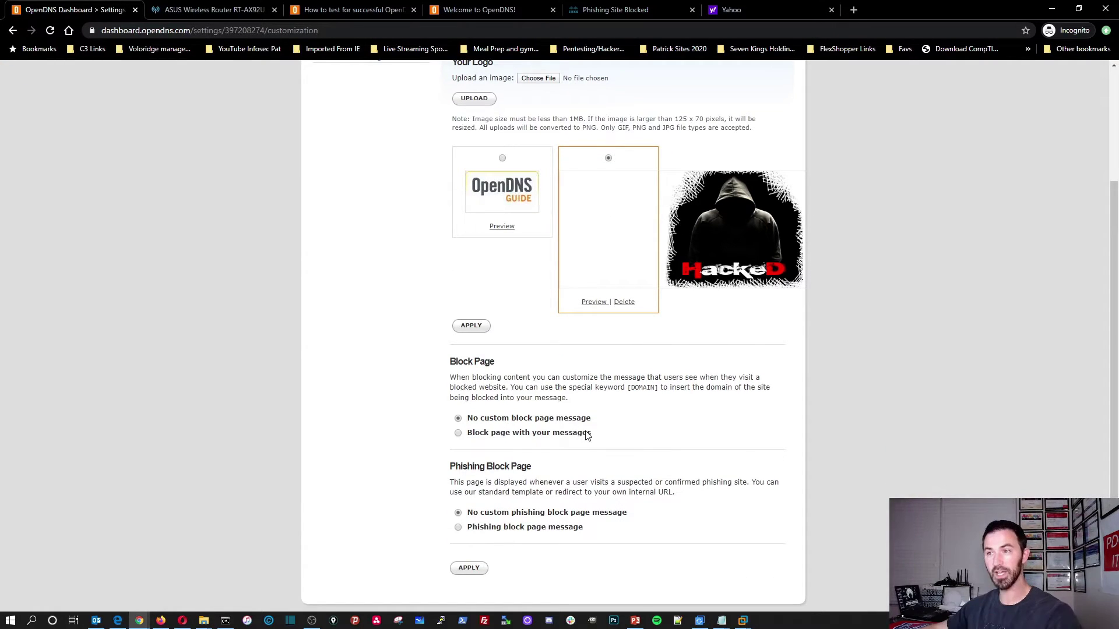
left_click(493, 436)
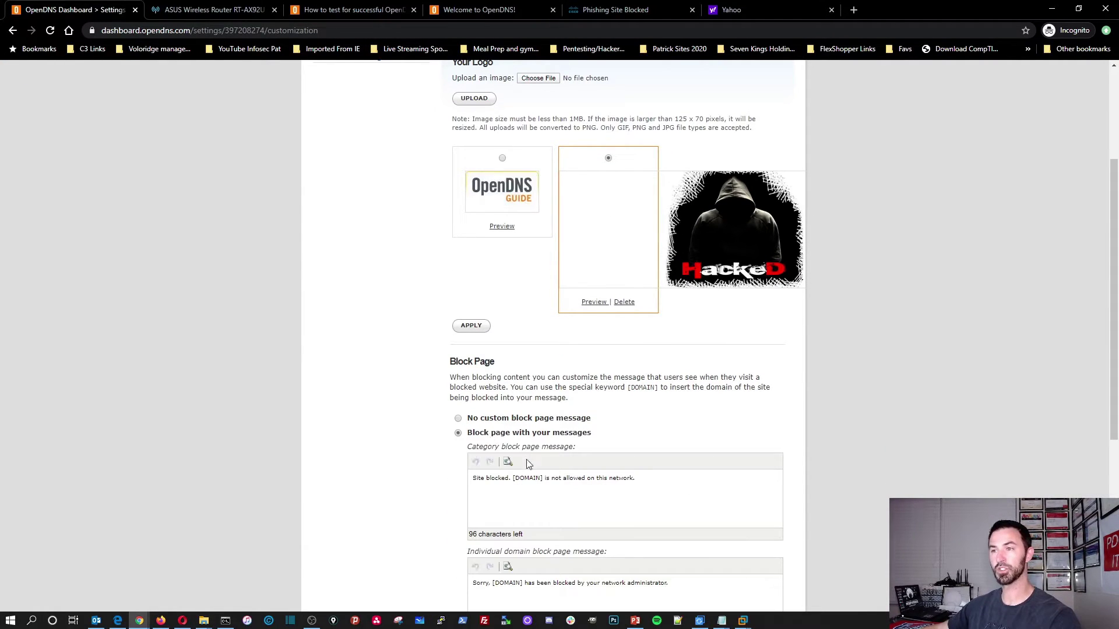
scroll(542, 493, "down", 2)
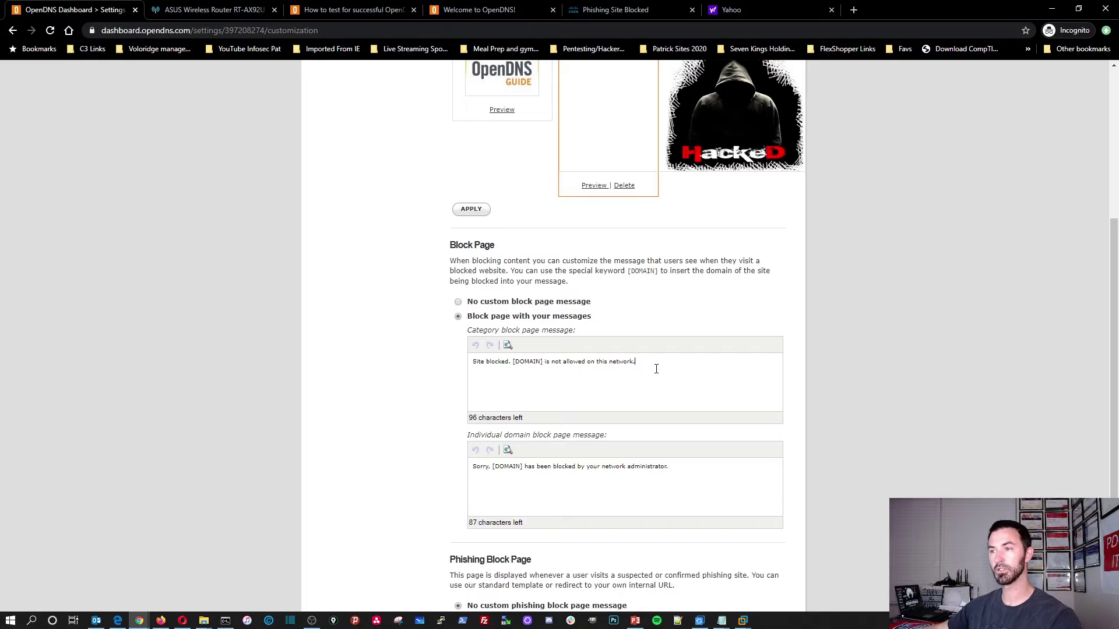
key("Return")
key("Return")
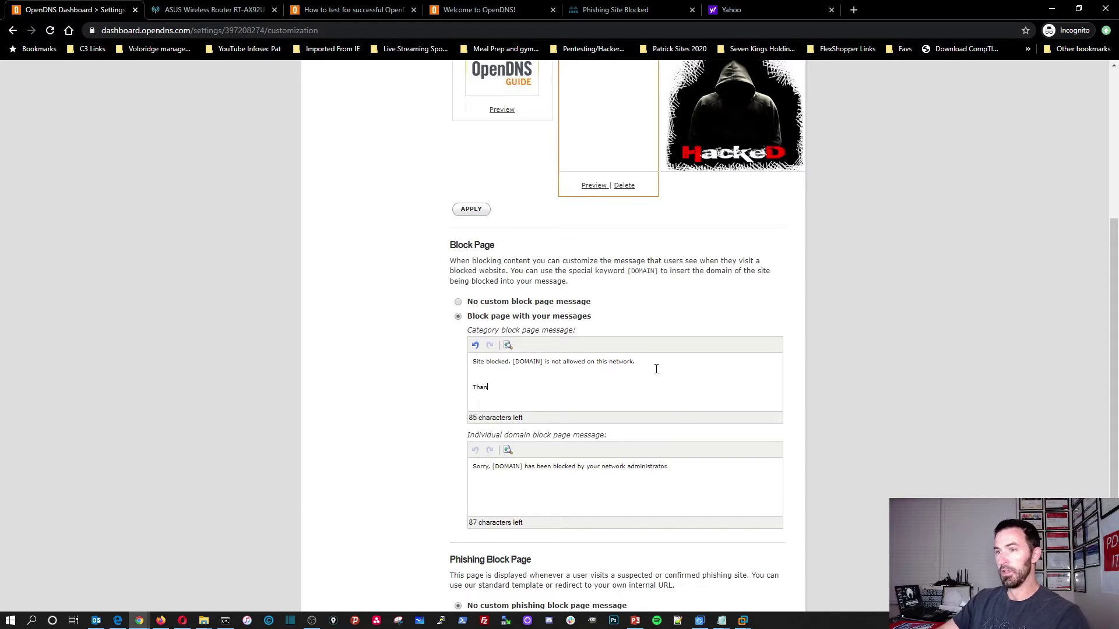
type("Thank you,")
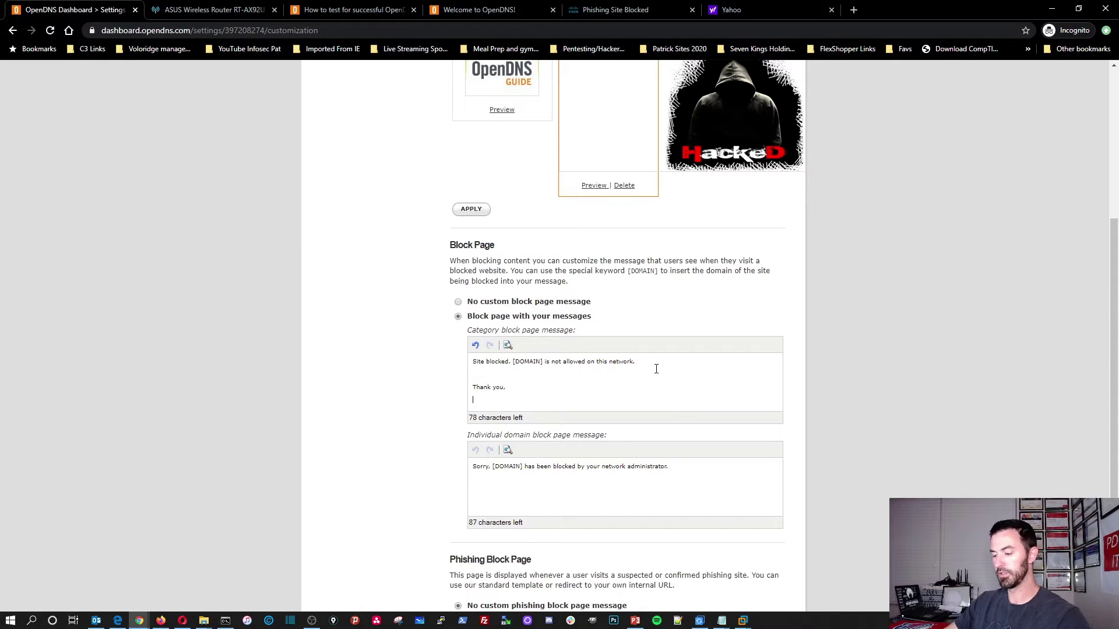
key("Return")
type("Infosec P")
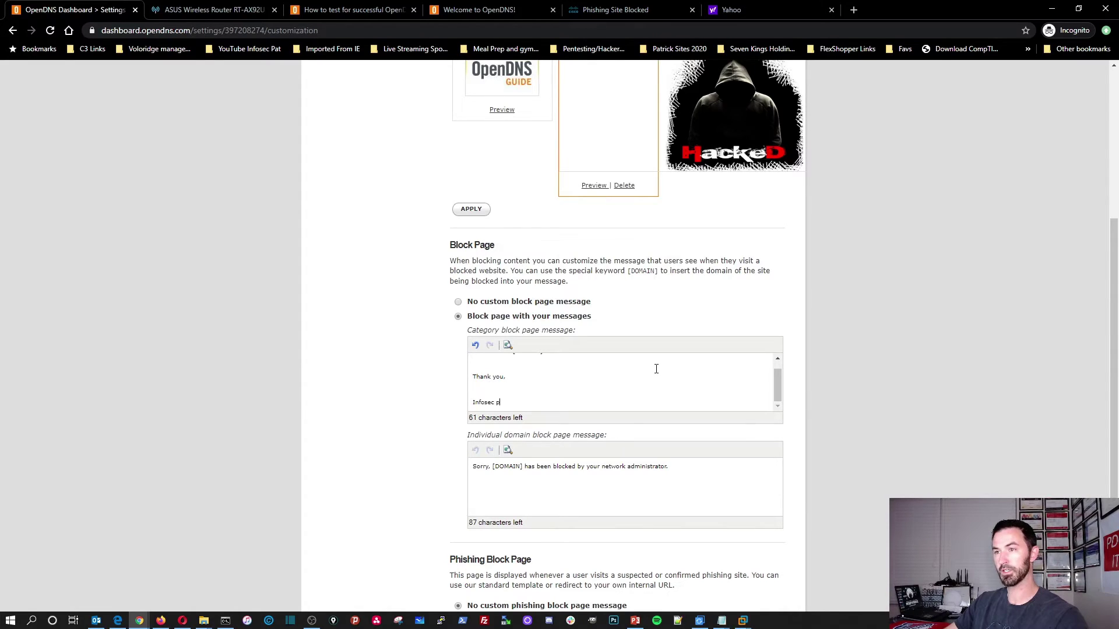
type("at")
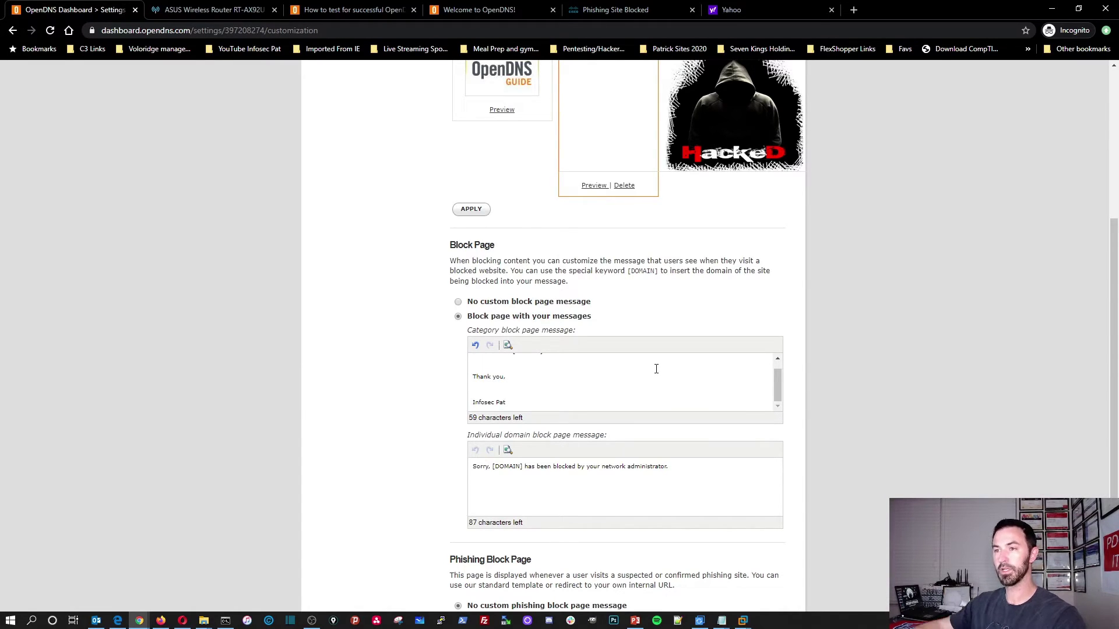
Copy the same sign-off into the individual-domain message and apply both messages.
scroll(470, 504, "down", 2)
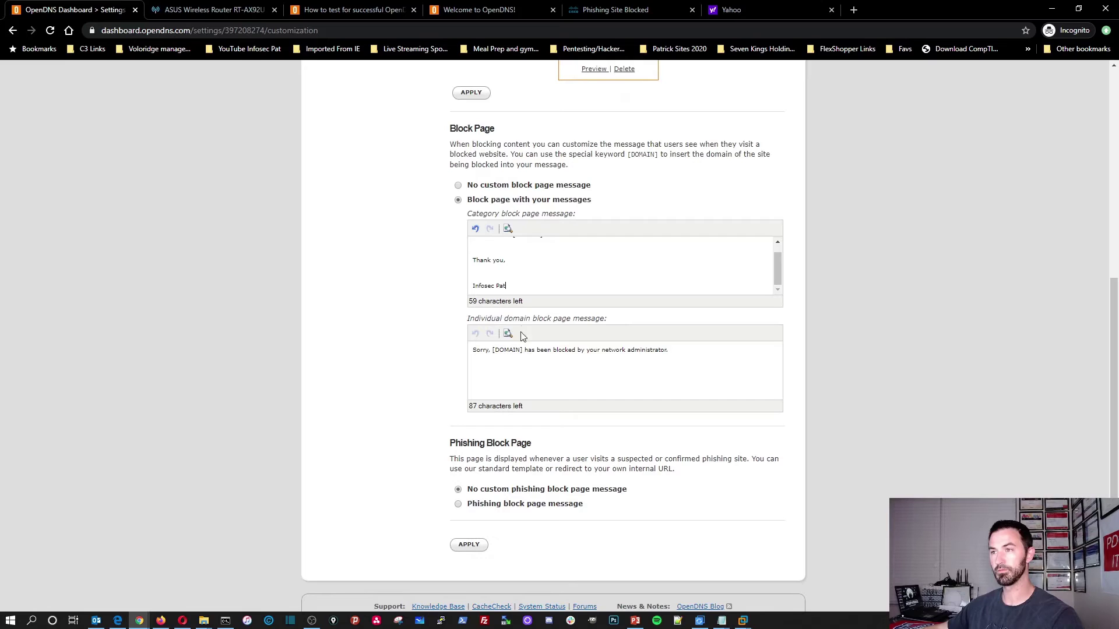
left_click_drag(523, 284, 462, 258)
key("ctrl+c")
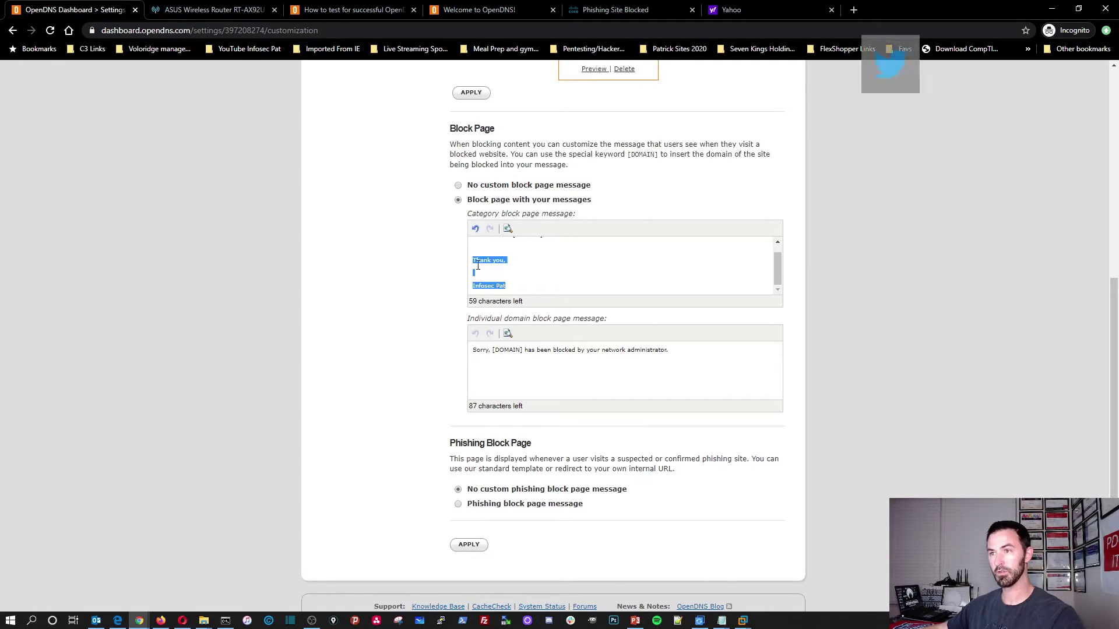
left_click(521, 350)
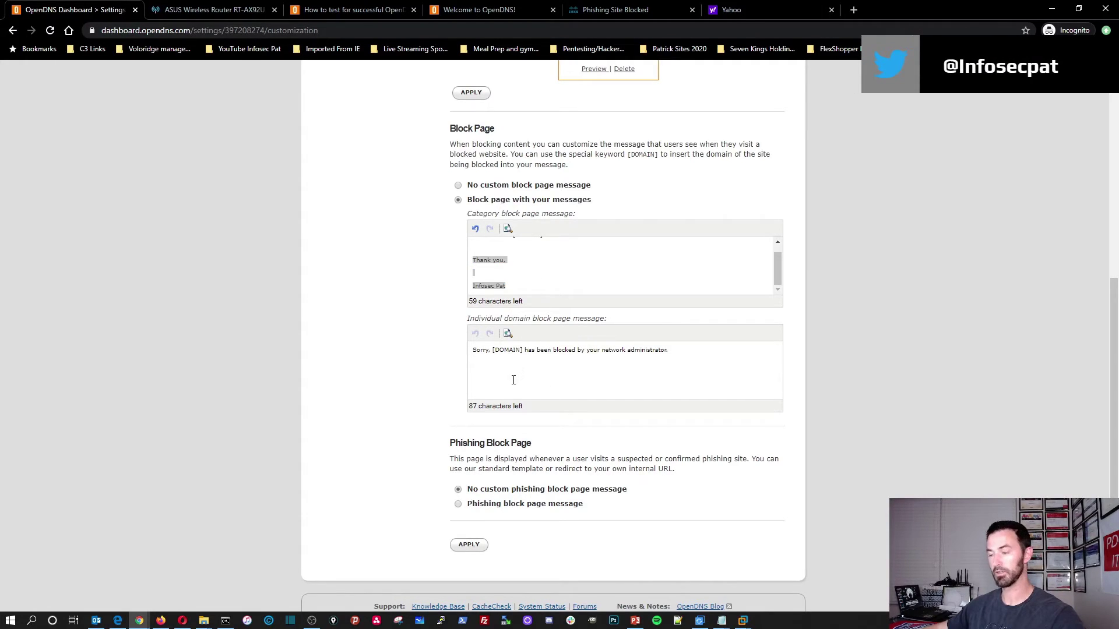
key("Return")
key("Return")
key("ctrl+v")
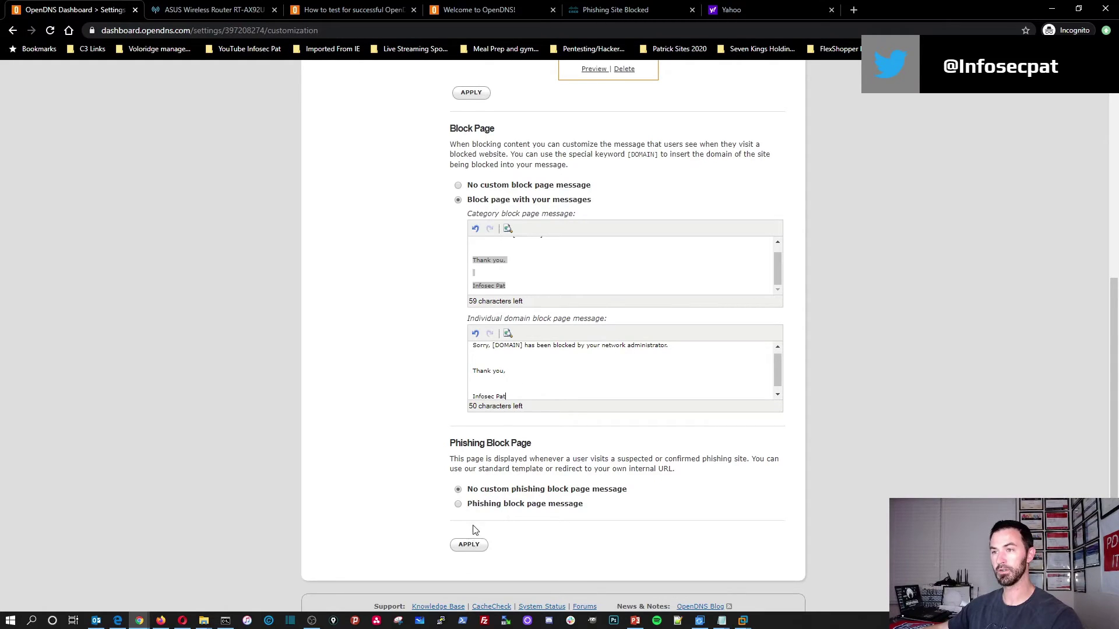
left_click(483, 547)
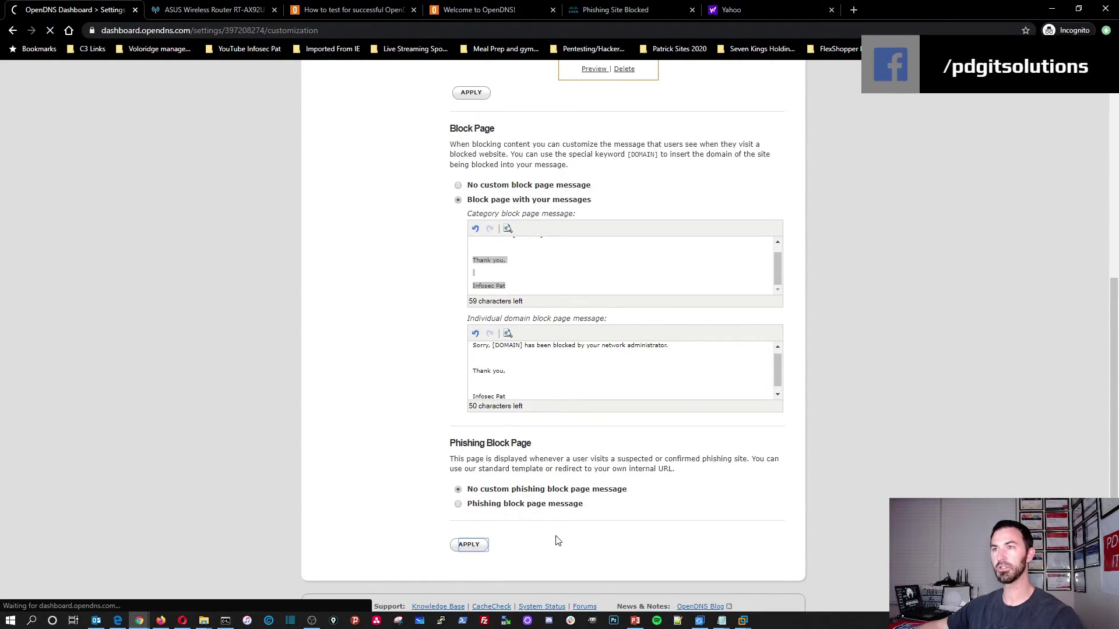
scroll(388, 471, "down", 3)
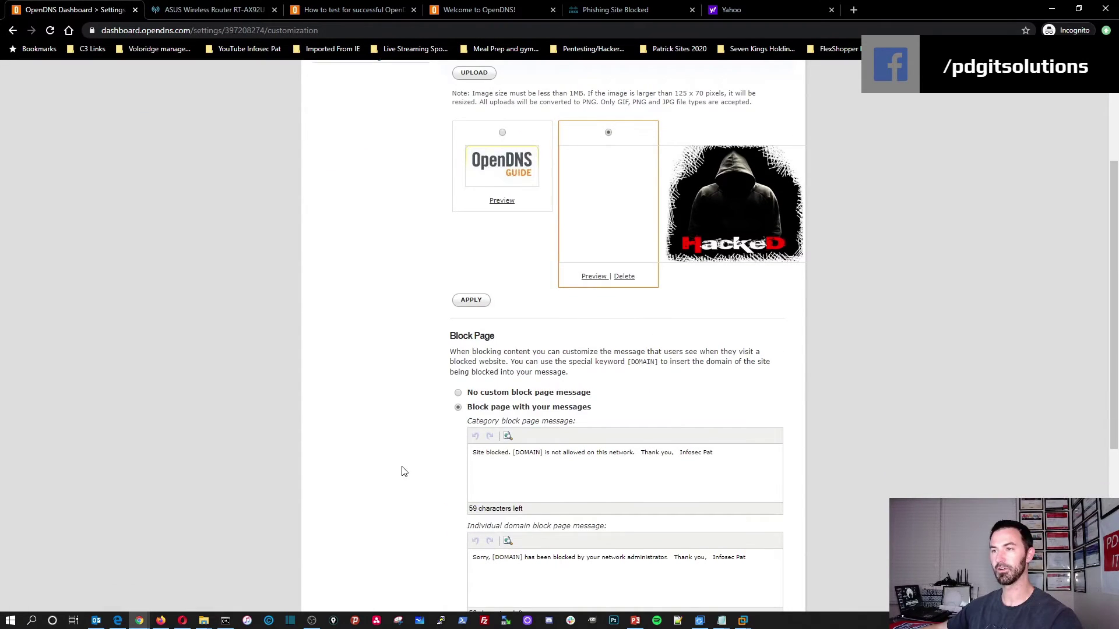
scroll(405, 471, "down", 3)
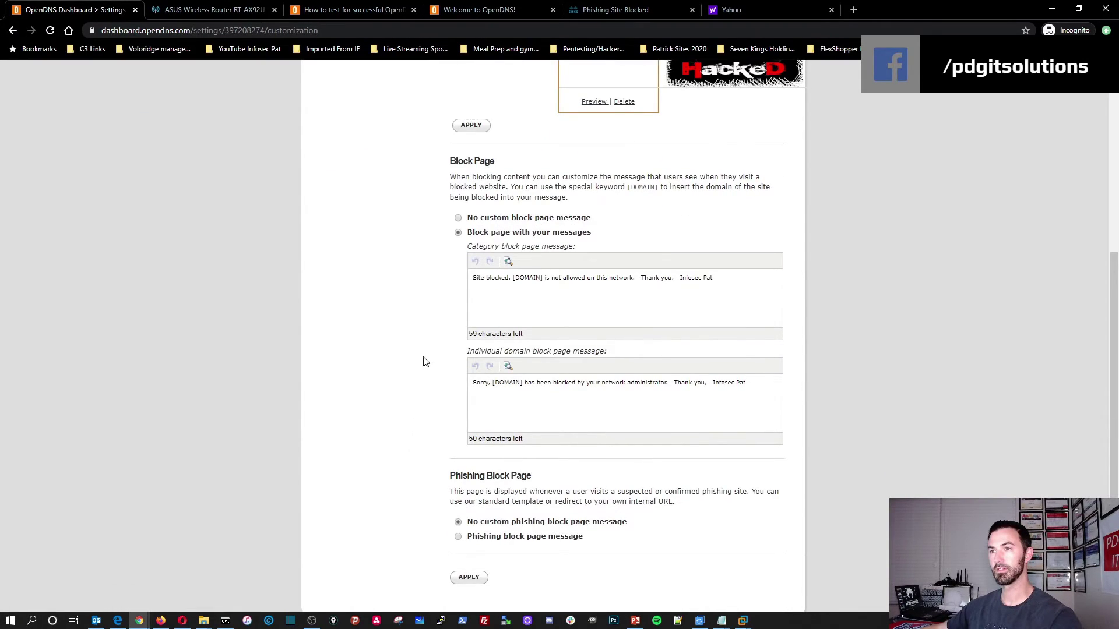
scroll(410, 404, "up", 6)
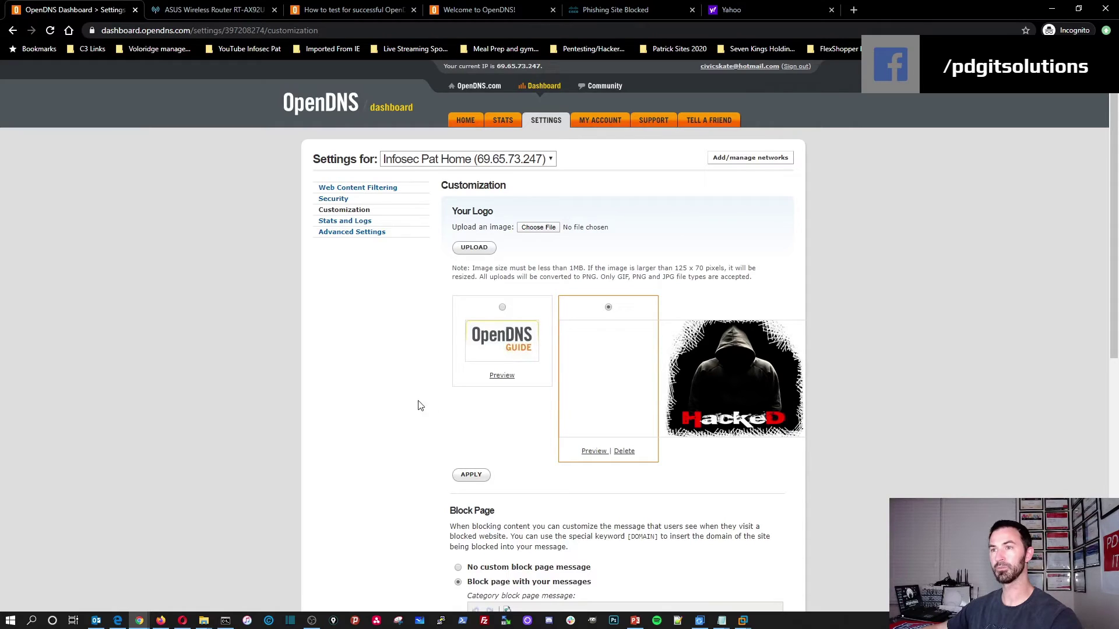
Browse Stats and Logs, Advanced Settings, My Account and Stats, then reload the Dashboard home page.
left_click(347, 221)
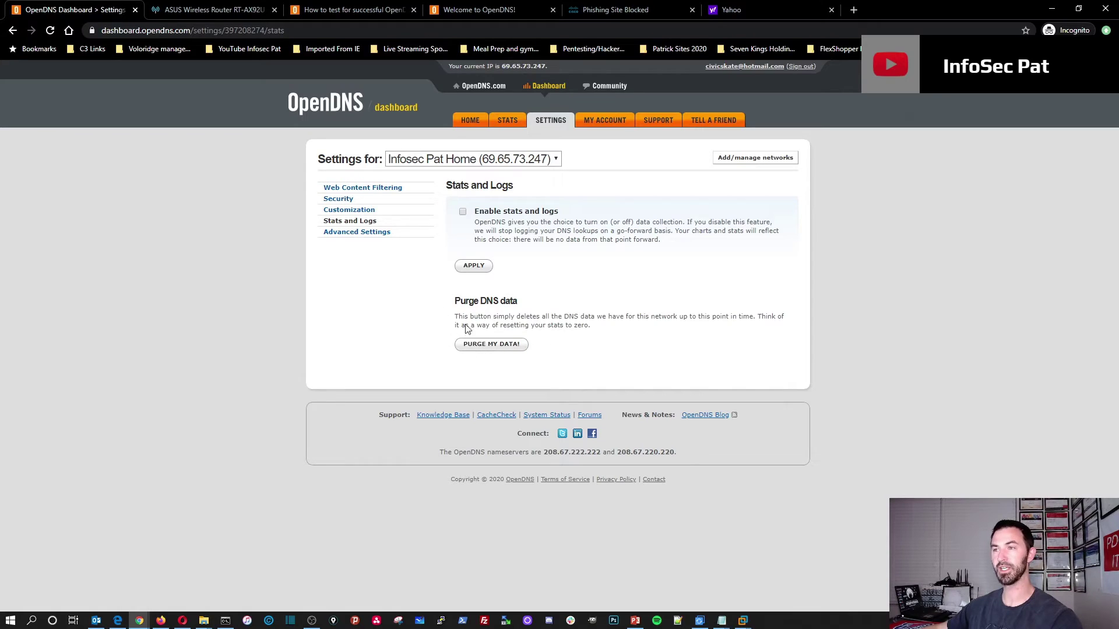
left_click(369, 234)
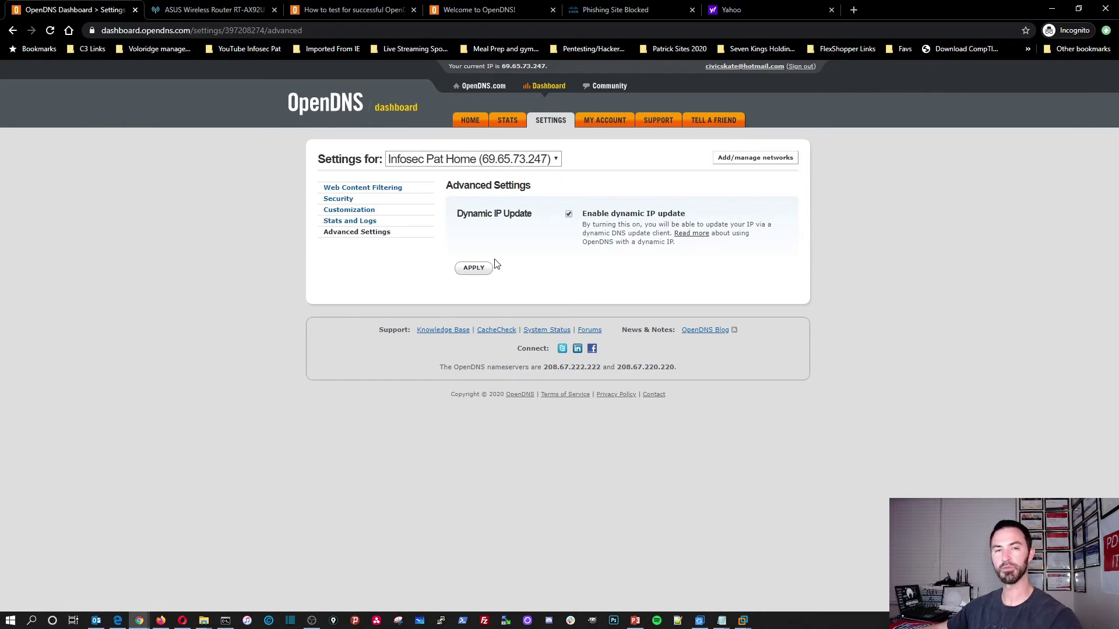
left_click(601, 122)
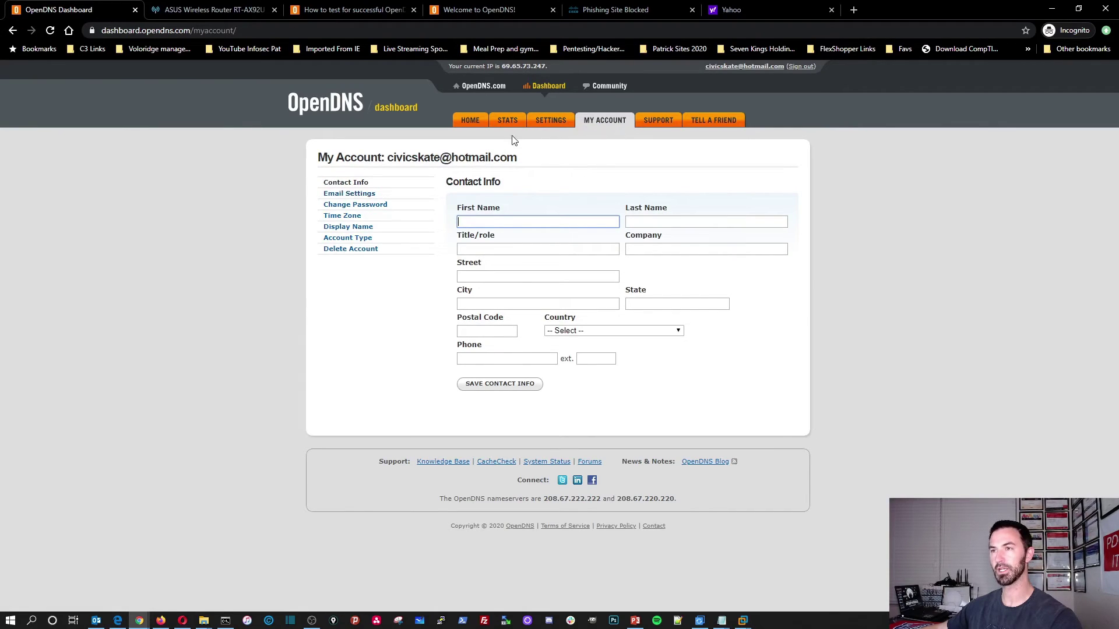
left_click(507, 121)
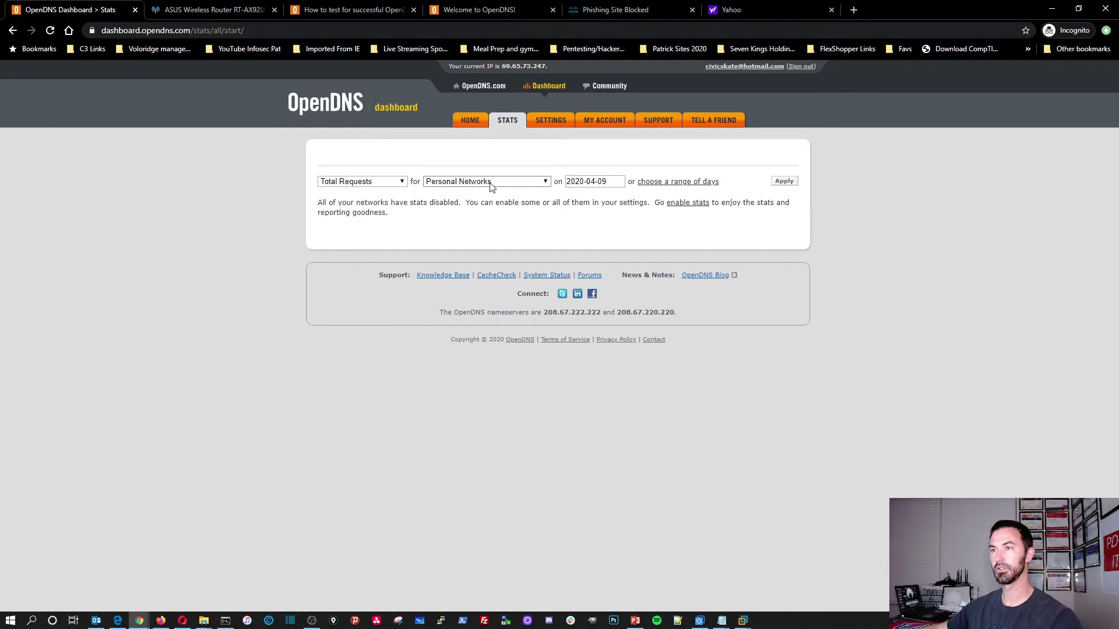
left_click(468, 121)
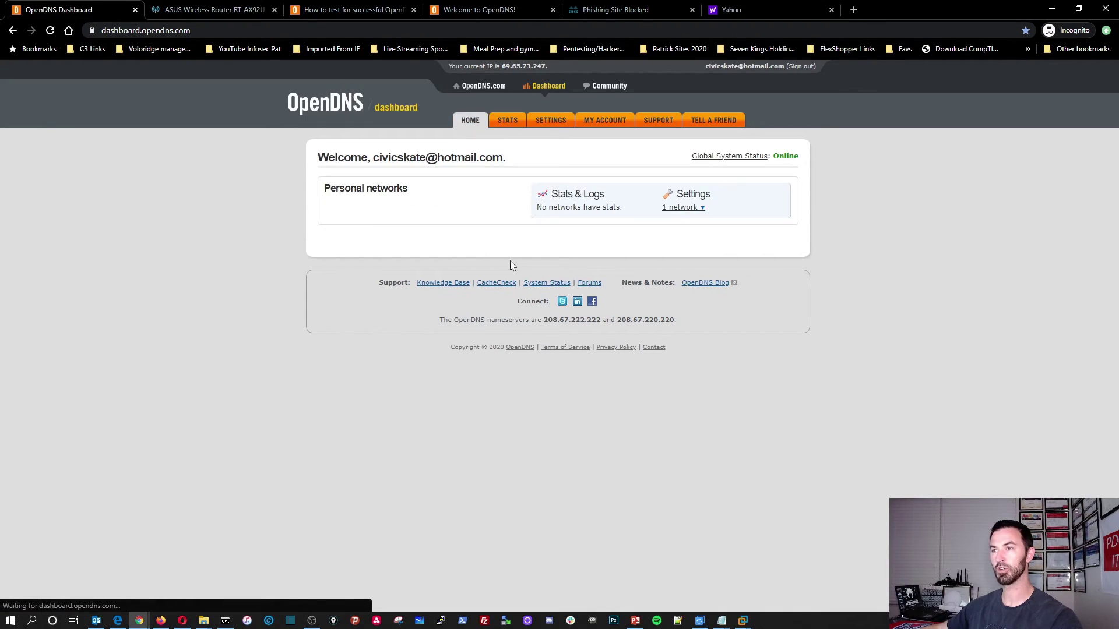
left_click(50, 30)
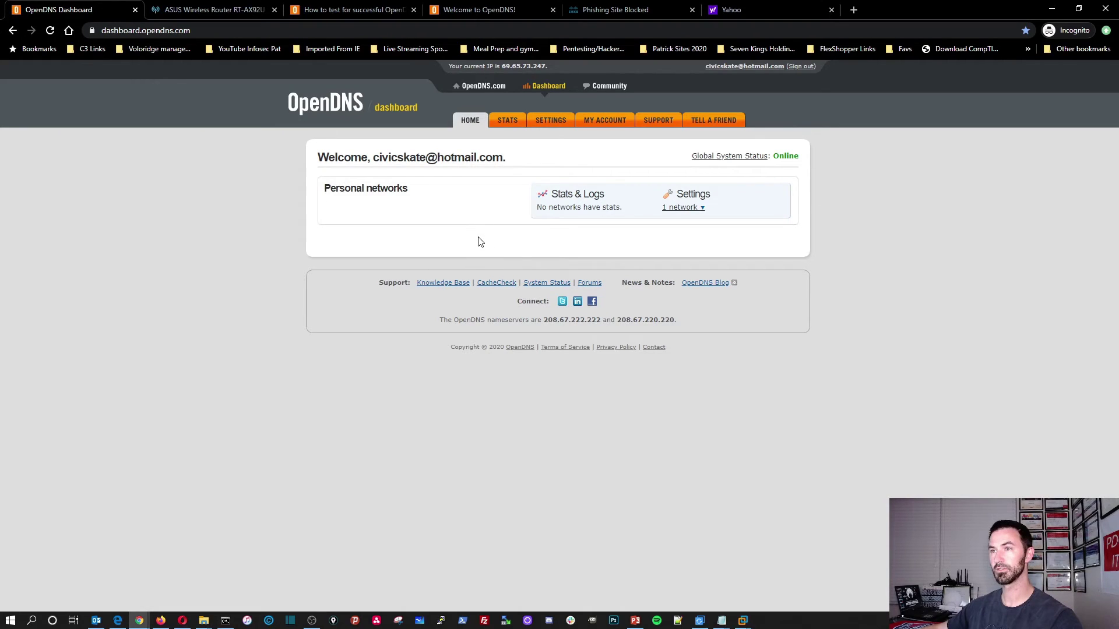
Open the home network's Web Content Filtering settings and close the Yahoo tab.
left_click(556, 123)
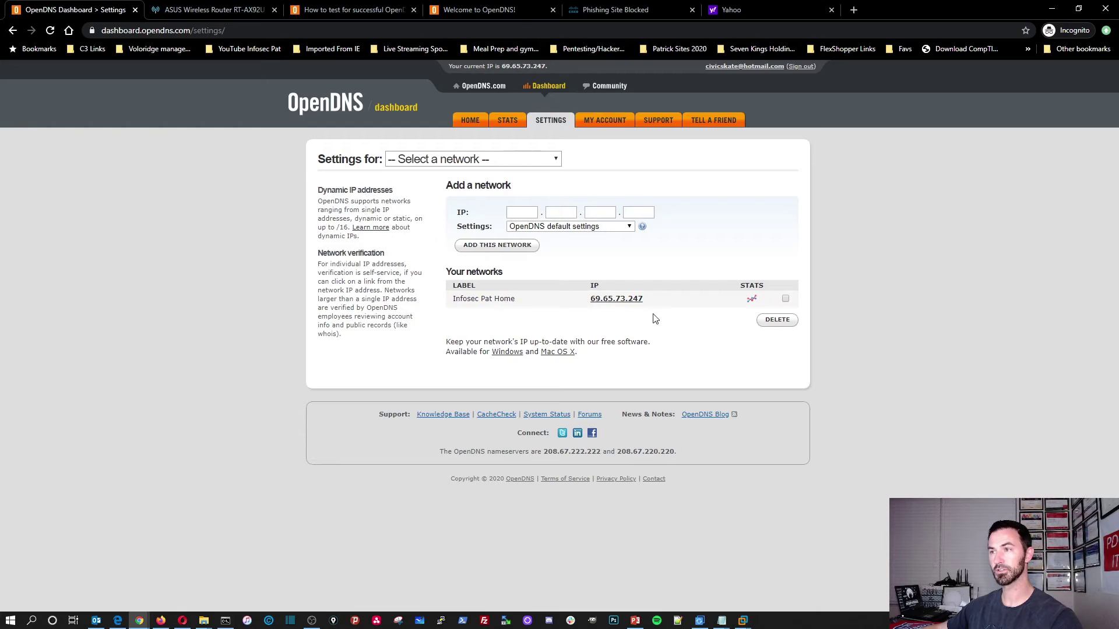
left_click(617, 301)
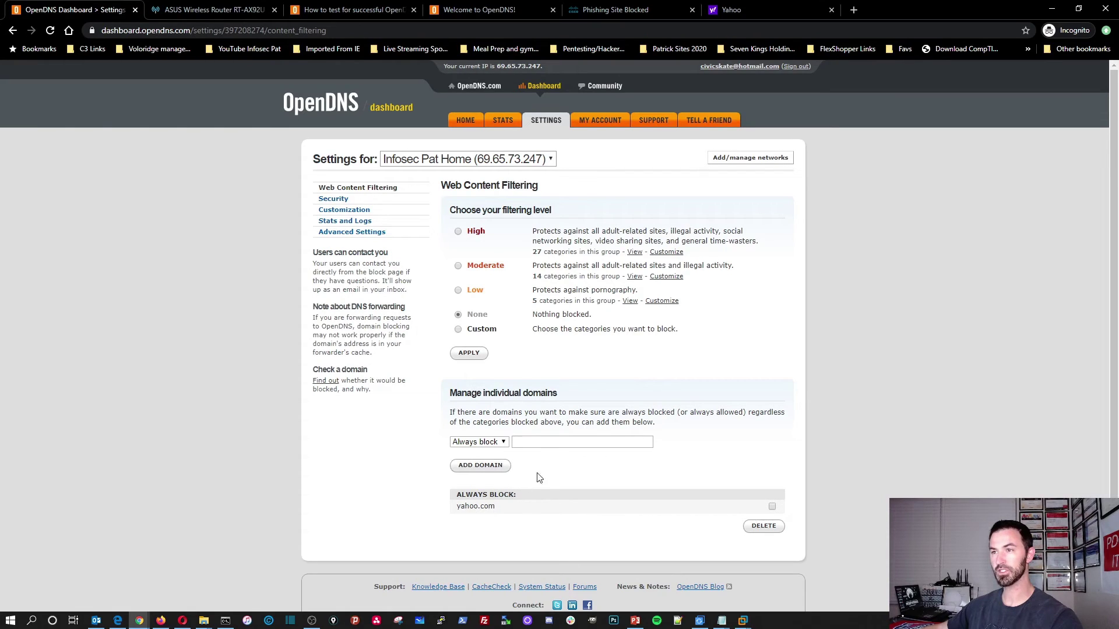
left_click(737, 13)
left_click(831, 10)
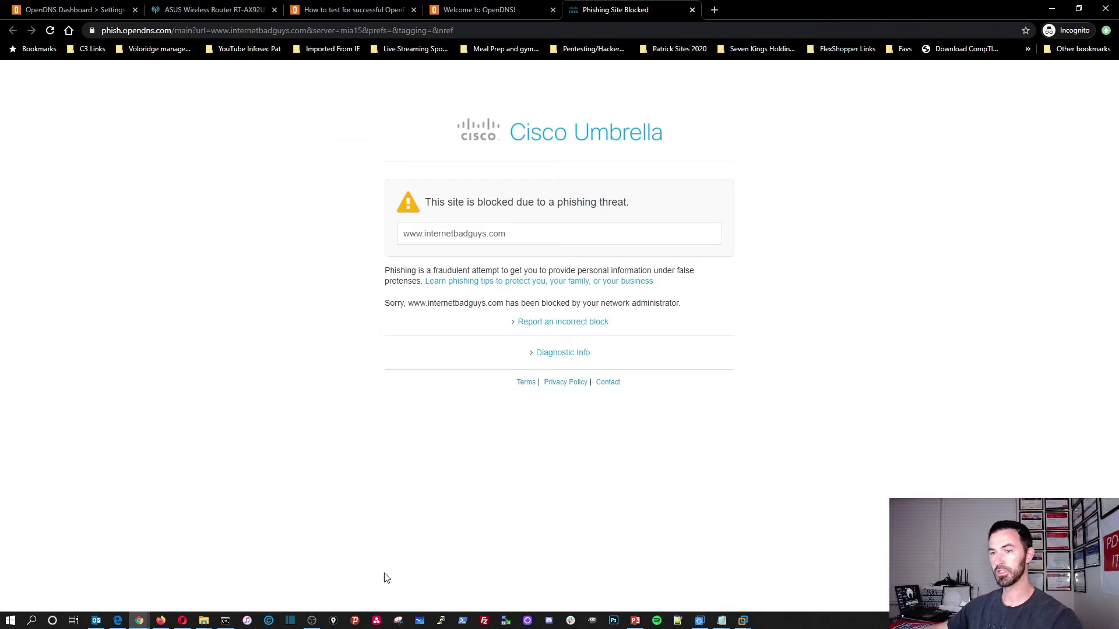
left_click(225, 621)
left_click(321, 382)
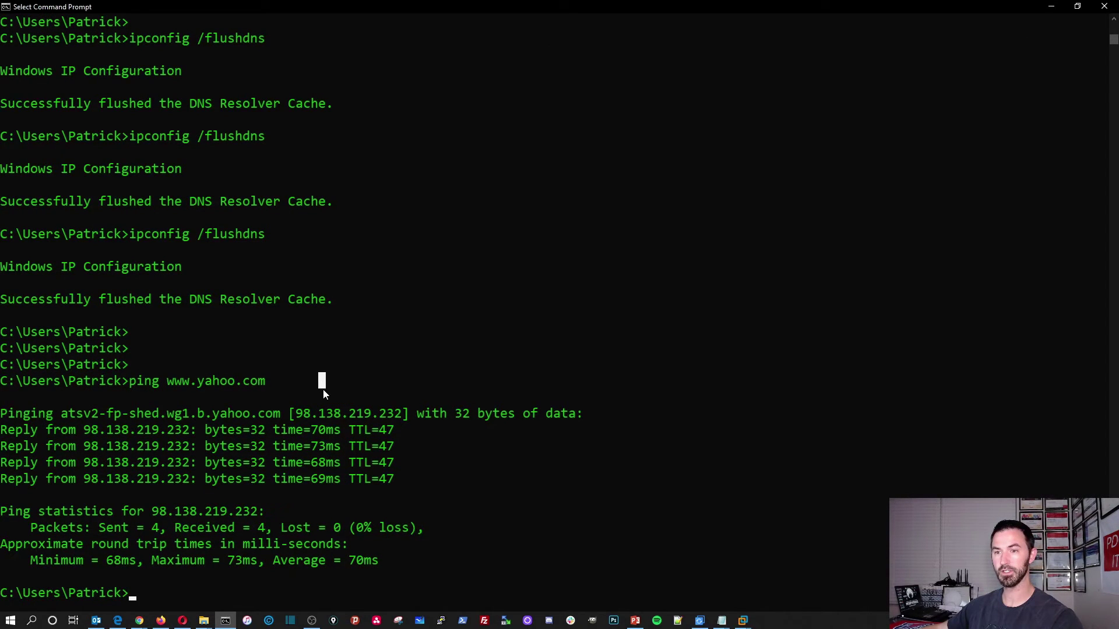
key("Escape")
key("Up")
key("Return")
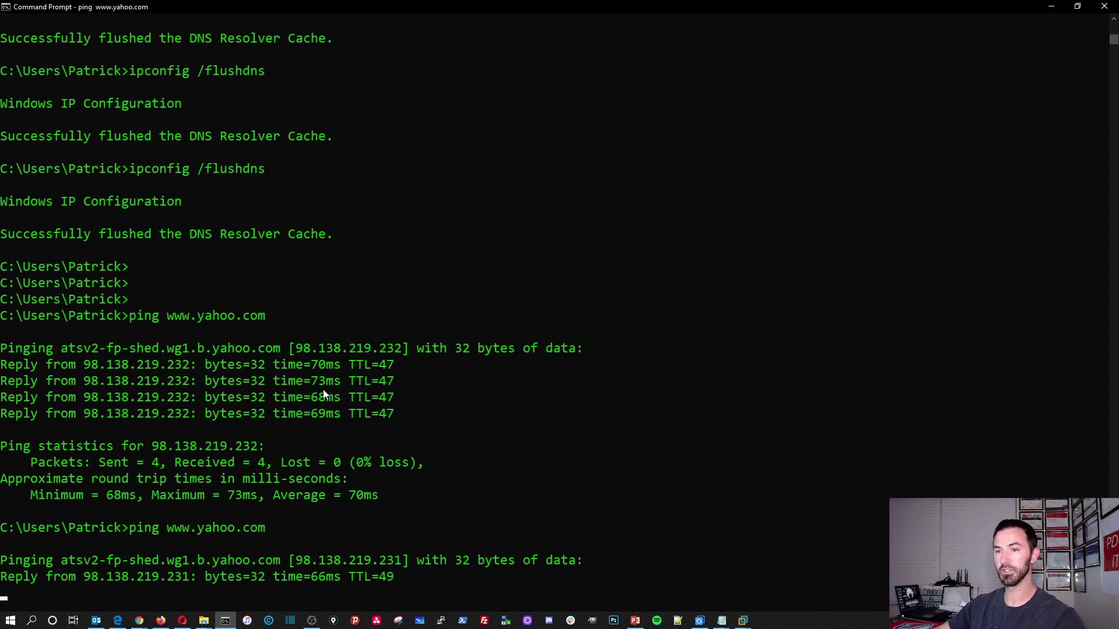
type("Control-C")
key("ctrl+c")
type("Thank you,")
key("Return")
key("Return")
key("Return")
key("Return")
type("Infosec Pat")
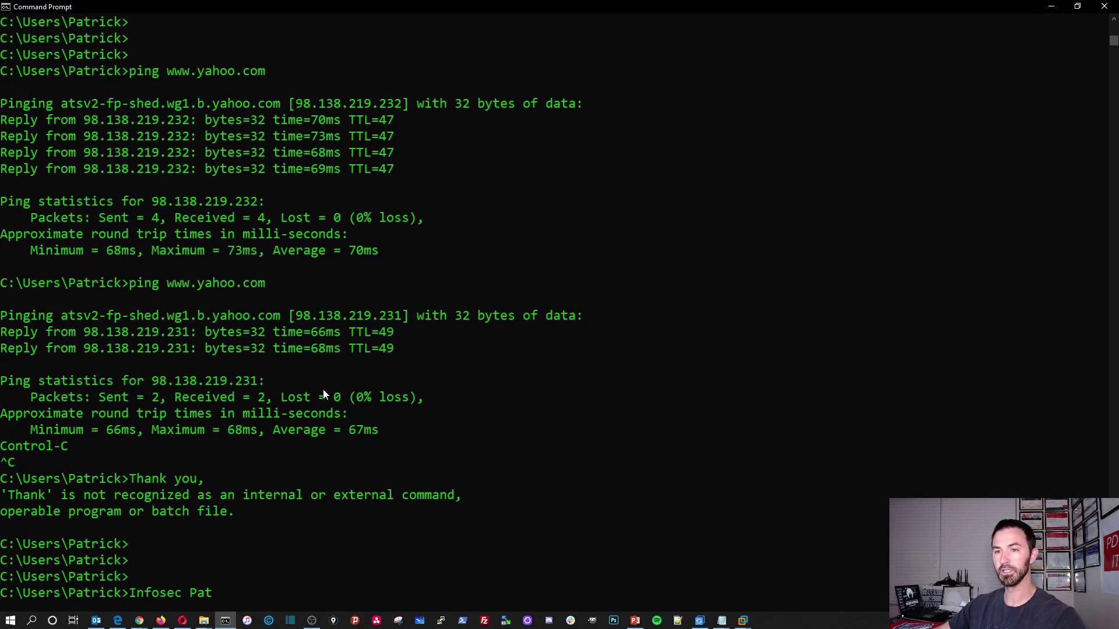
Run ipconfig /flushdns three times to clear the DNS resolver cache.
key("Up")
key("Up")
key("Up")
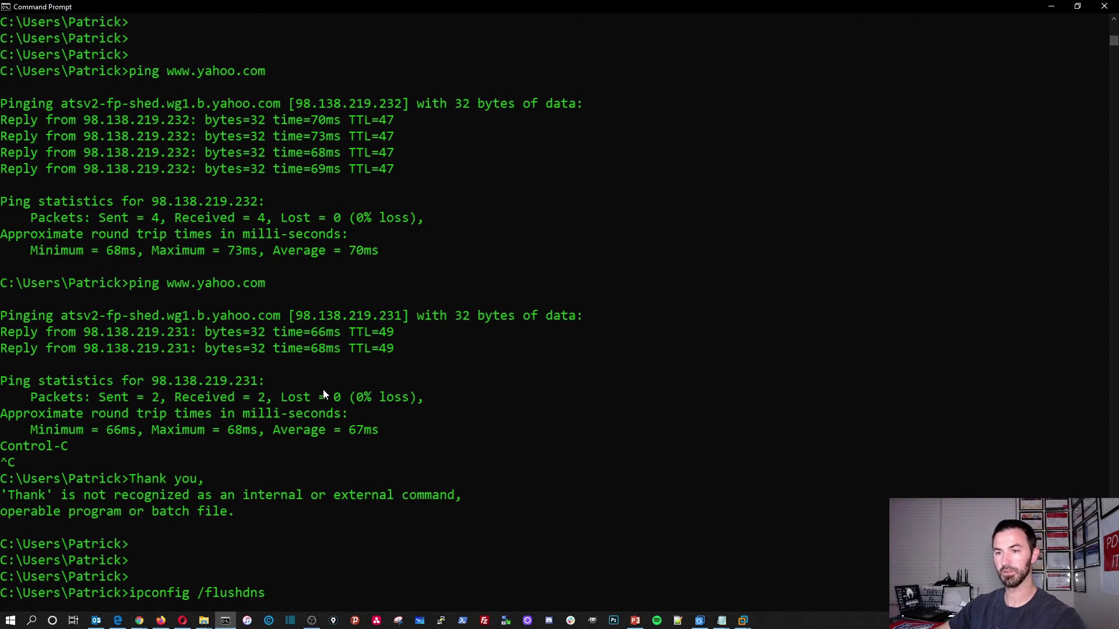
key("Return")
key("Up")
key("Return")
key("Up")
key("Return")
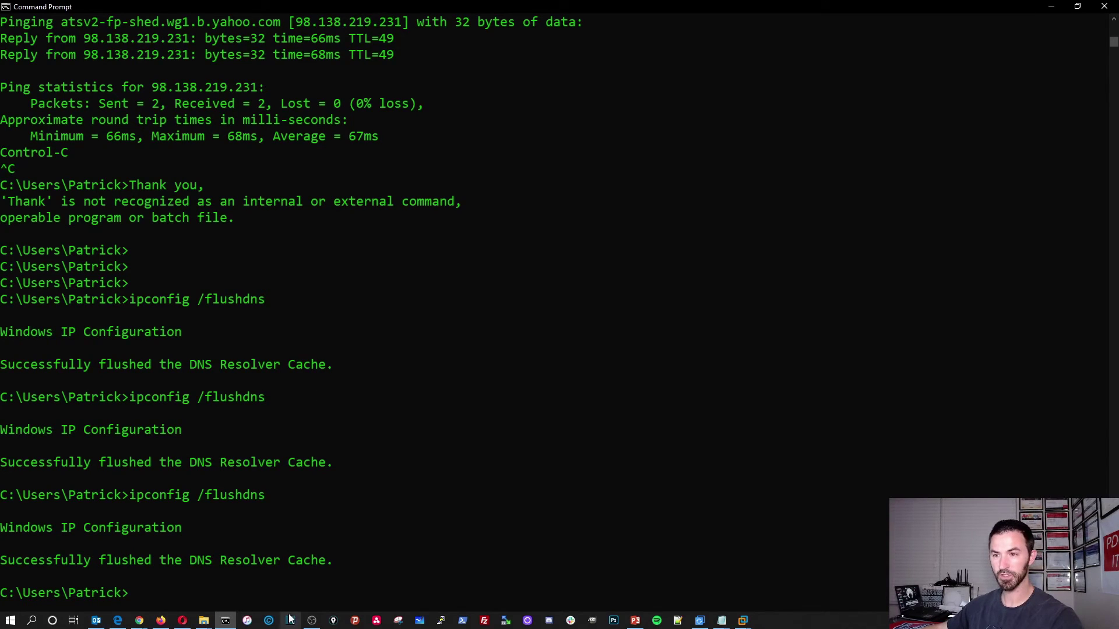
right_click(118, 620)
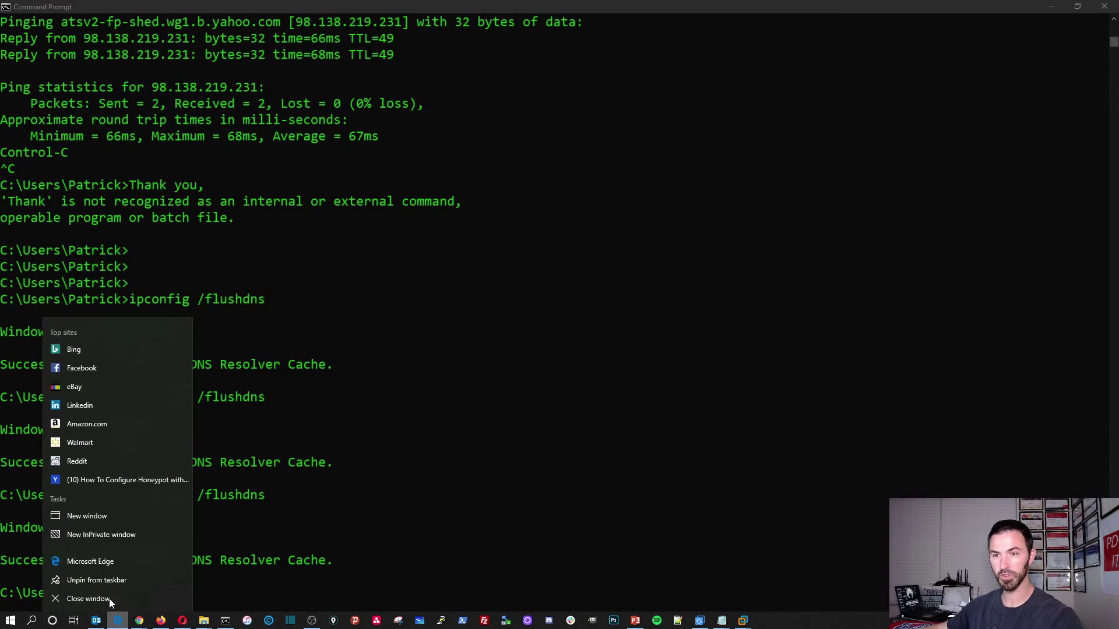
In an Edge InPrivate window, load google.com and then yahoo.com, which opens unblocked.
left_click(102, 536)
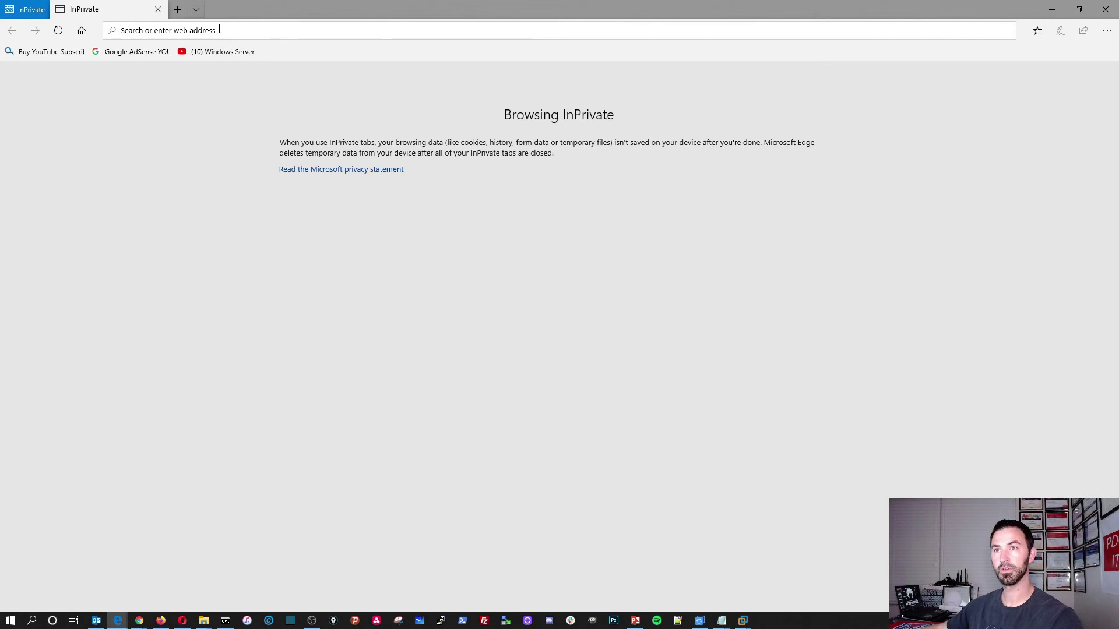
type("yagh")
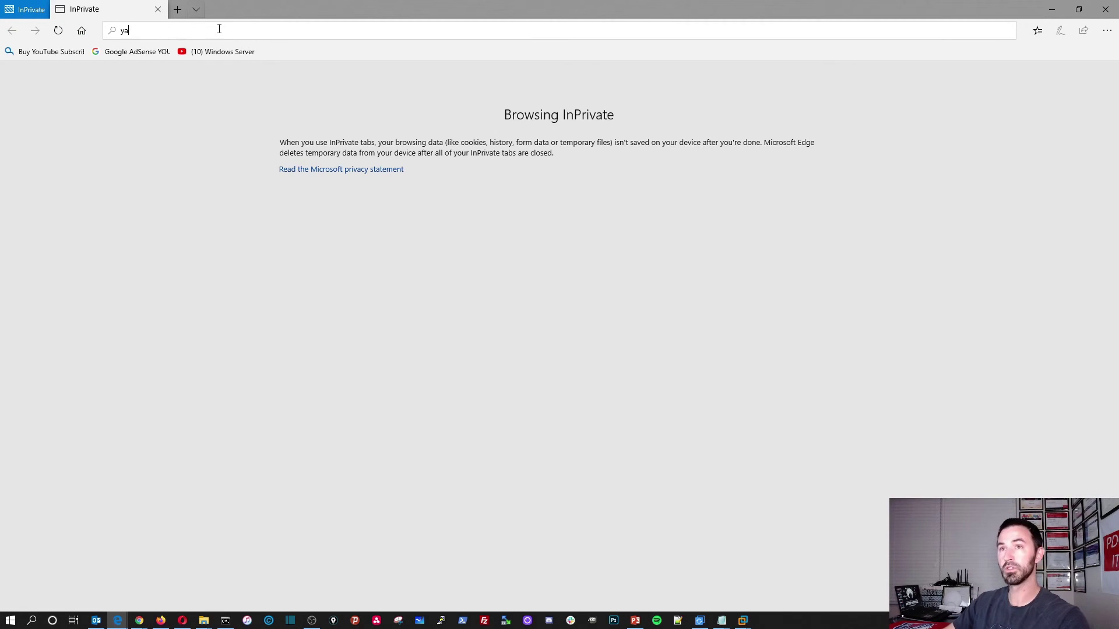
key("BackSpace")
key("BackSpace")
type("google")
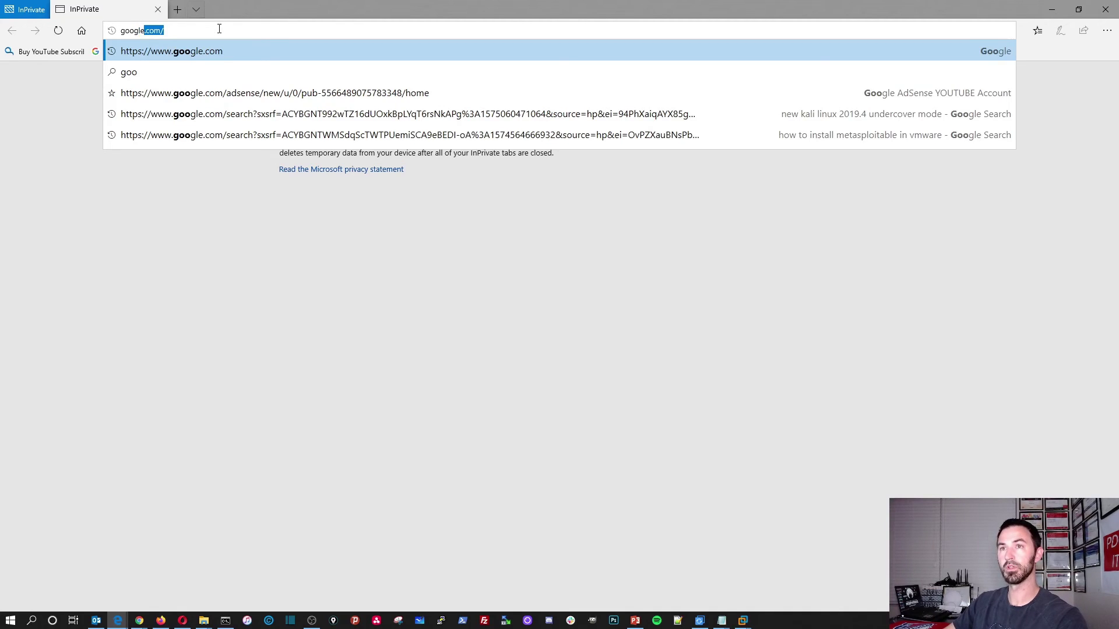
key("Return")
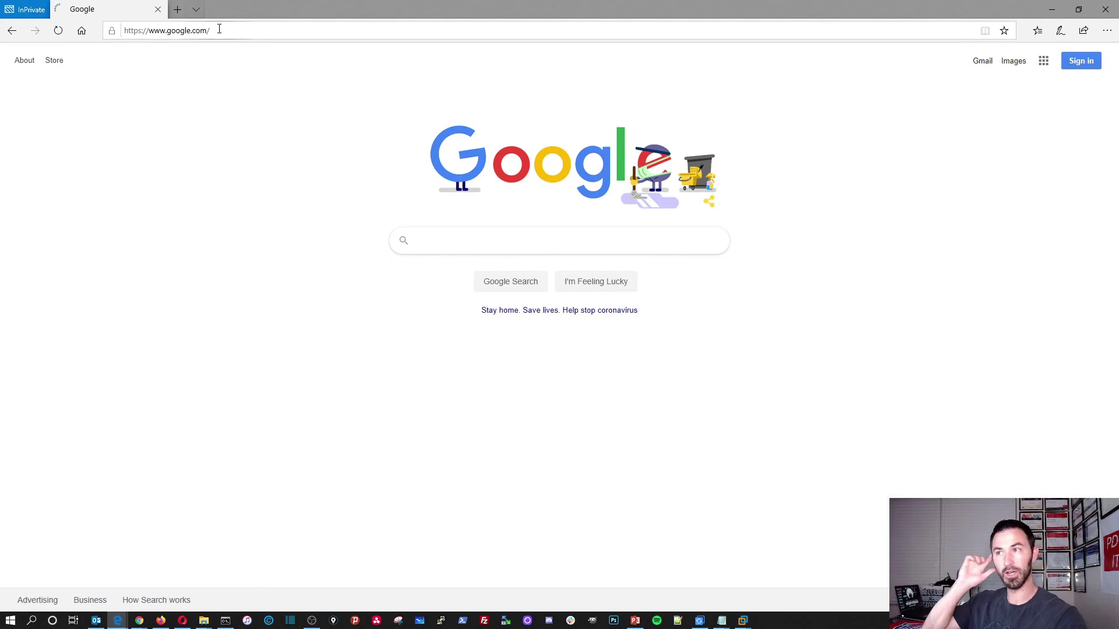
left_click(200, 30)
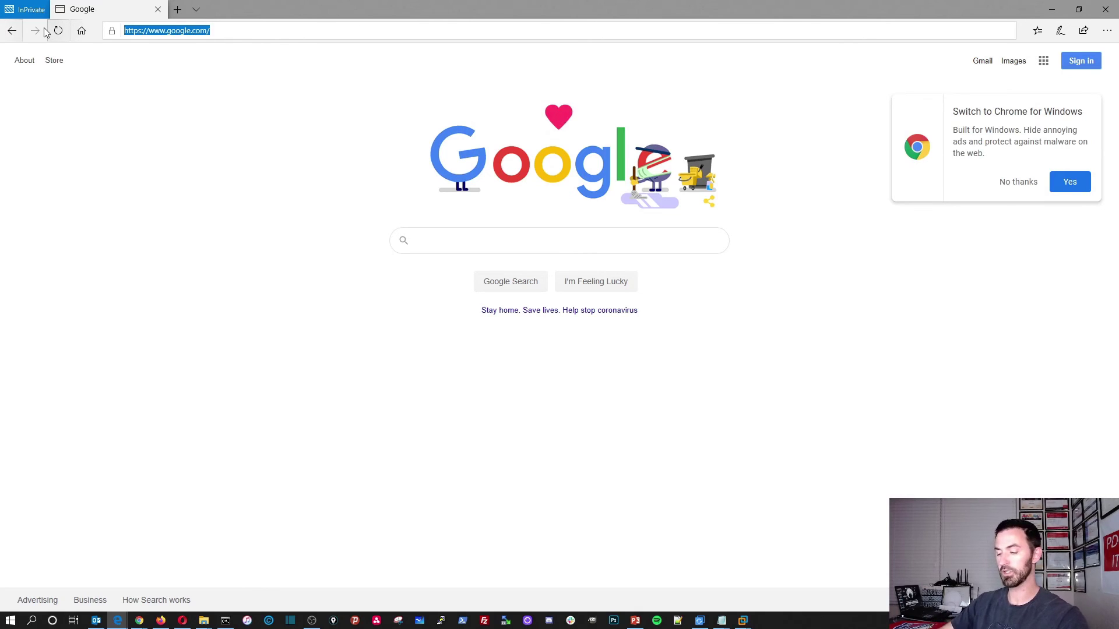
type("yahoo.c")
key("Return")
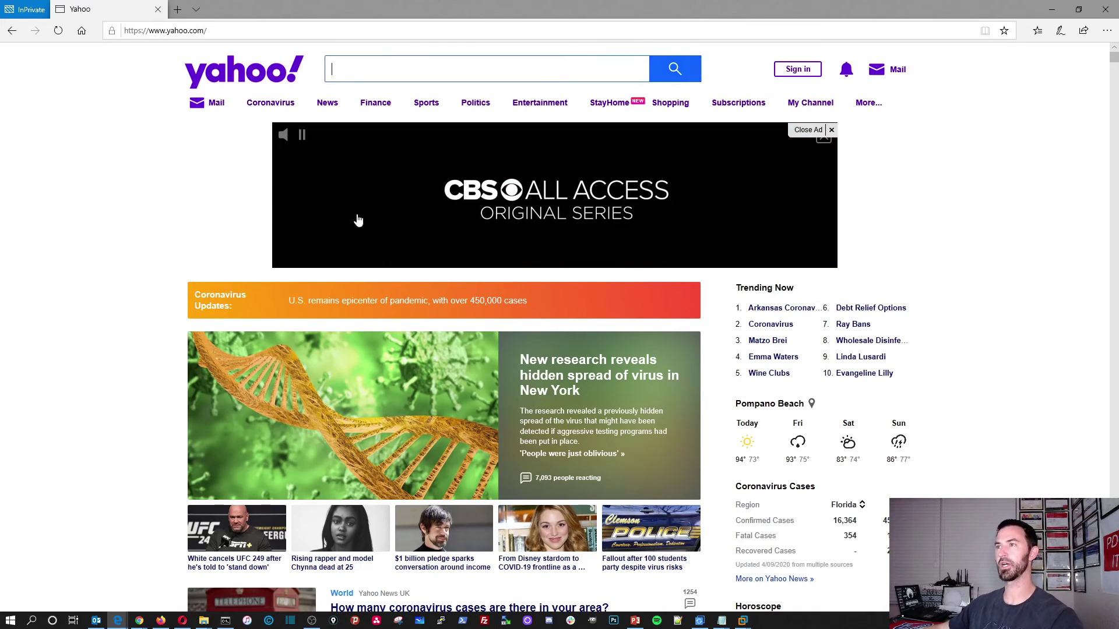
Minimize Edge and return to Command Prompt with fresh empty prompts.
left_click(1062, 10)
left_click(693, 284)
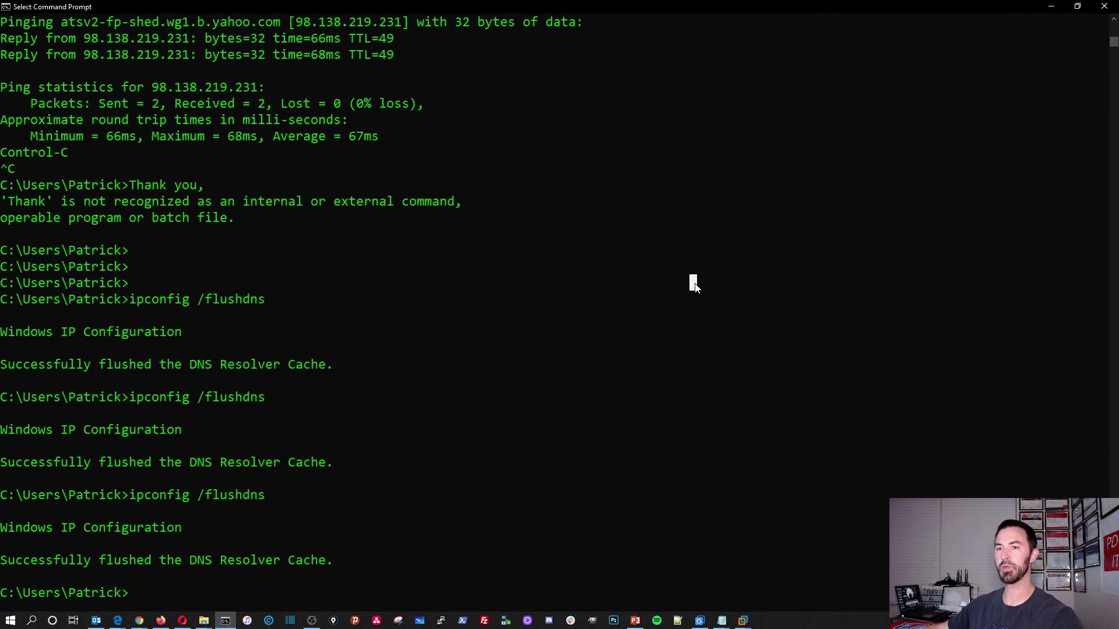
key("Return")
key("Return")
key("Return")
key("Return")
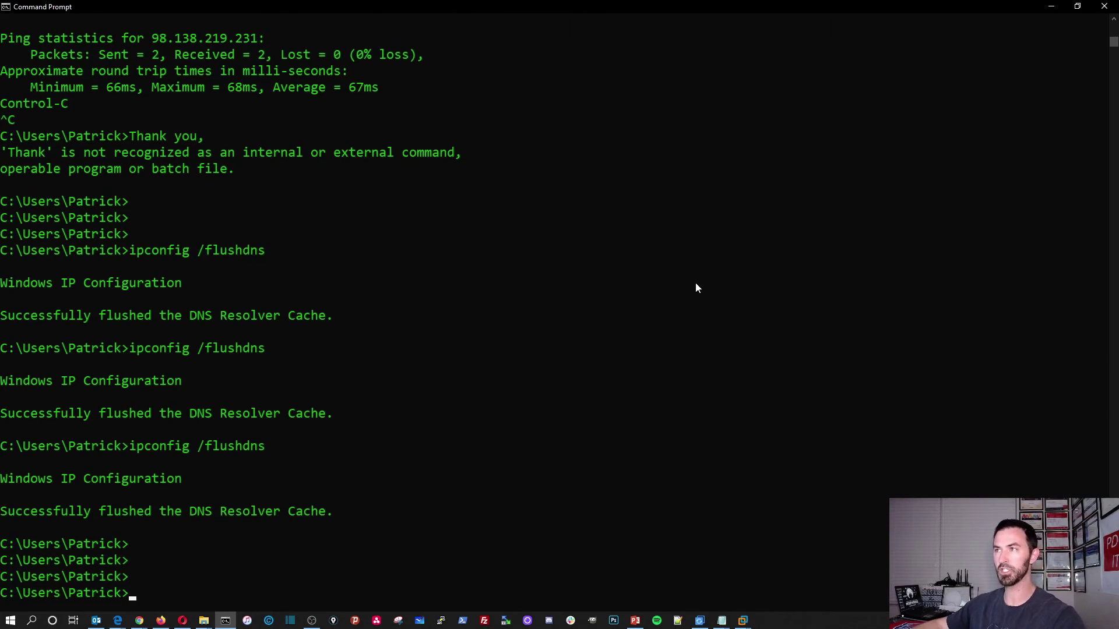
Delete yahoo.com from the Always Block list and return to the Welcome to OpenDNS page.
left_click(1051, 6)
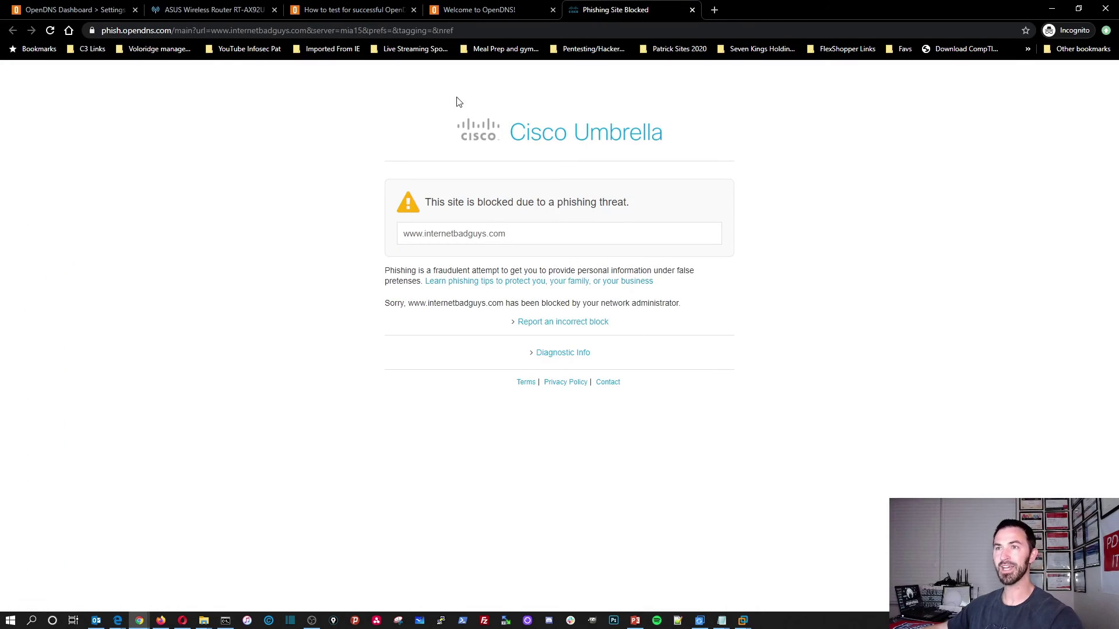
left_click(69, 10)
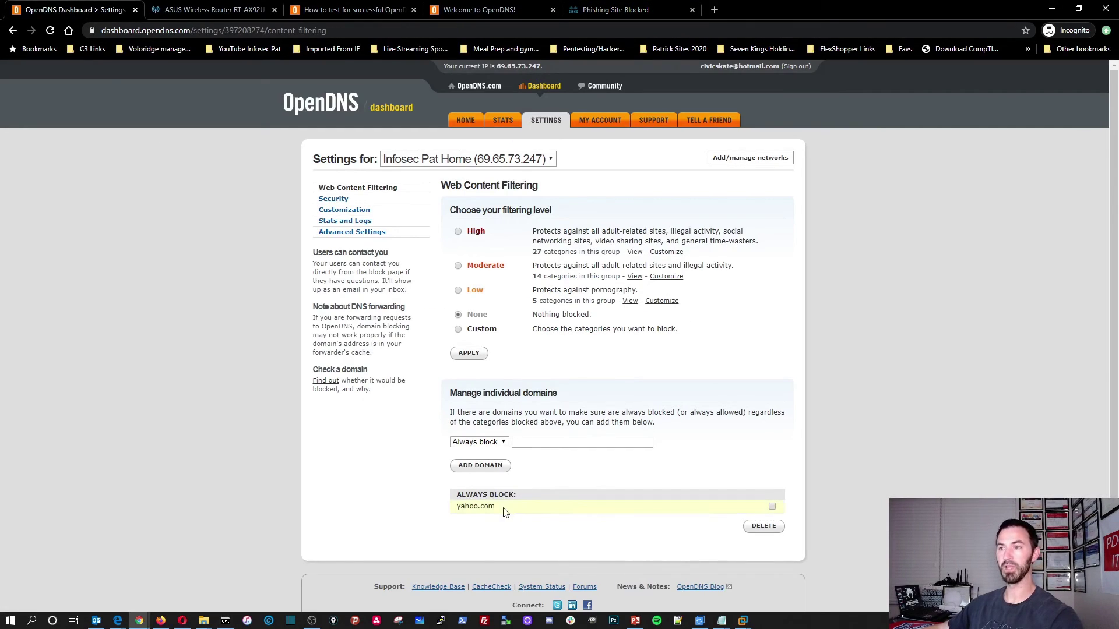
left_click(772, 507)
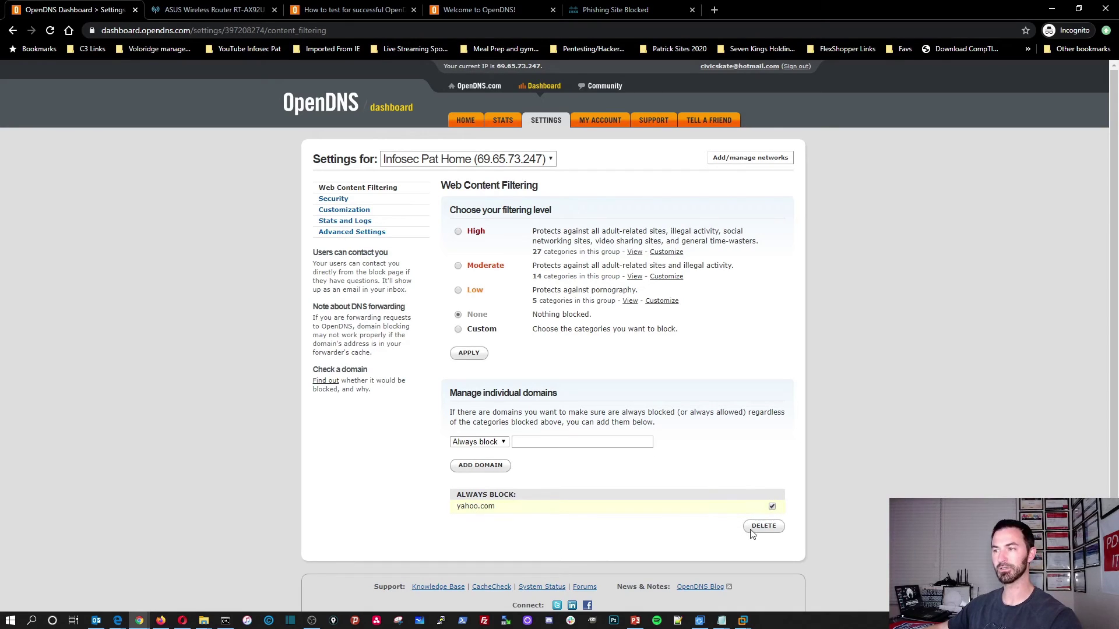
left_click(758, 527)
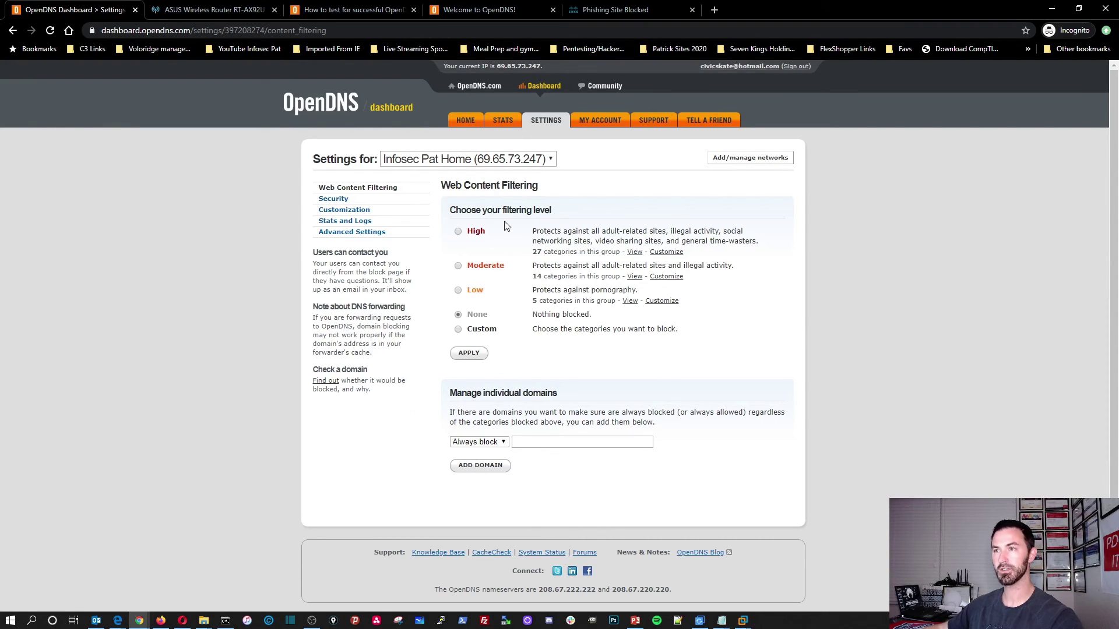
left_click(457, 14)
left_click(291, 225)
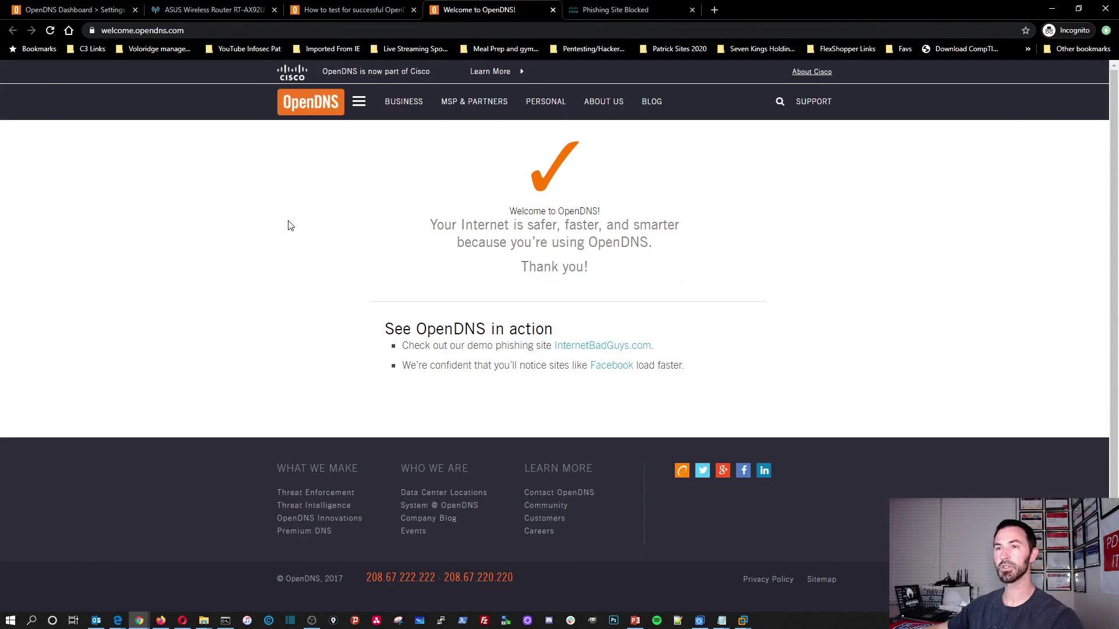
Reload the phishing block test page, view the test article, and return to Dashboard filtering settings.
left_click(620, 14)
left_click(49, 31)
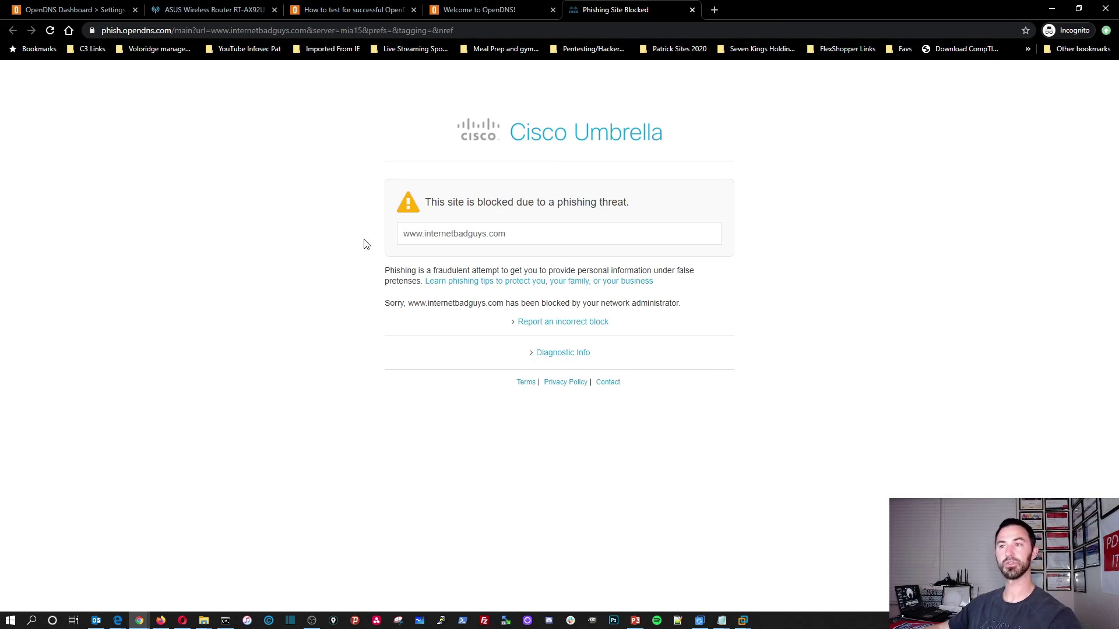
left_click(332, 10)
scroll(293, 115, "up", 3)
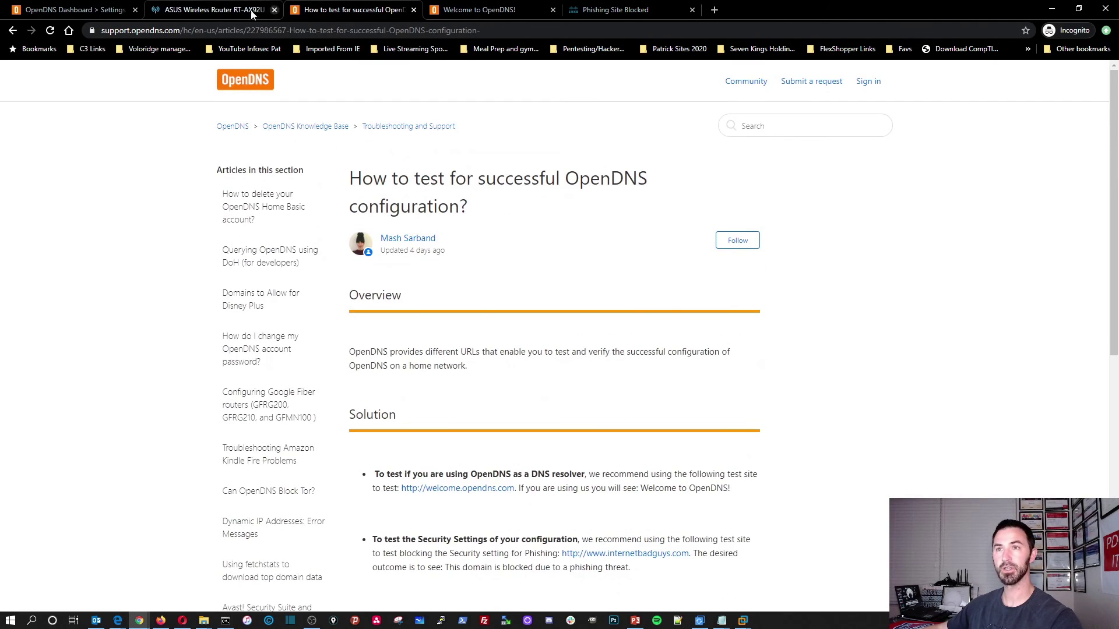
left_click(210, 10)
left_click(80, 10)
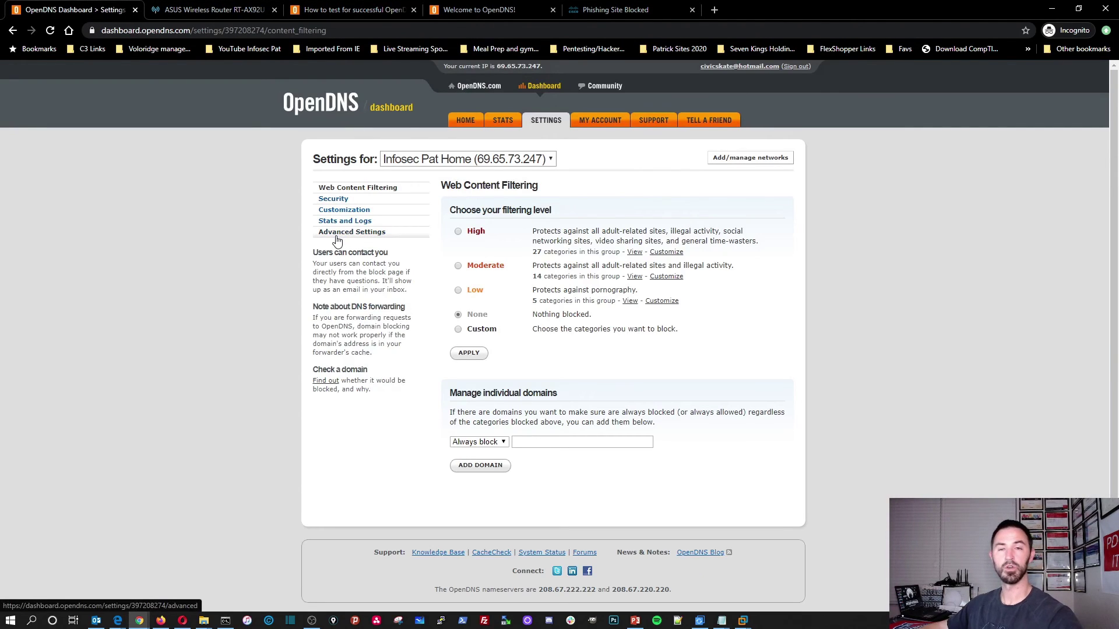